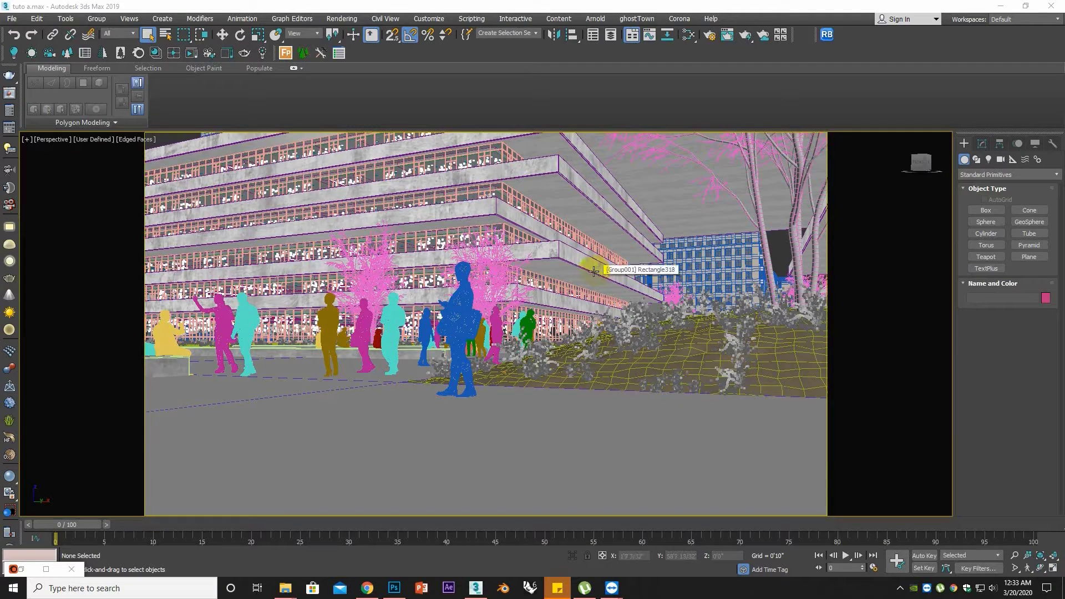
Step: Examine the overall layout of the office blocks, surrounding towers and plaza from above
left_click(458, 320)
key("z")
key("t")
scroll(449, 332, "down", 2)
scroll(444, 328, "down", 3)
middle_click_drag(460, 341, 471, 304, "alt")
scroll(466, 263, "up", 3)
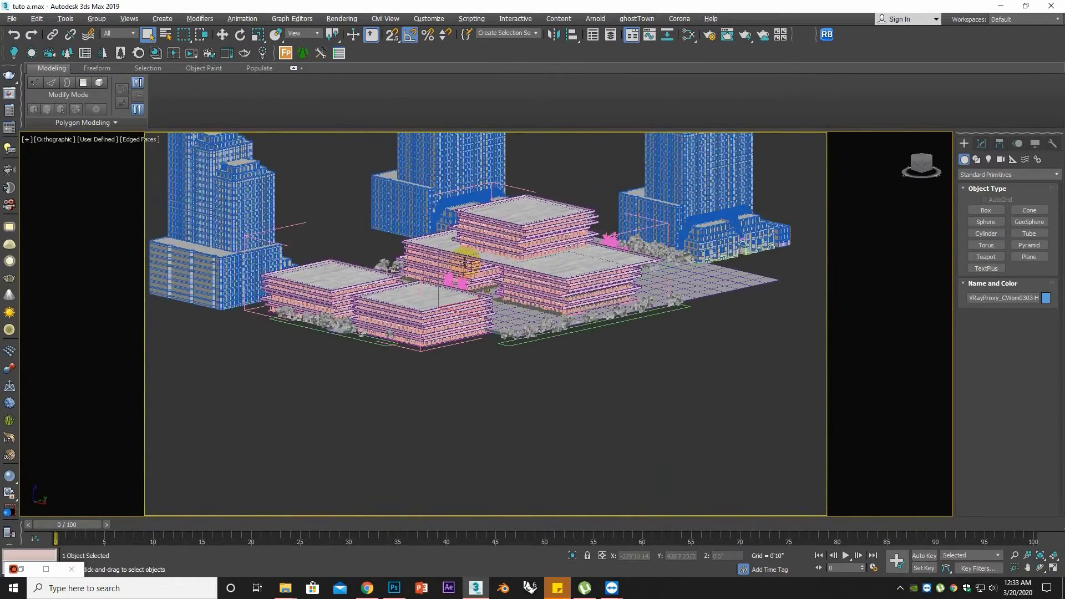
scroll(504, 277, "up", 8)
left_click(508, 285)
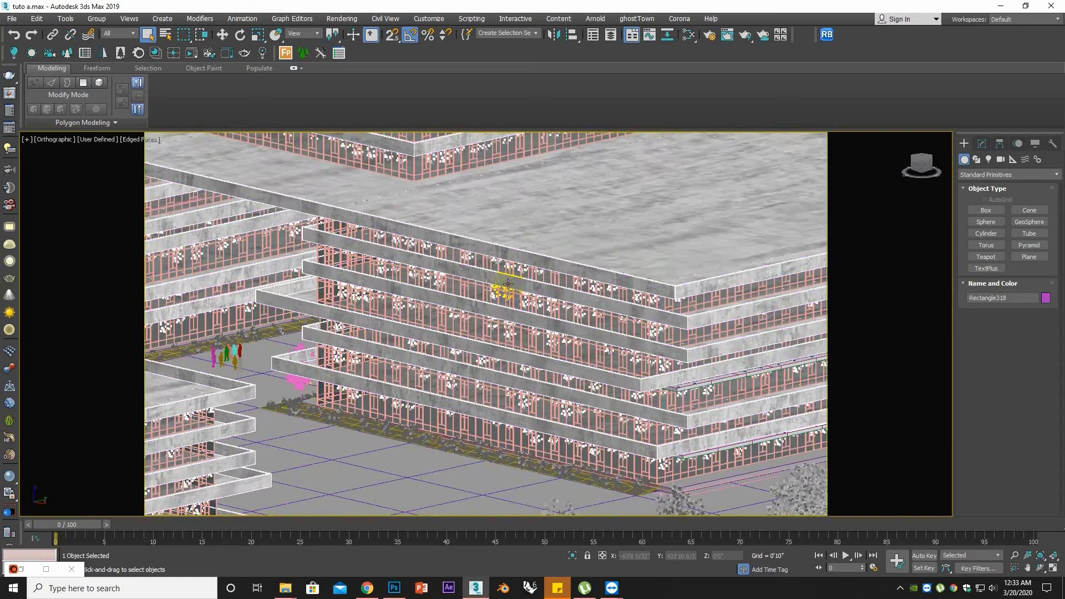
Step: Inspect the terraced office building in a perspective view, from its exterior to the window frames, curtains and interior ceilings
key("p")
scroll(502, 310, "down", 5)
scroll(535, 333, "up", 5)
scroll(526, 350, "down", 4)
scroll(551, 351, "up", 8)
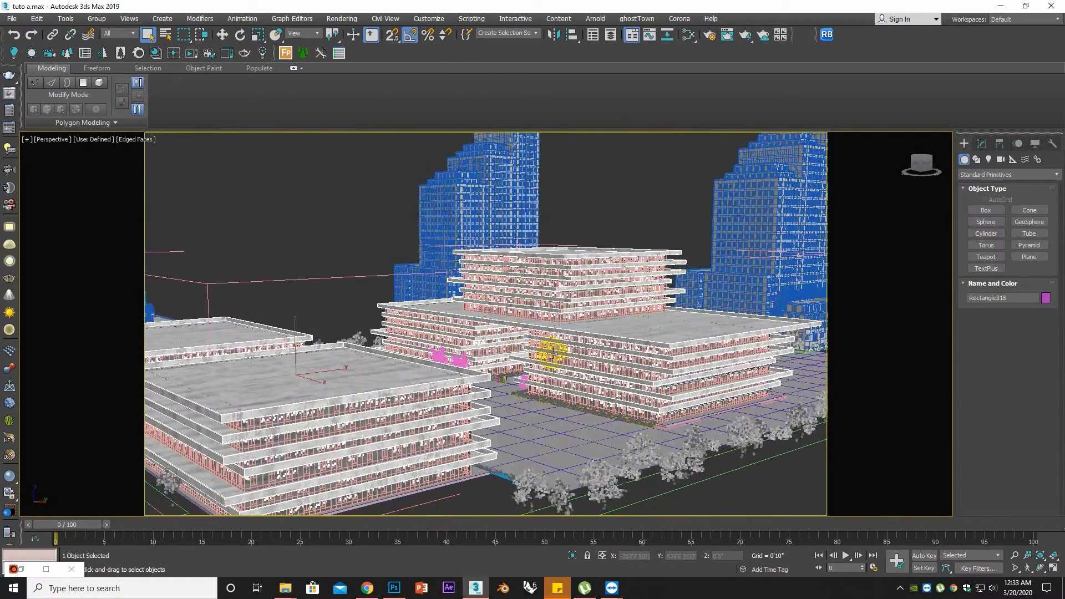
scroll(550, 347, "up", 8)
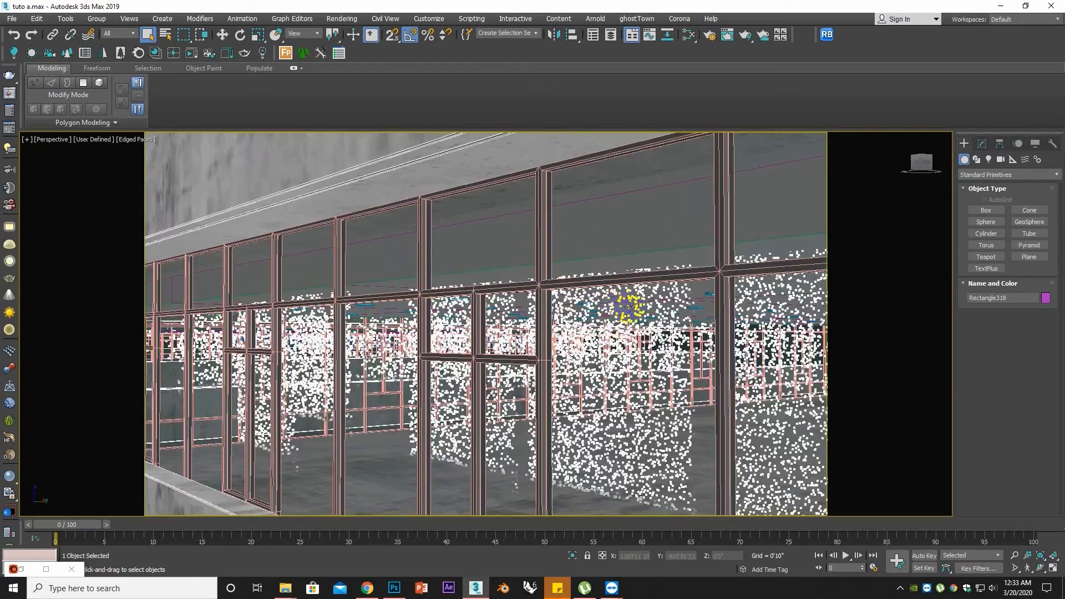
middle_click_drag(632, 305, 468, 286)
scroll(637, 301, "down", 10)
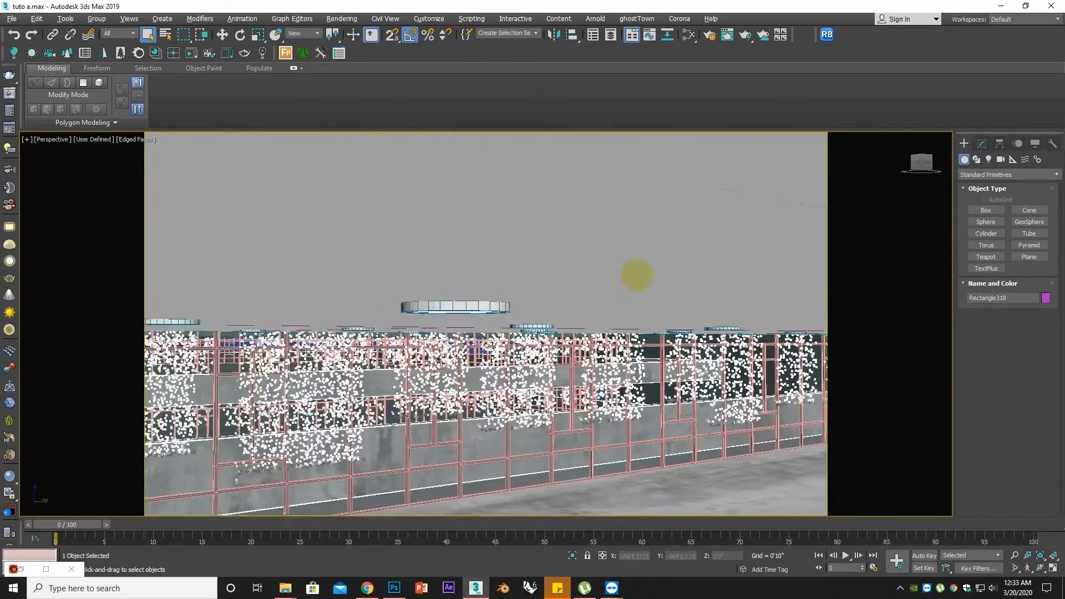
Step: Isolate the interior ceiling group and inspect its round recessed light fixtures from below
left_click(455, 298)
right_click(373, 316)
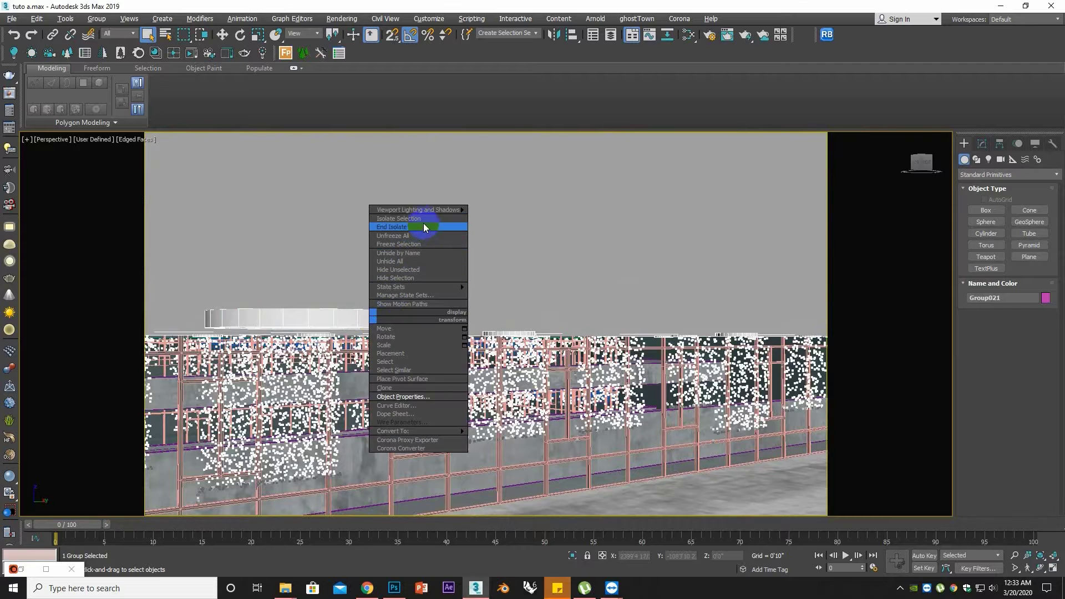
left_click(424, 223)
middle_click_drag(443, 294, 452, 245, "alt")
scroll(451, 285, "up", 5)
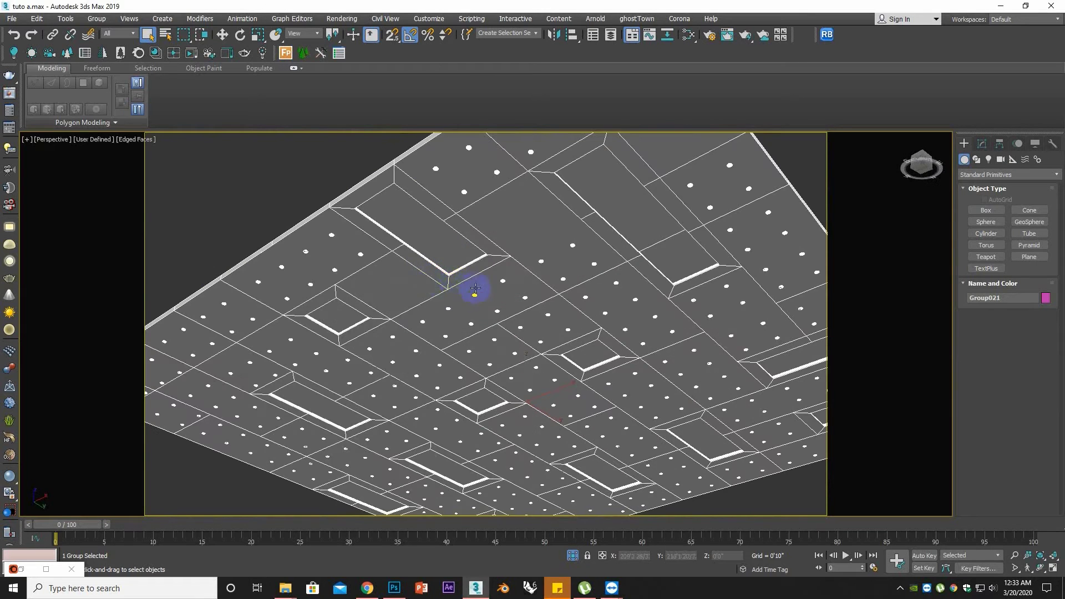
scroll(388, 235, "up", 4)
scroll(388, 234, "up", 5)
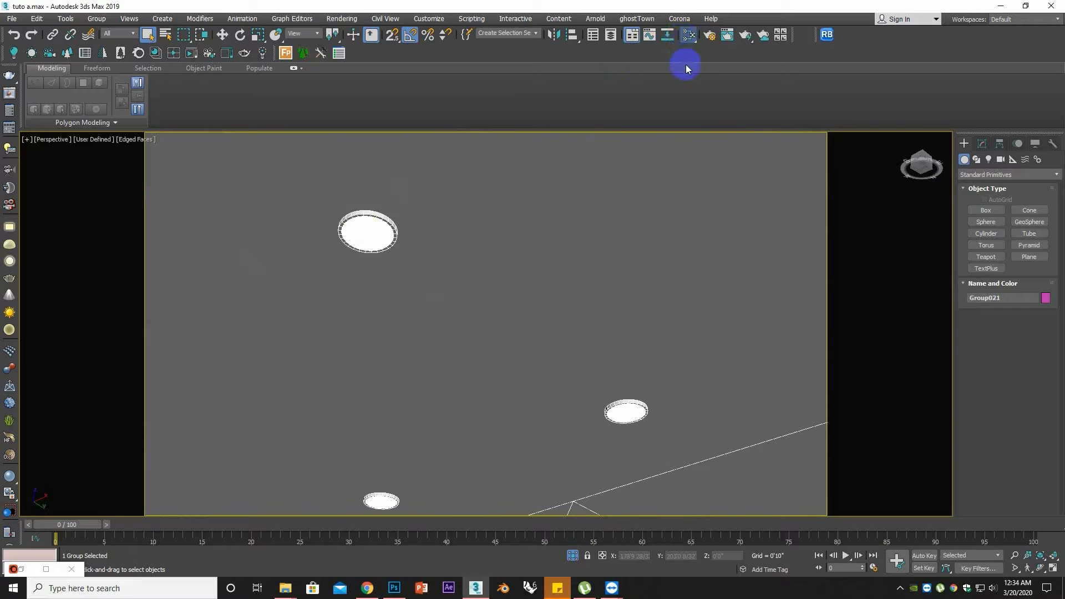
Step: Open the Slate Material Editor and delete the leftover CoronaBitmap node from View1
key("m")
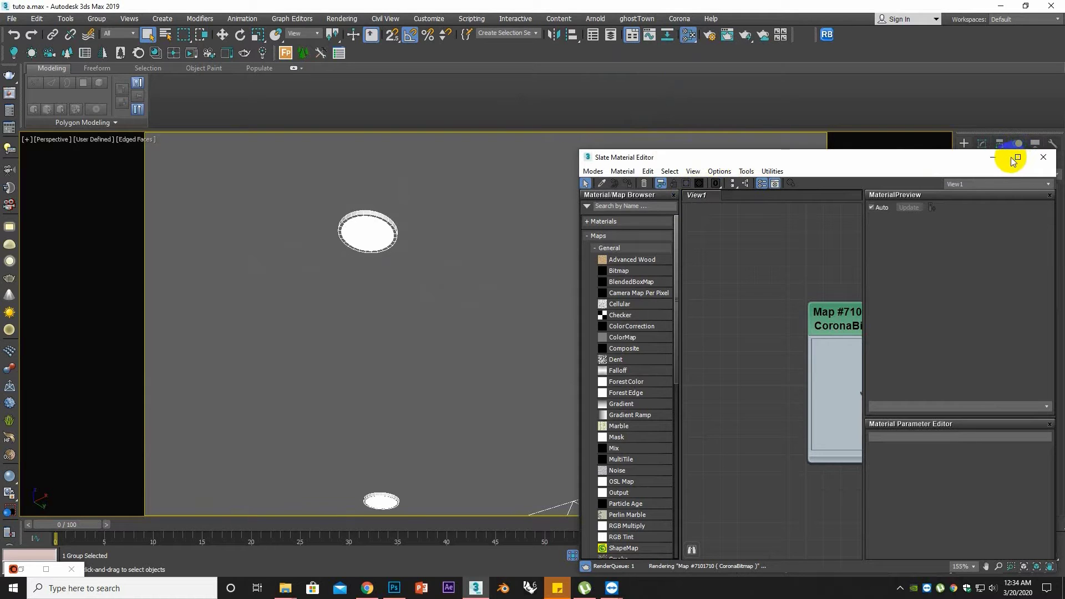
left_click_drag(1010, 159, 936, 121)
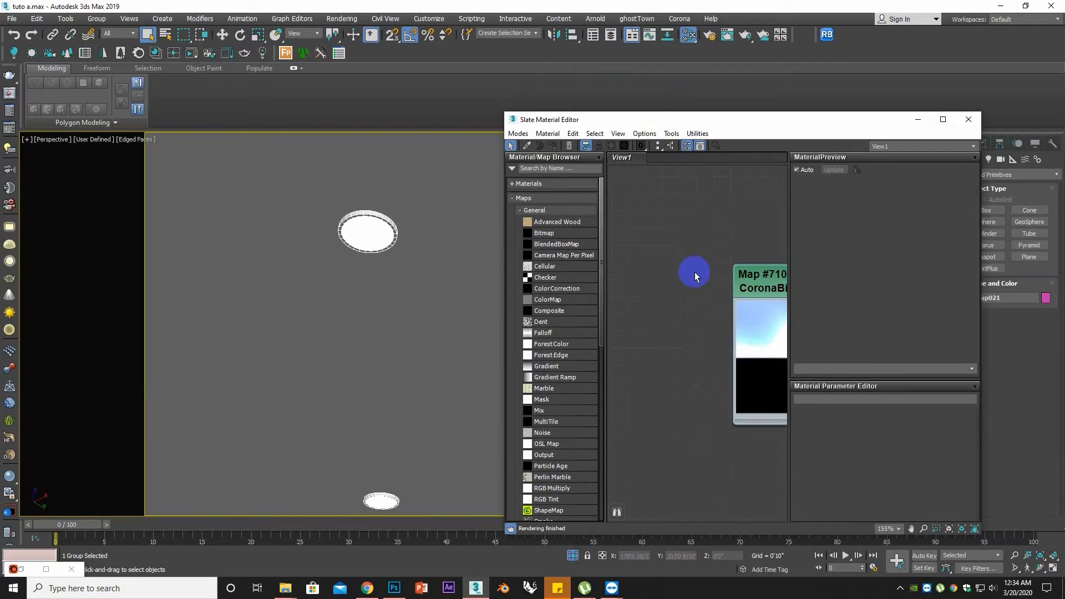
scroll(652, 305, "down", 5)
left_click_drag(647, 278, 751, 381)
scroll(718, 350, "down", 1)
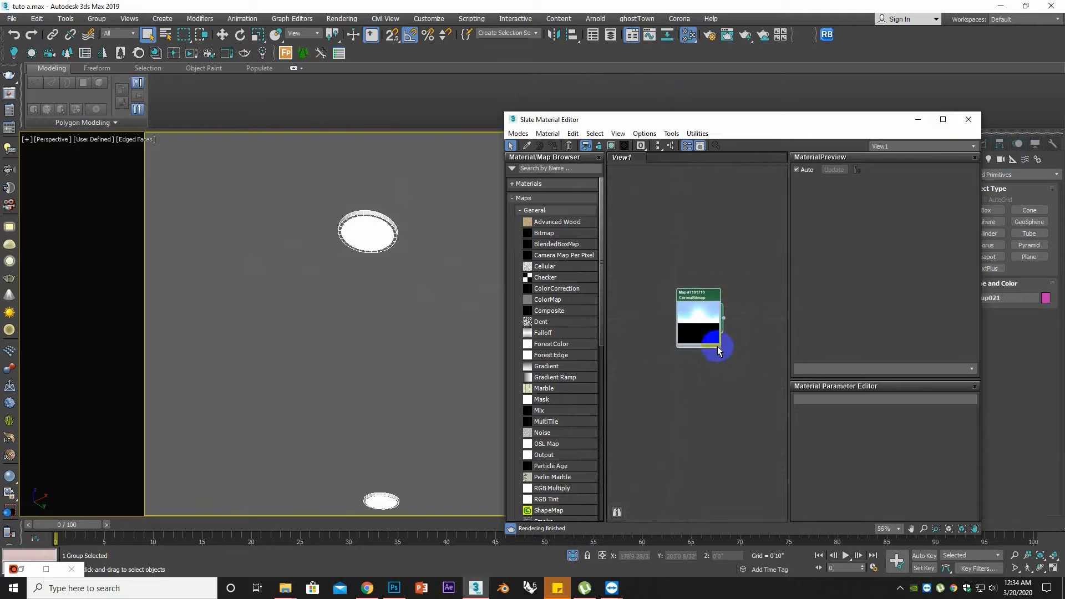
key("Delete")
scroll(660, 277, "up", 3)
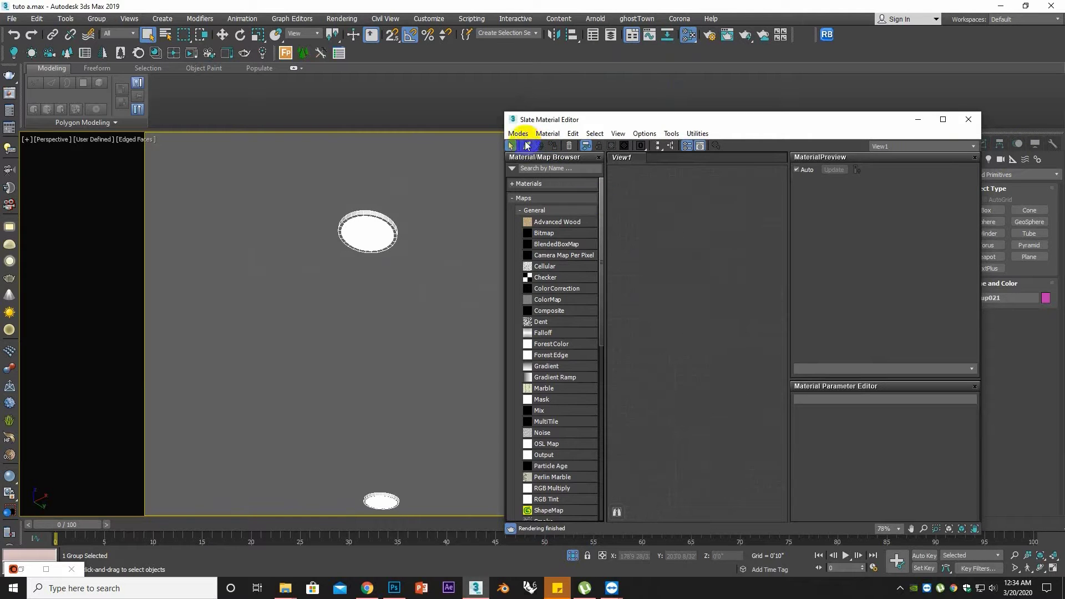
Step: Sample the ceiling group's Multi/Sub-Object material from a light fixture and examine its CoronaLightMtl emission color and intensity
left_click(369, 233)
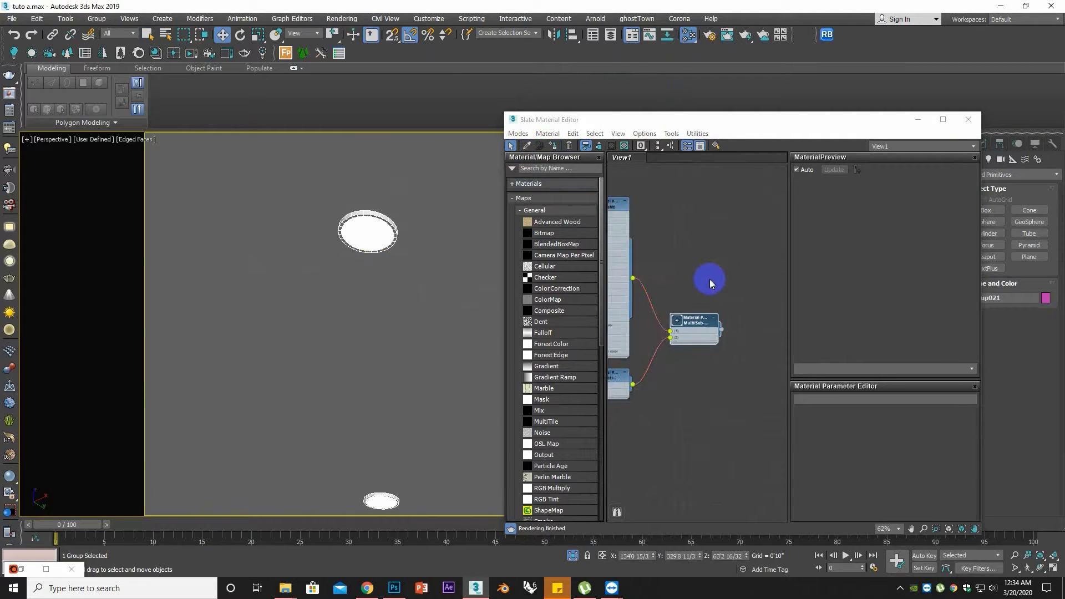
scroll(716, 297, "up", 5)
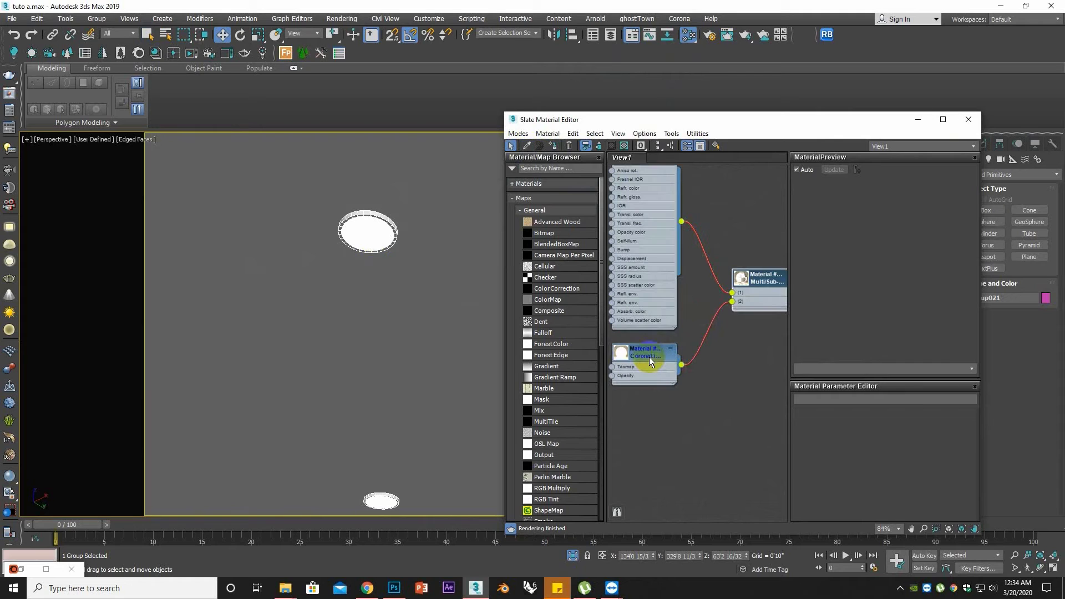
left_click(651, 361)
double_click(651, 361)
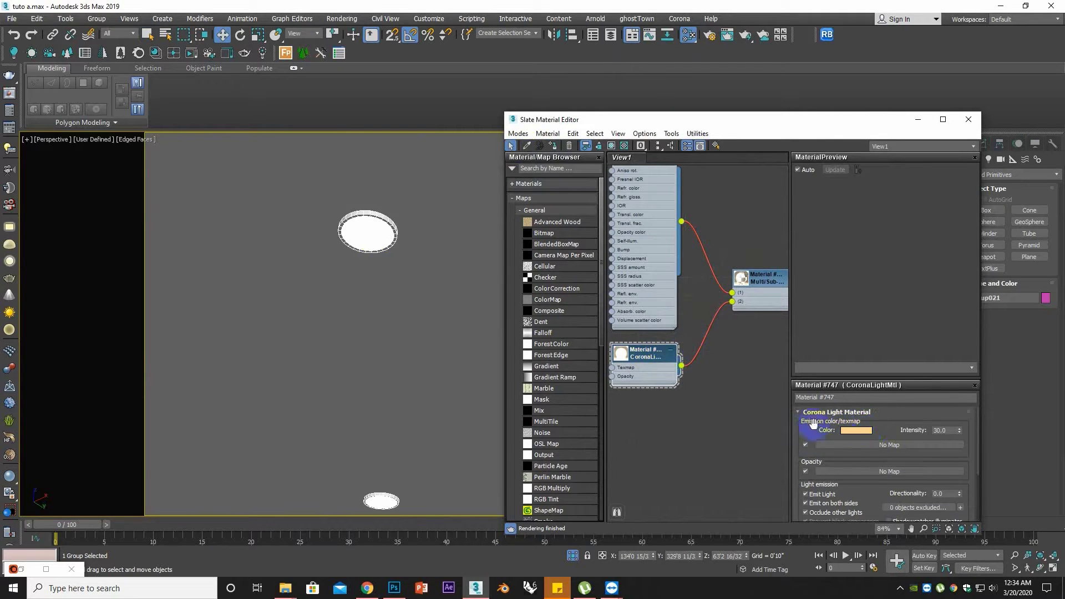
left_click(943, 431)
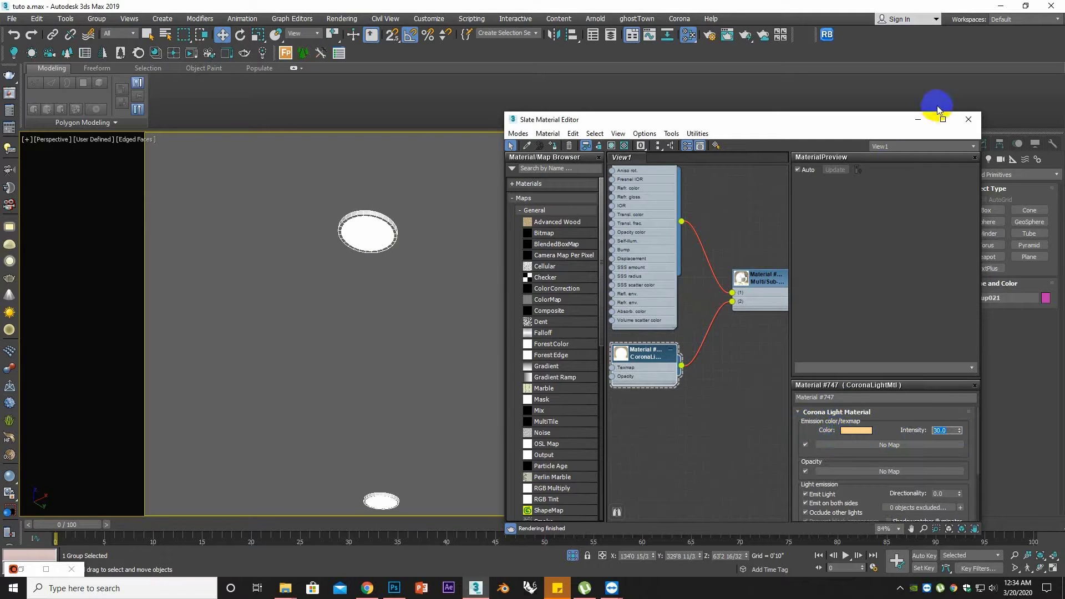
Step: Close the material editor, then end the ceiling isolation and show the whole site in the Top view
left_click(968, 119)
scroll(424, 216, "down", 4)
scroll(412, 215, "down", 3)
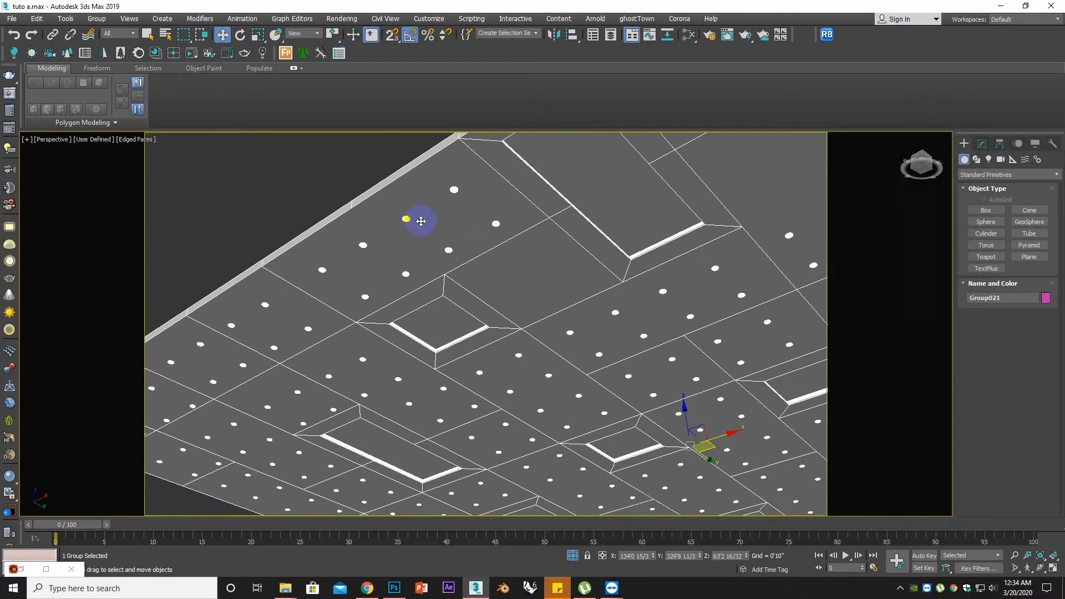
left_click(357, 167)
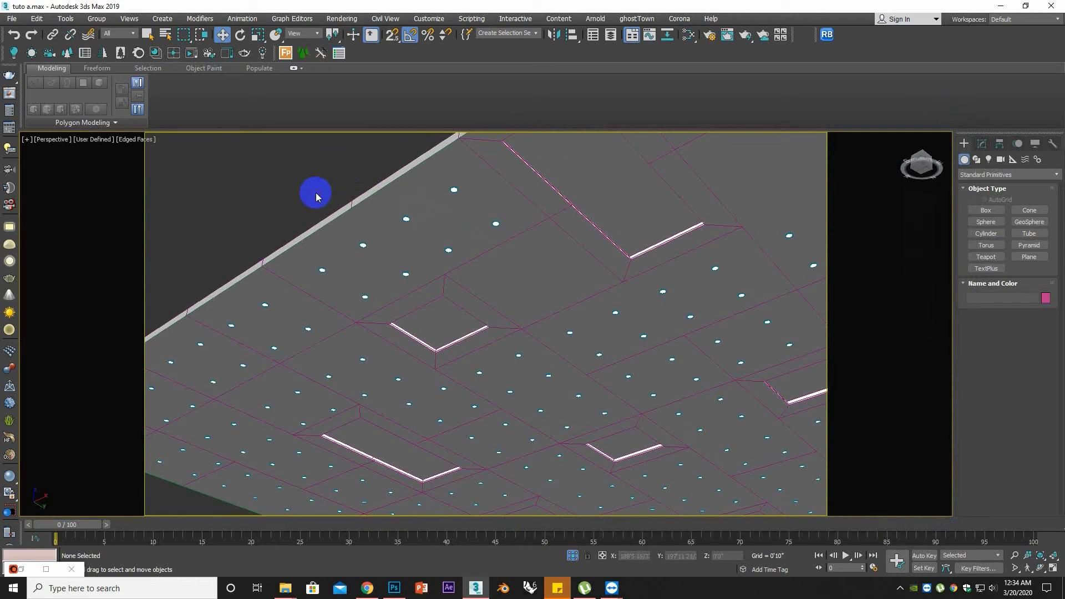
key("c")
left_click(561, 334)
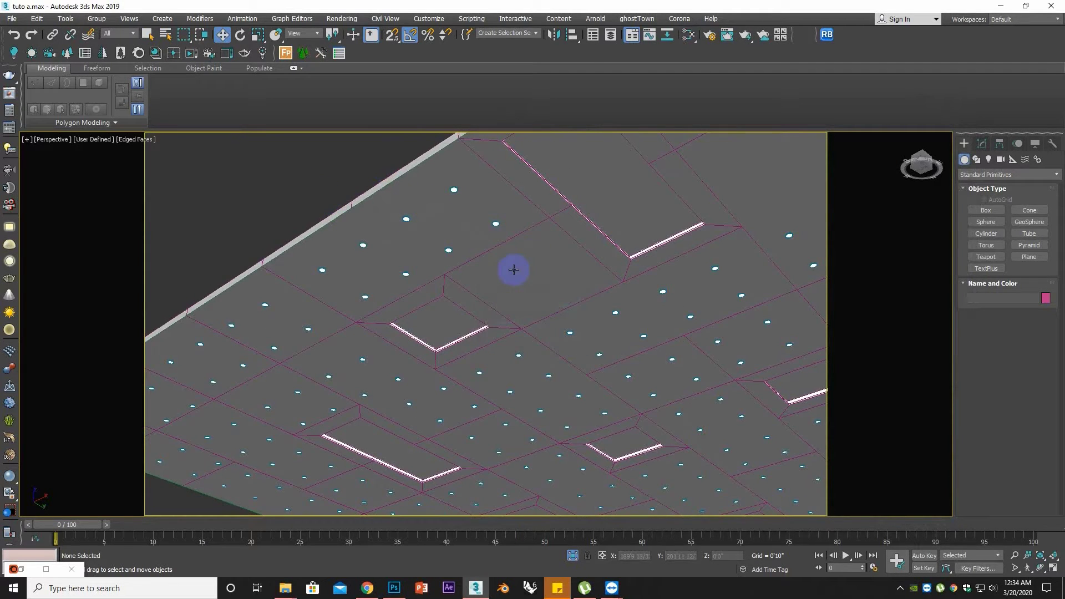
key("t")
right_click(625, 266)
left_click(648, 185)
scroll(654, 225, "down", 5)
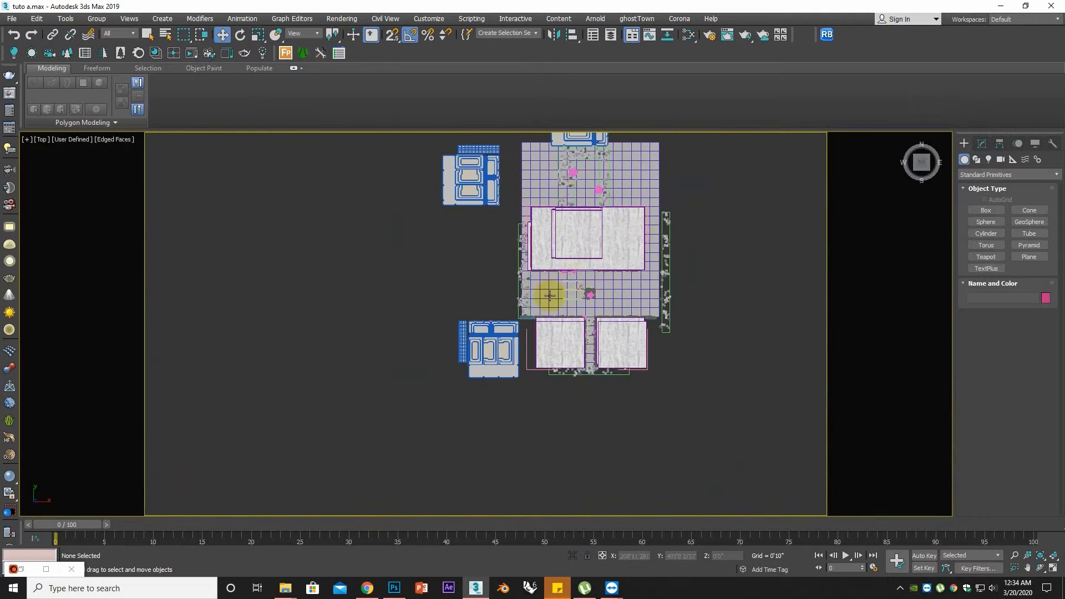
Step: Place a targeted CoronaCam on the plaza south of the planted square, aimed northwest past its corner, with a target distance of about 46'8"
scroll(577, 289, "up", 4)
scroll(596, 305, "up", 4)
middle_click_drag(671, 321, 618, 321)
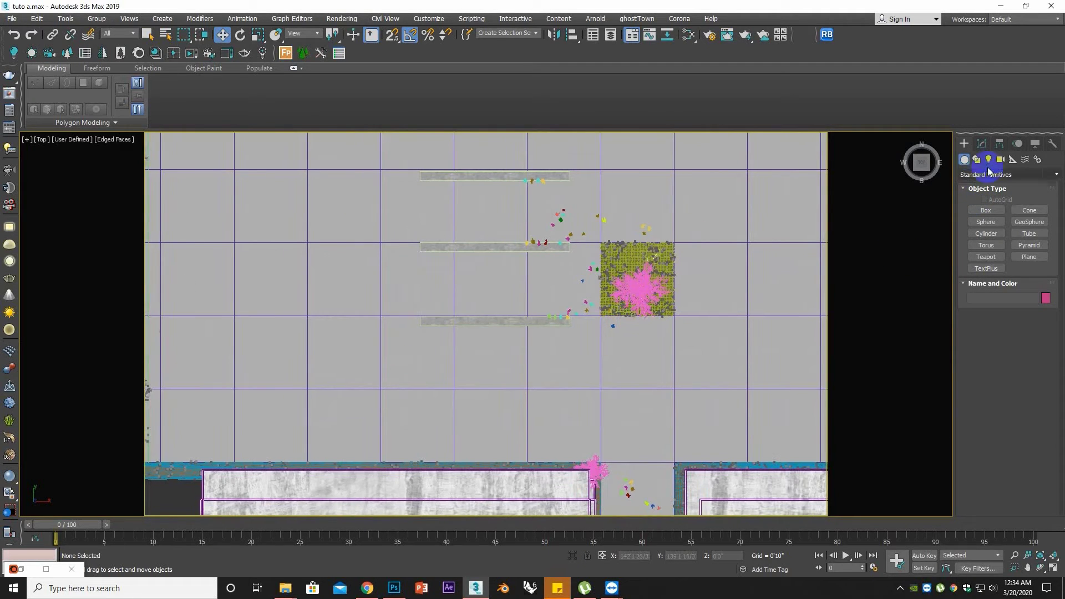
left_click(1000, 160)
left_click(985, 211)
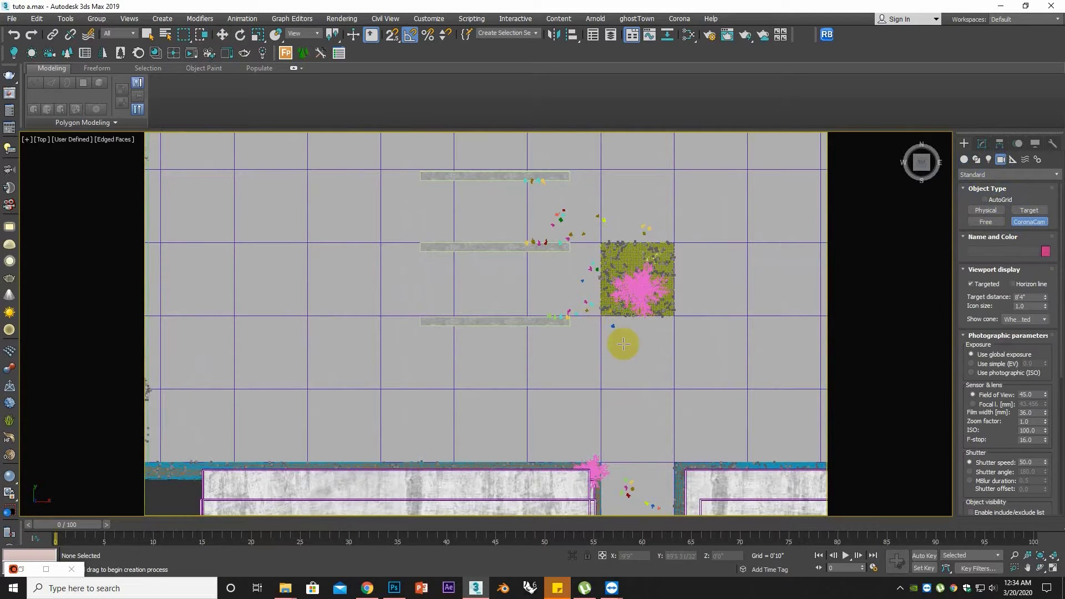
scroll(622, 344, "up", 3)
left_click_drag(633, 402, 580, 296)
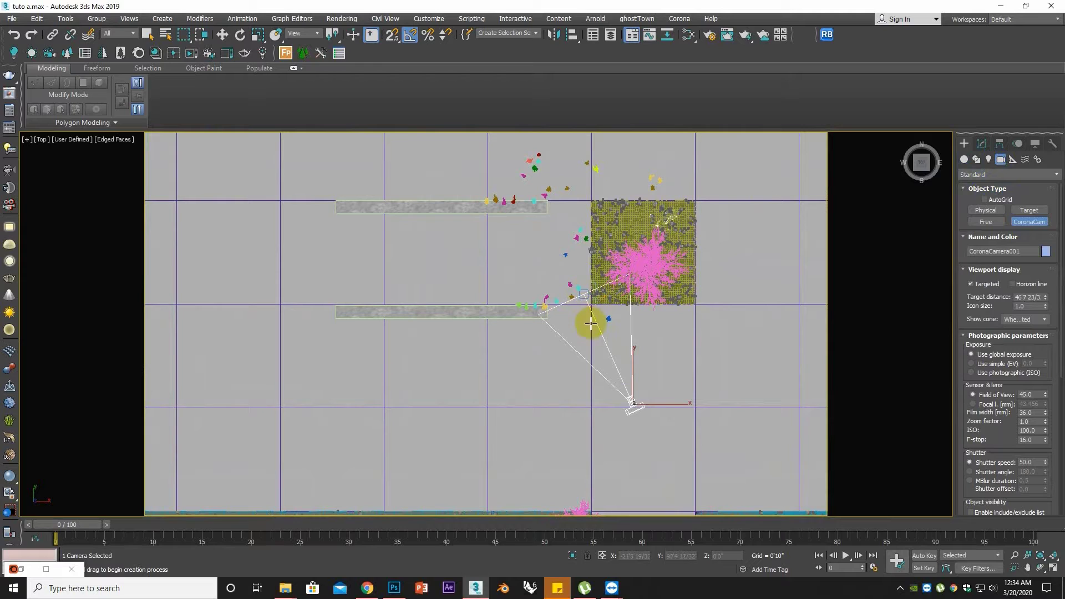
right_click(581, 305)
Step: Look through the new Corona camera and shift it up to about 3' above the ground, framing the people and building
left_click(66, 141)
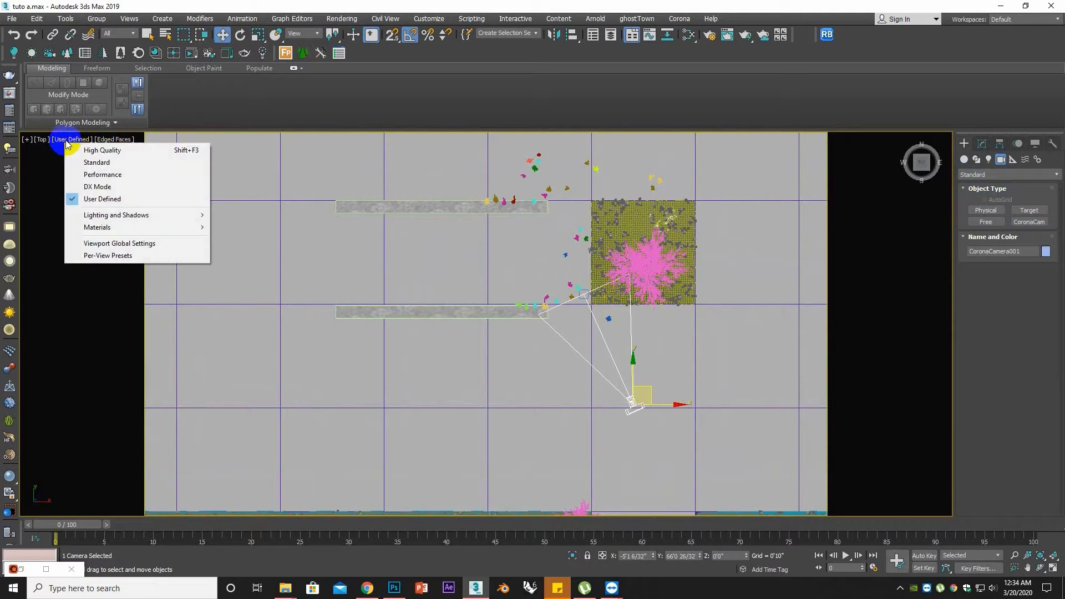
left_click(238, 143)
key("c")
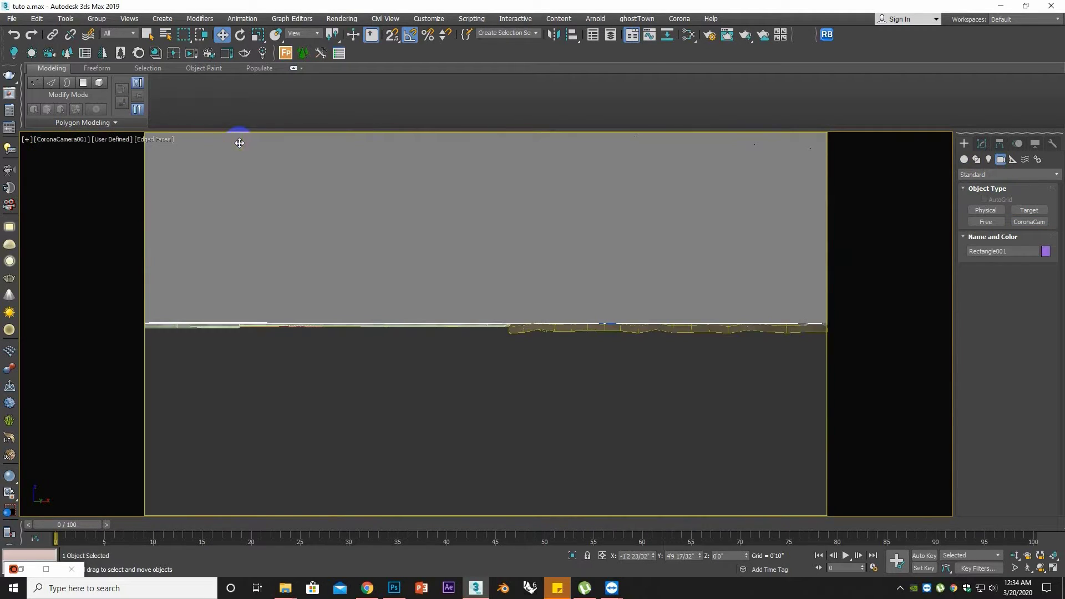
middle_click_drag(451, 251, 420, 293)
Step: Select the Corona camera and set its focal length to 30 mm
left_click(53, 141)
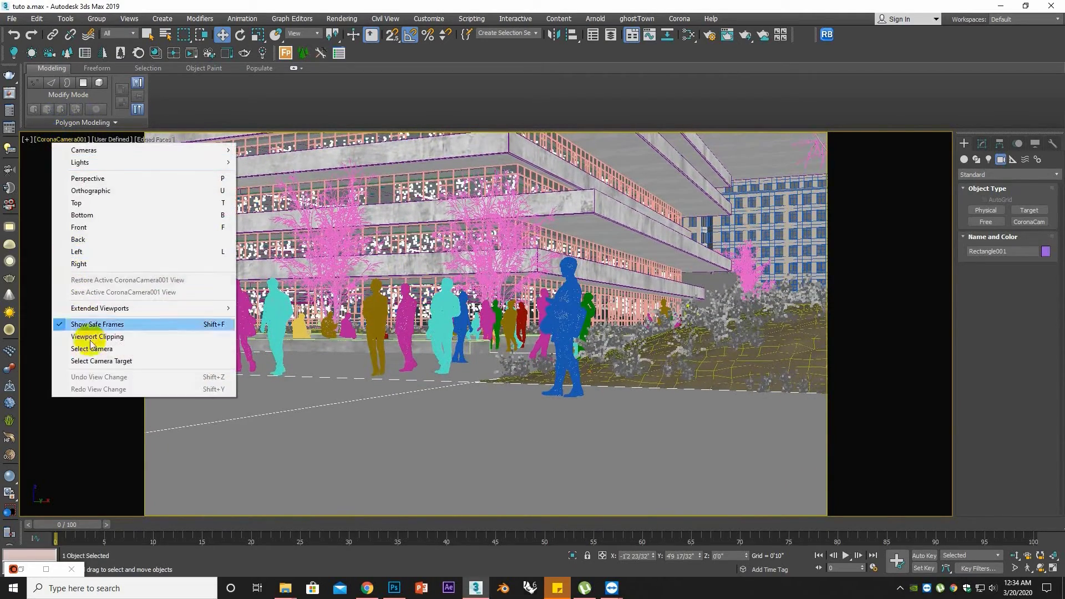
left_click(78, 350)
left_click(981, 144)
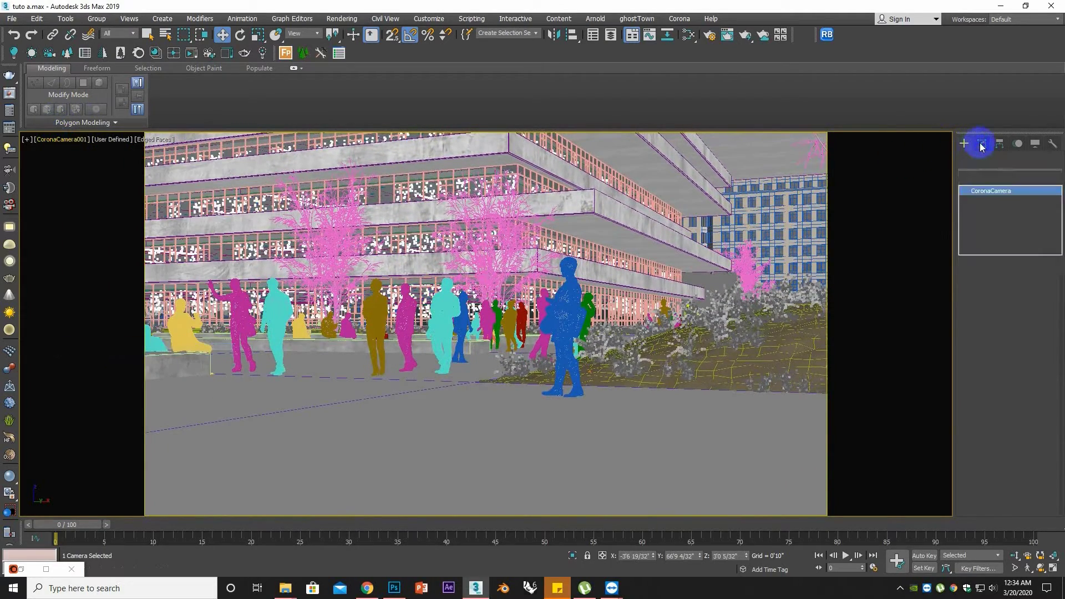
left_click(998, 425)
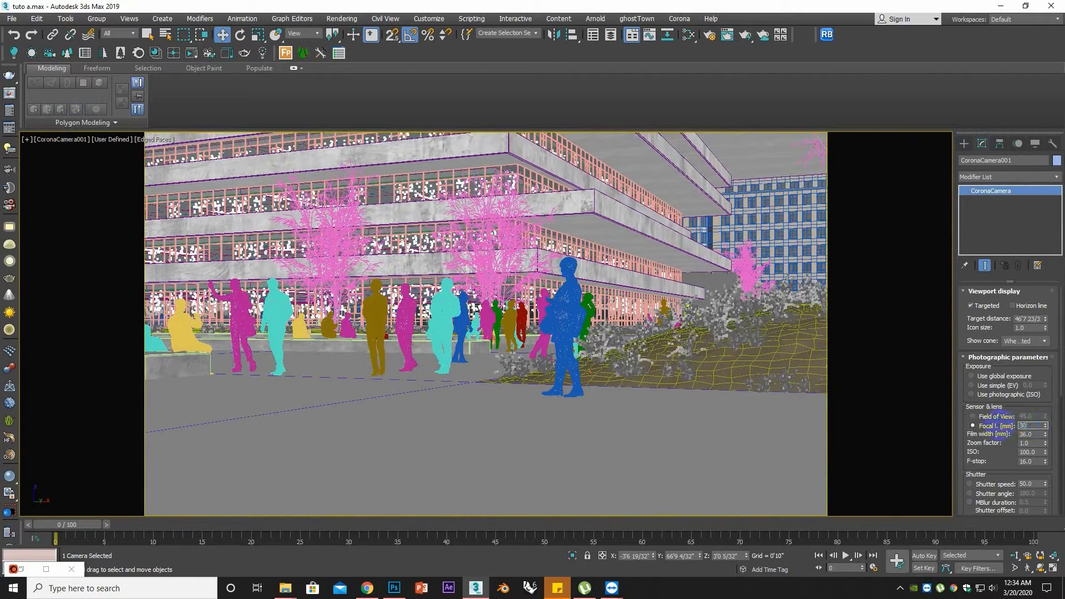
type("30")
key("Return")
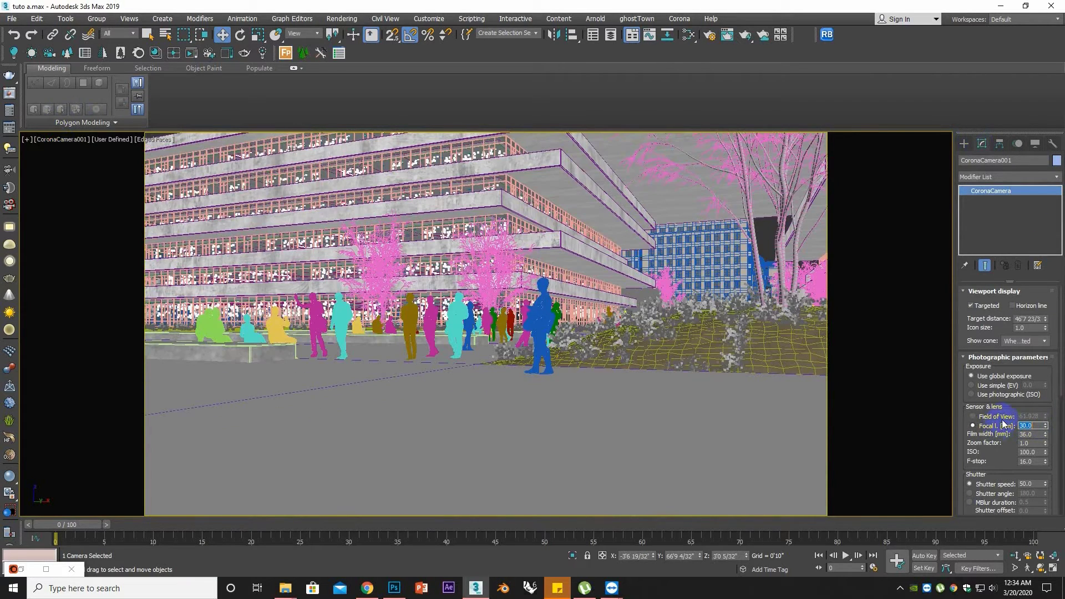
Step: Select the camera's target and raise it vertically to a height of about 7'7"
left_click(67, 143)
left_click(138, 357)
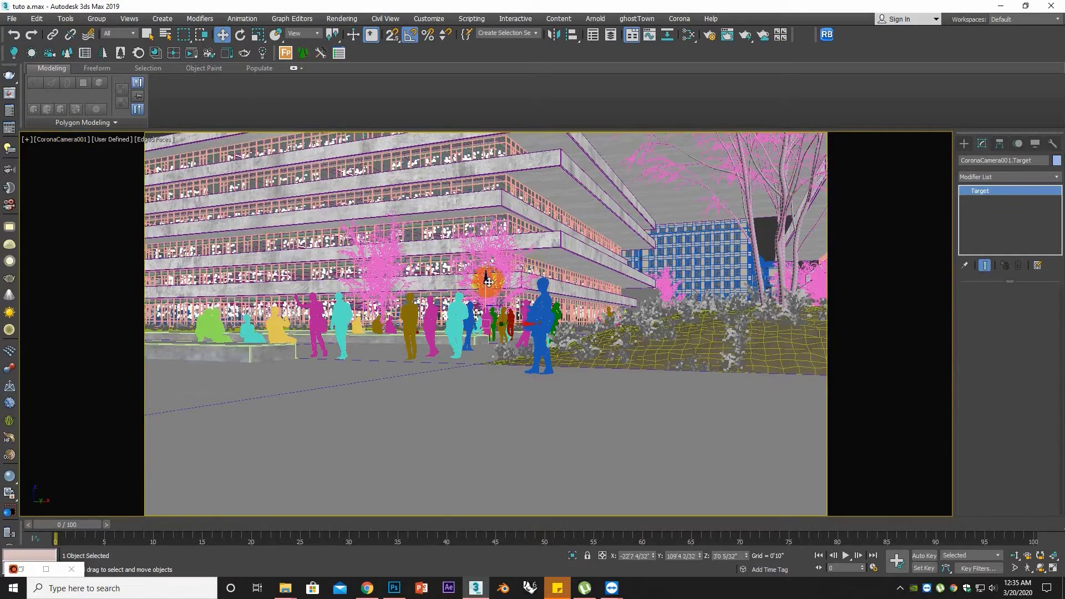
left_click_drag(488, 281, 490, 232)
Step: Select the Corona camera, set its Z height to 5'0", and keep the camera selected for its parameters
left_click(61, 140)
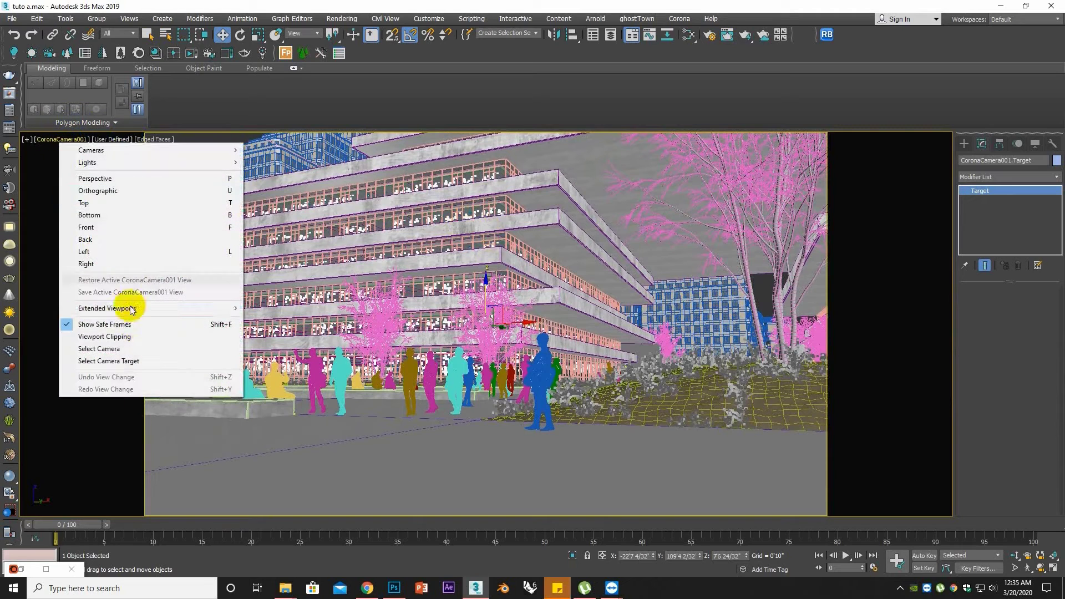
left_click(118, 349)
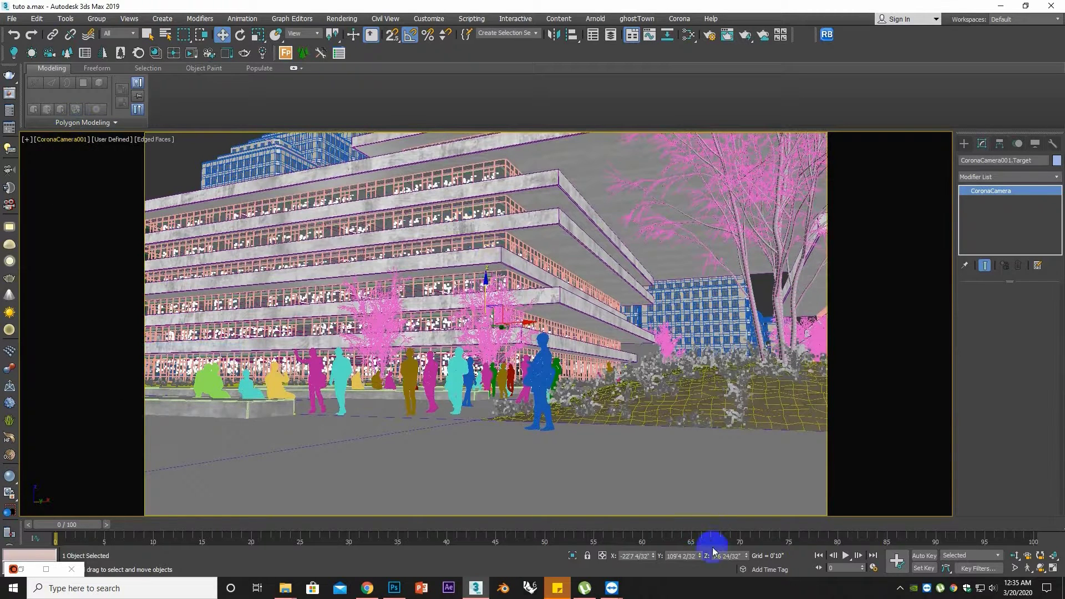
left_click(741, 555)
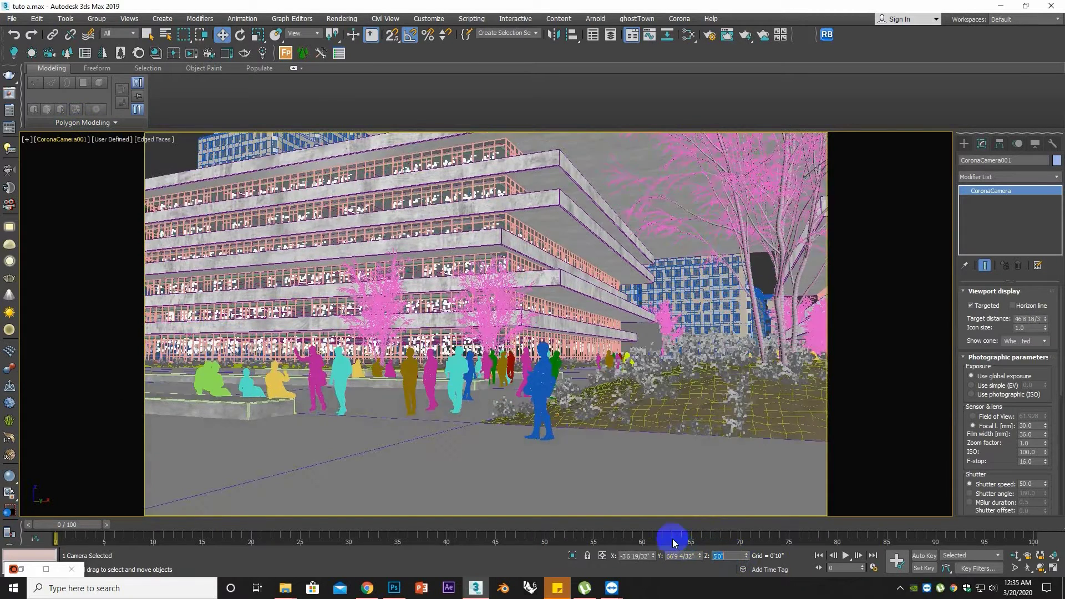
left_click(58, 139)
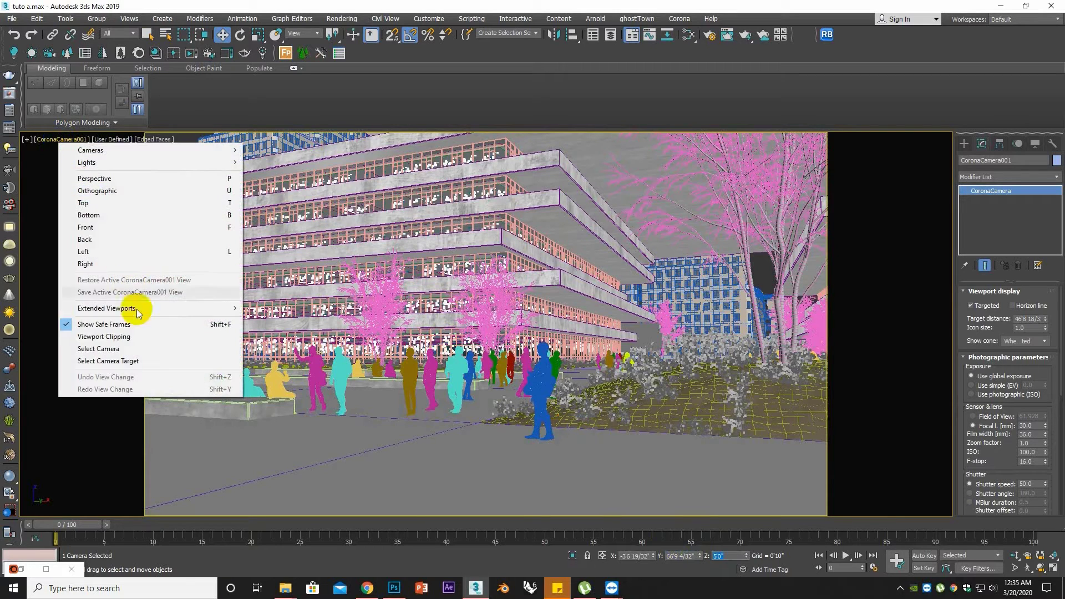
left_click(135, 349)
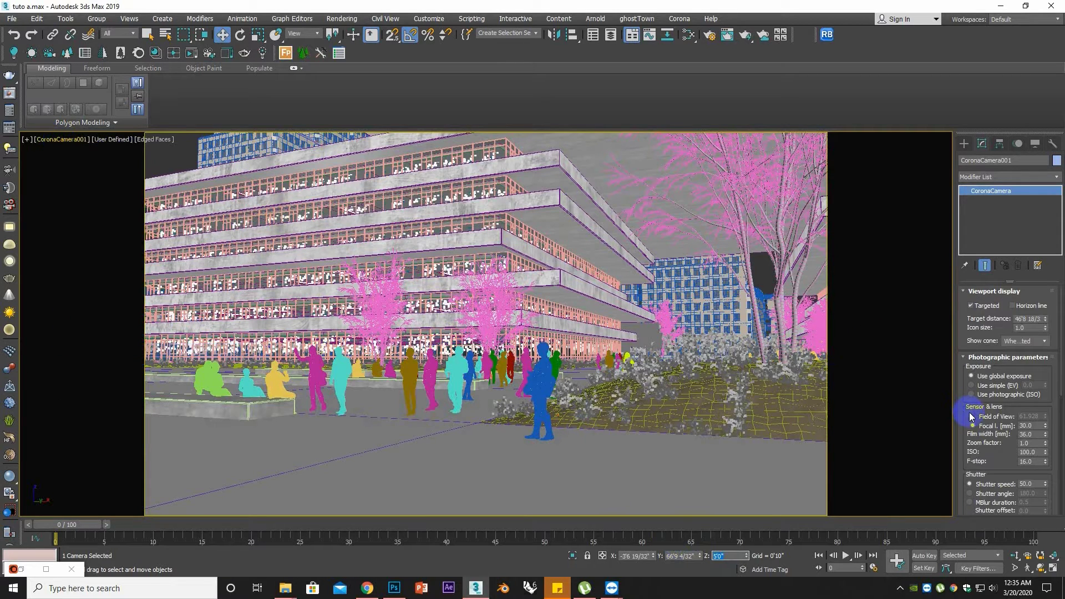
Step: Enable automatic vertical tilt in the Corona camera's Tilt & Shift settings
scroll(964, 410, "down", 10)
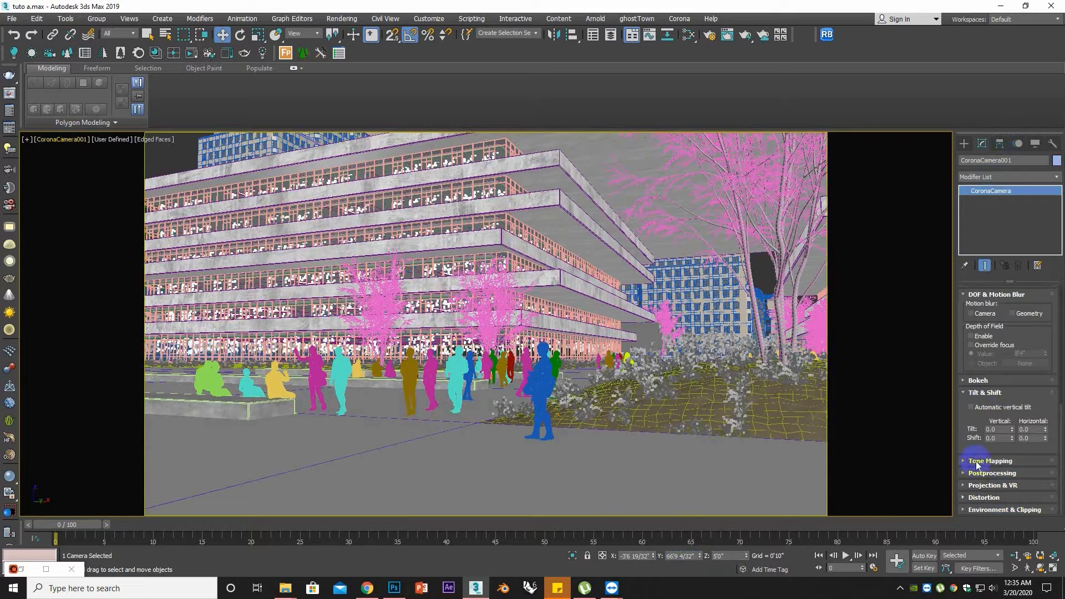
left_click(971, 408)
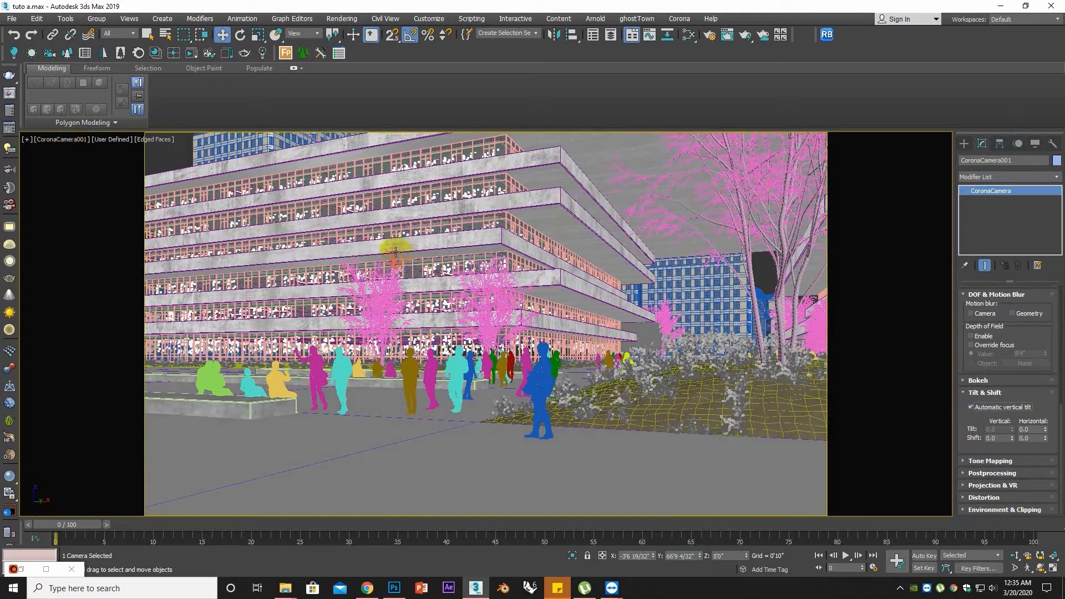
left_click(495, 98)
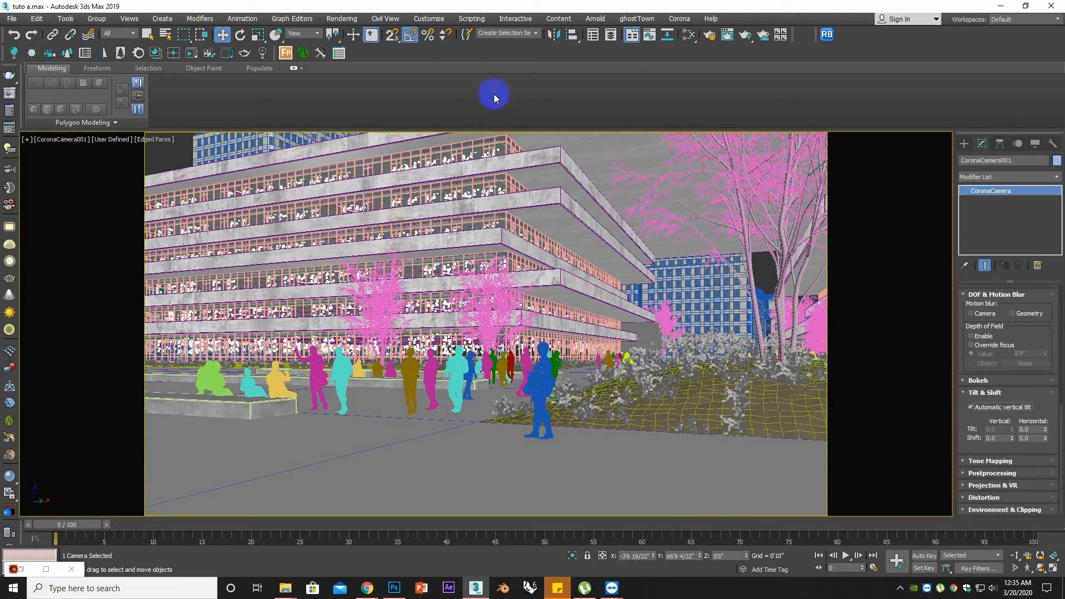
Step: Open the Slate Material Editor and add a CoronaBitmap map in the empty area below the existing material nodes
left_click(688, 37)
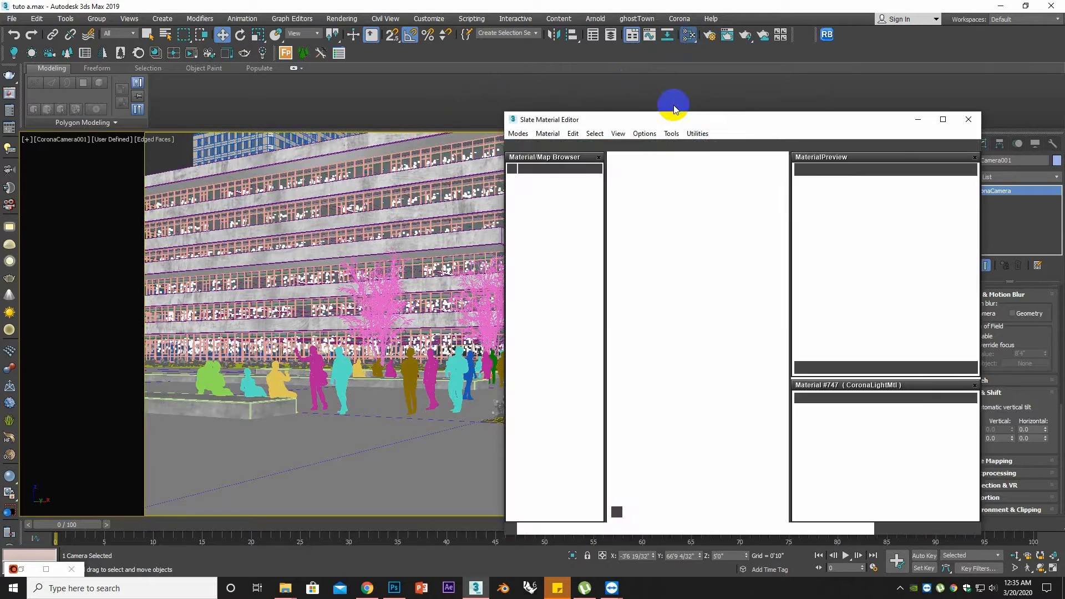
scroll(687, 287, "up", 2)
mouse_move(686, 295)
middle_mouse_down()
mouse_move(649, 309)
mouse_move(677, 305)
middle_mouse_up()
scroll(686, 335, "down", 2)
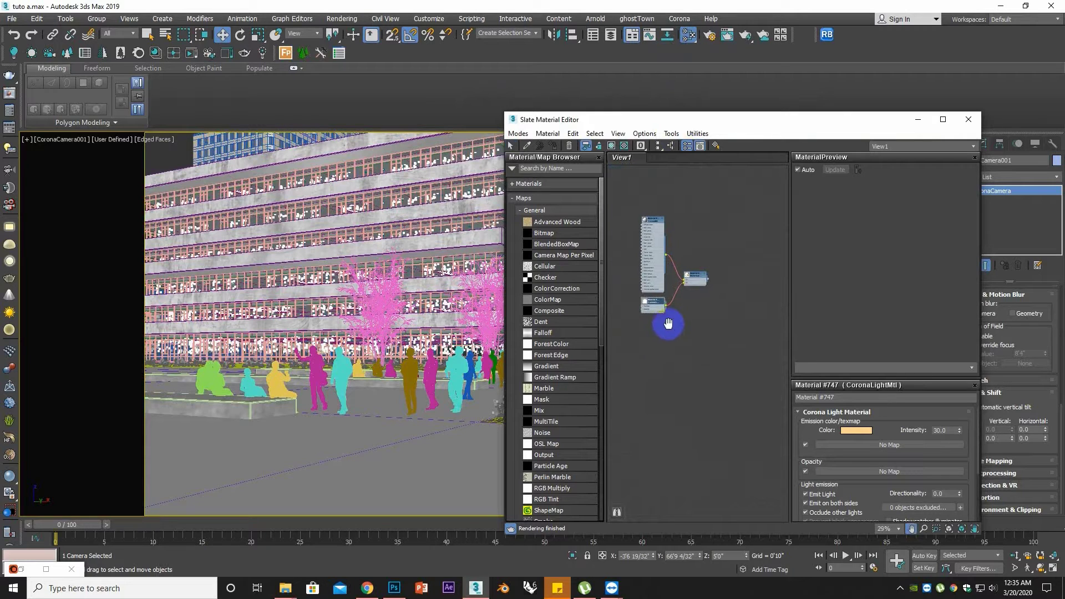
right_click(645, 334)
mouse_move(682, 354)
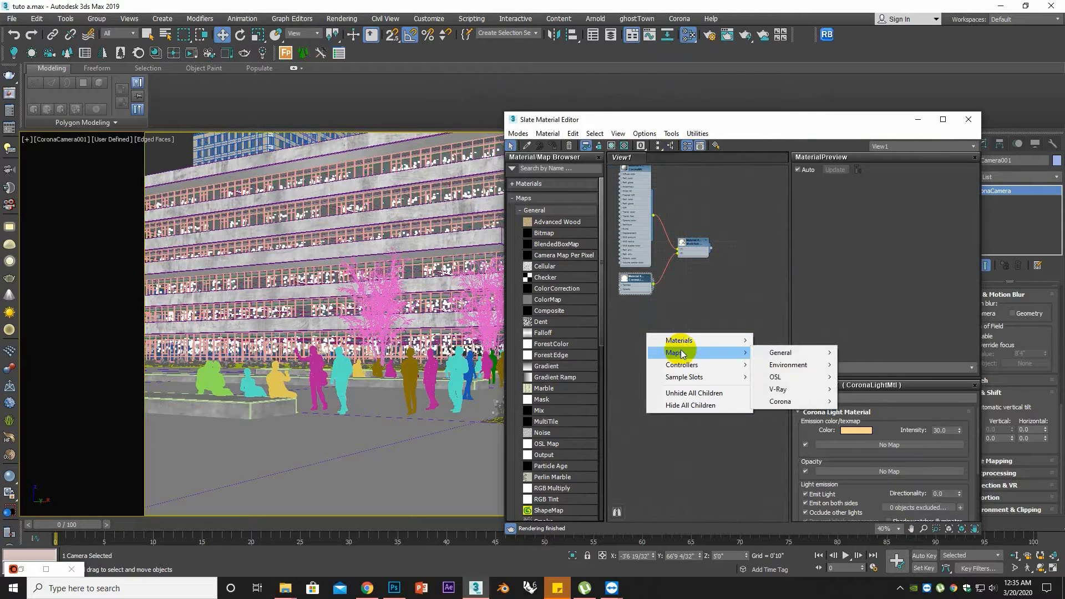
mouse_move(779, 356)
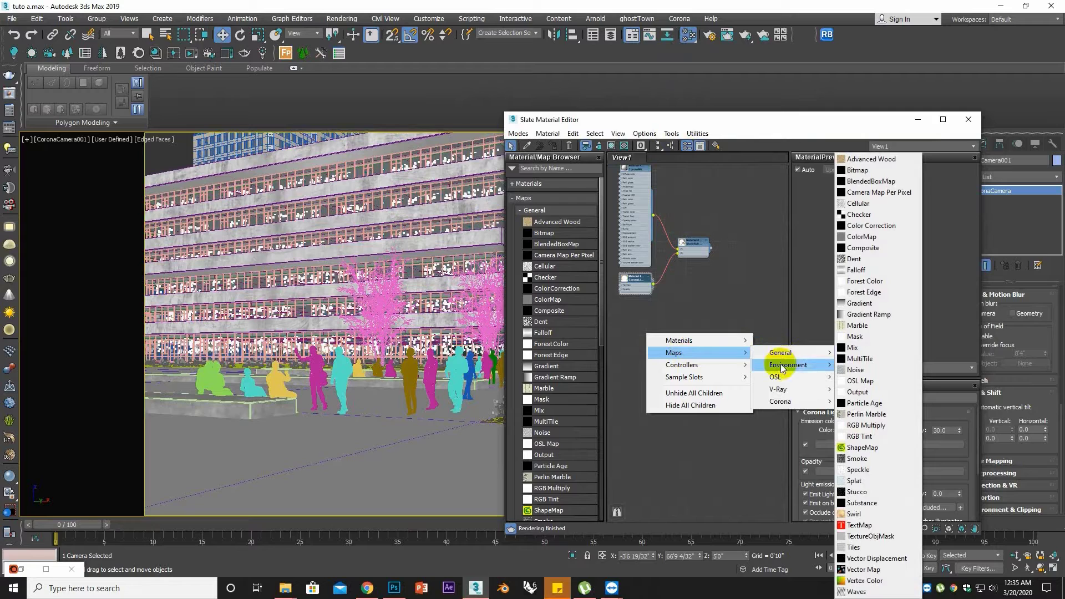
mouse_move(785, 400)
left_click(887, 193)
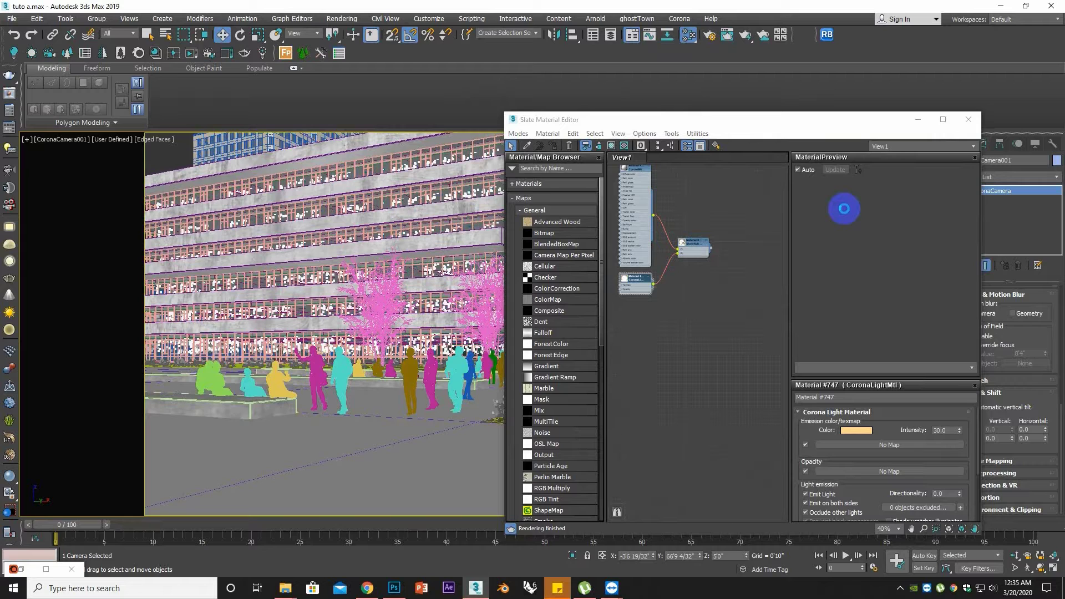
Step: Load the 1714 Clear Sky HDR image into the new CoronaBitmap
left_click(844, 209)
left_click(270, 118)
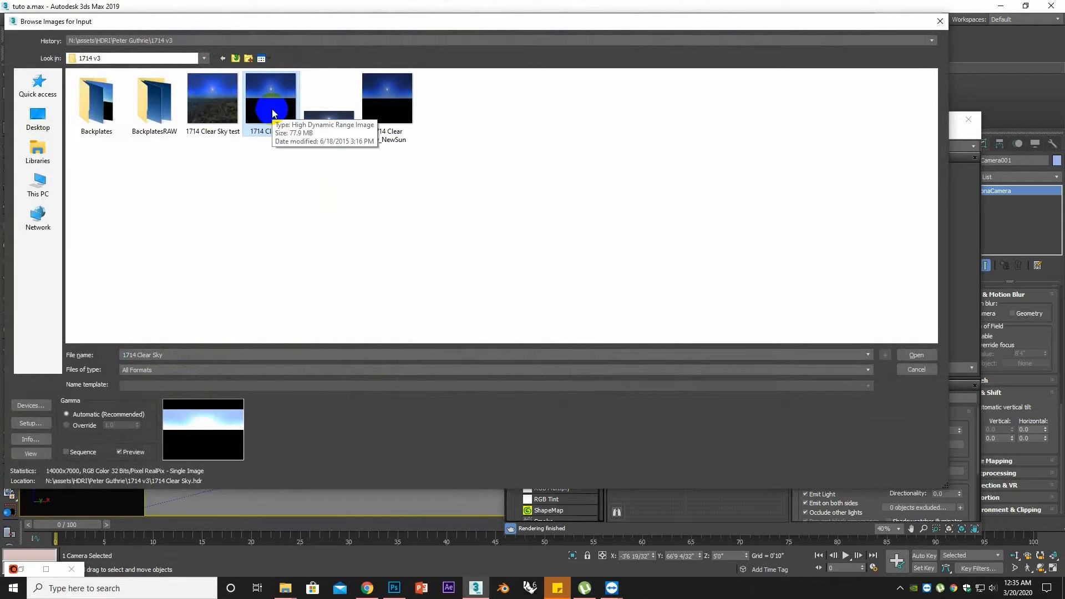
left_click(907, 390)
left_click(916, 355)
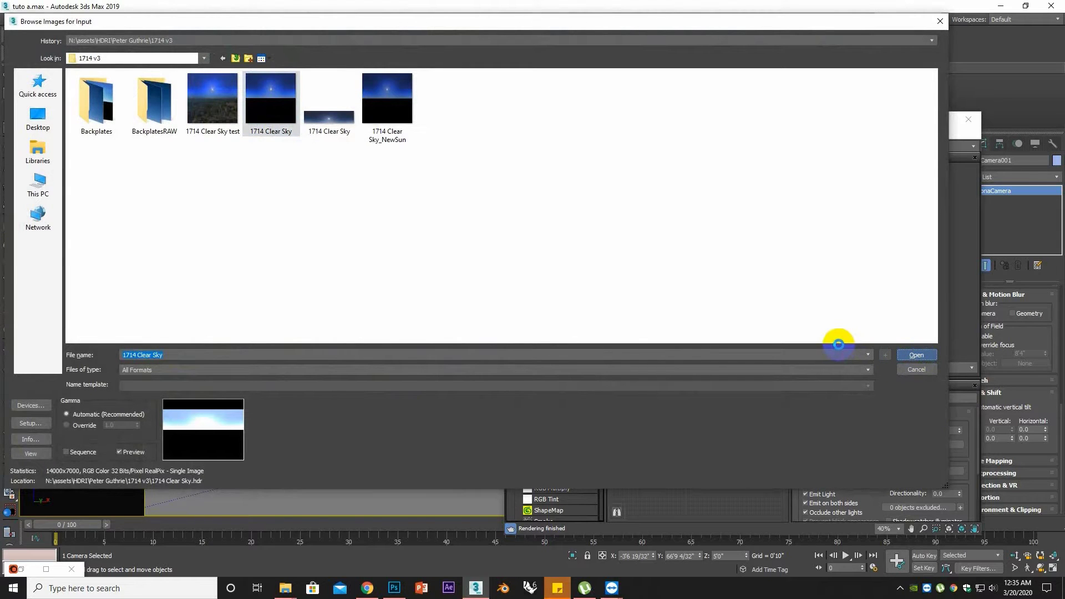
left_click(168, 257)
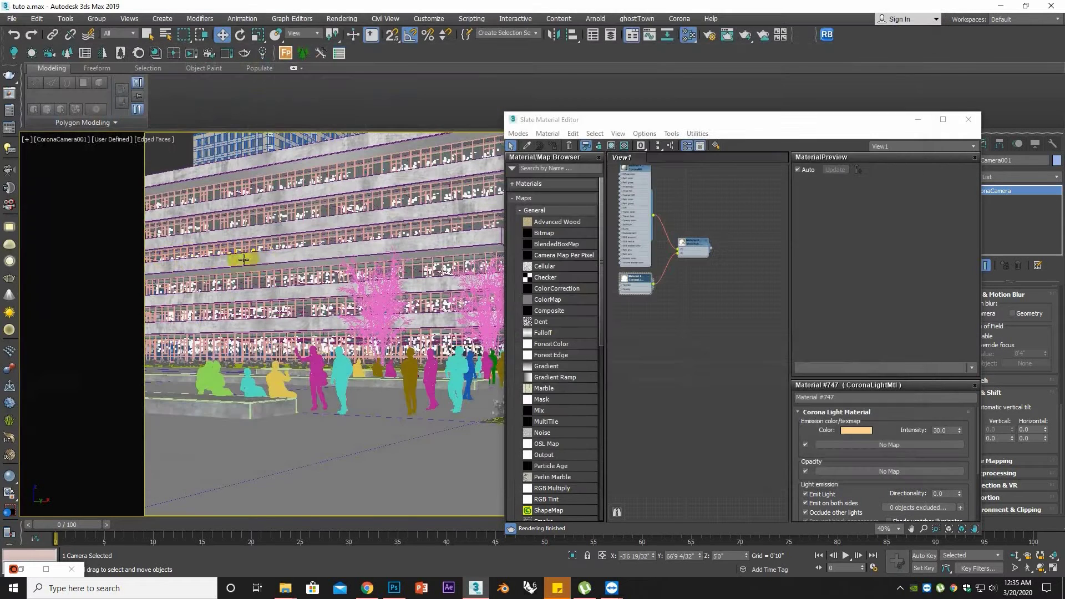
scroll(634, 331, "up", 5)
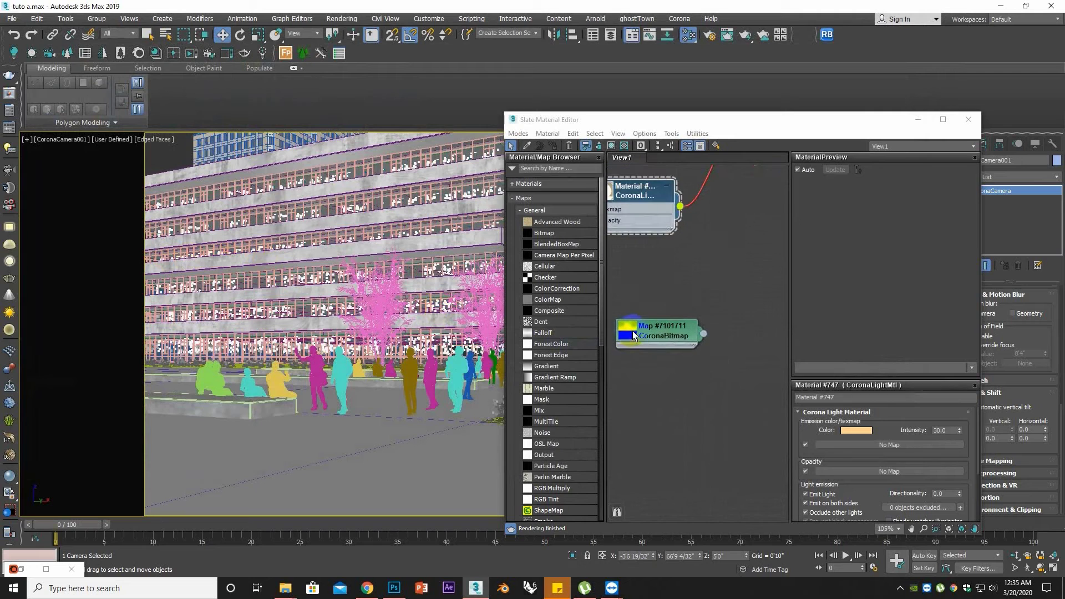
Step: Set the render's scene environment to a single map, assign the sky CoronaBitmap to it as an instance, and close the material editor
left_click_drag(714, 123, 281, 107)
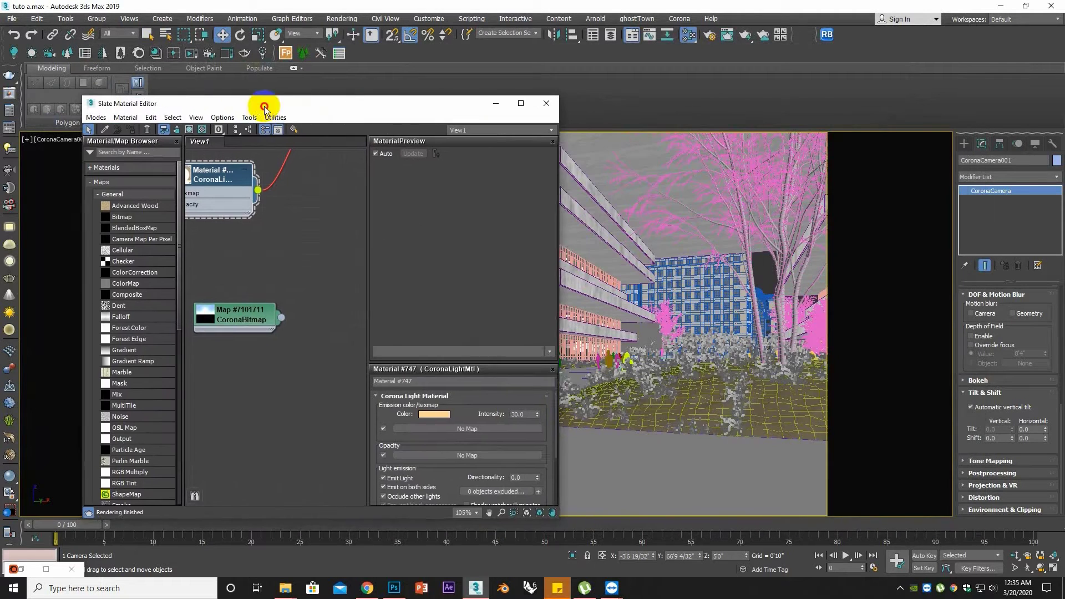
left_click(349, 20)
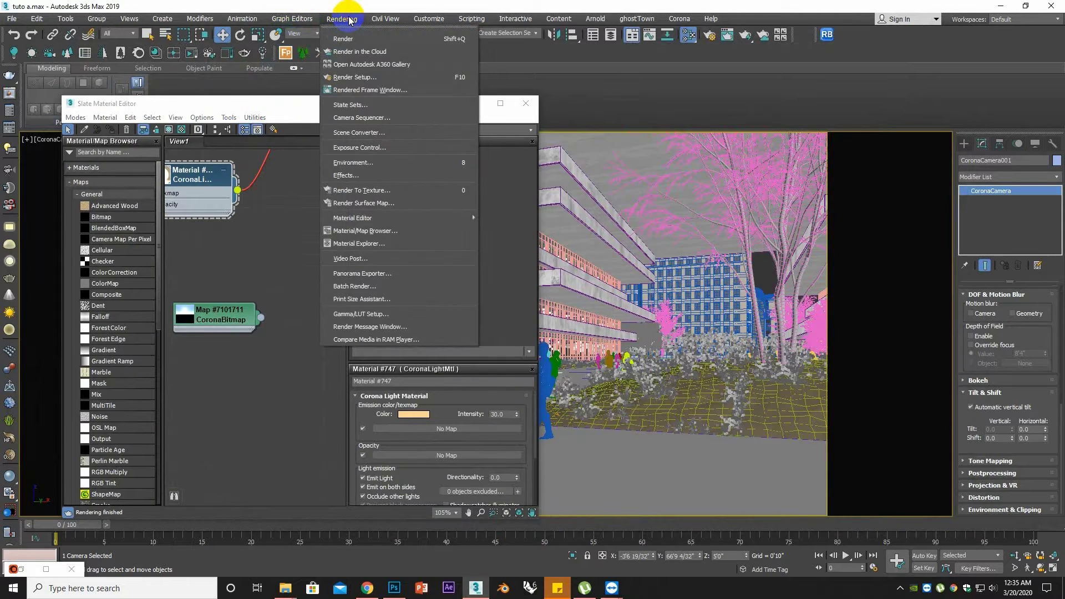
left_click(363, 74)
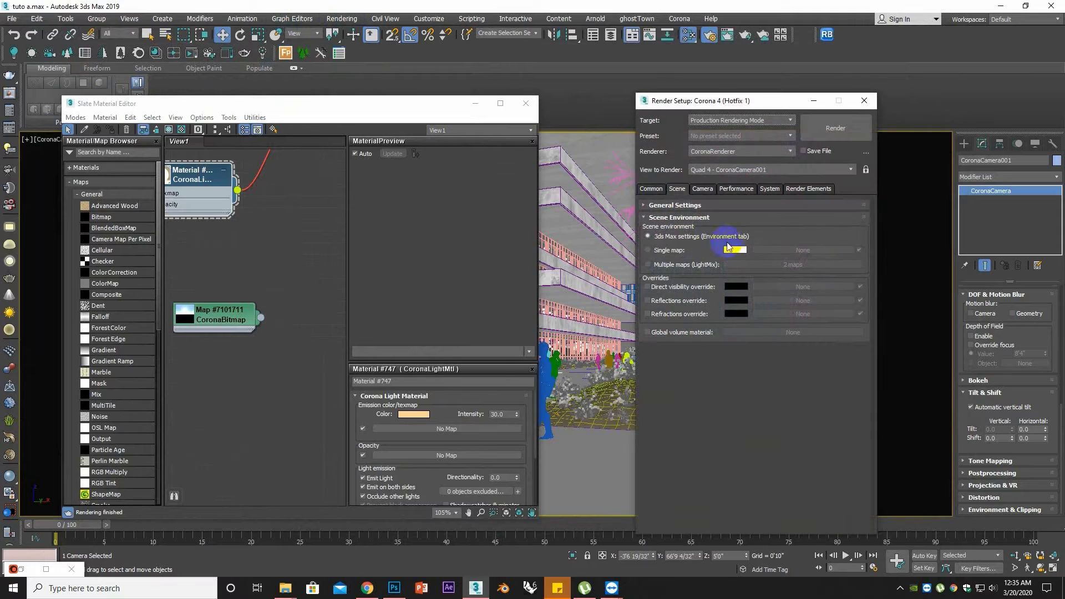
left_click(663, 250)
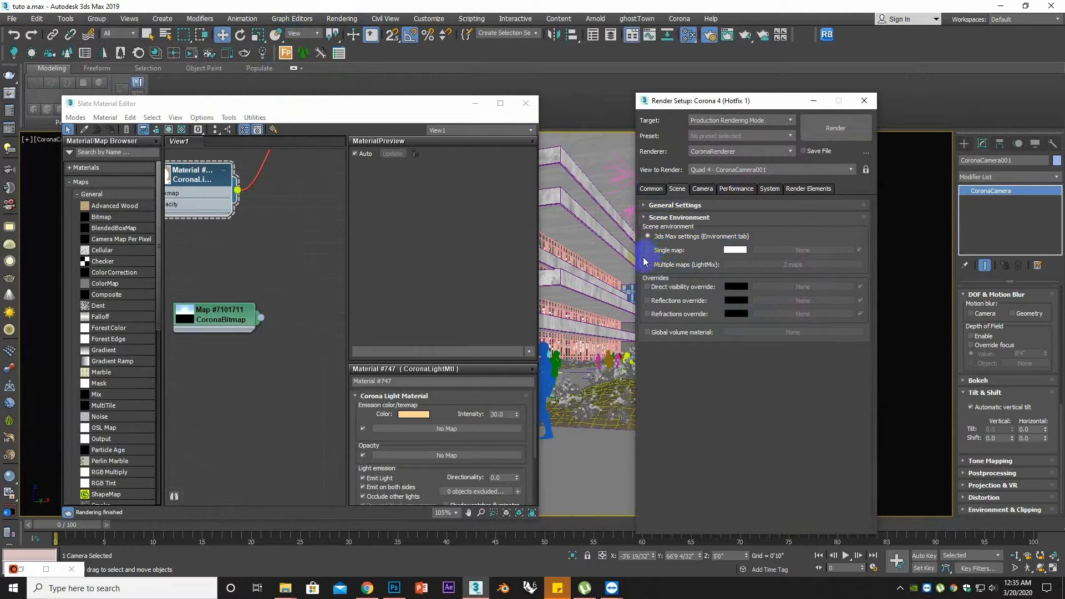
left_click_drag(261, 318, 778, 250)
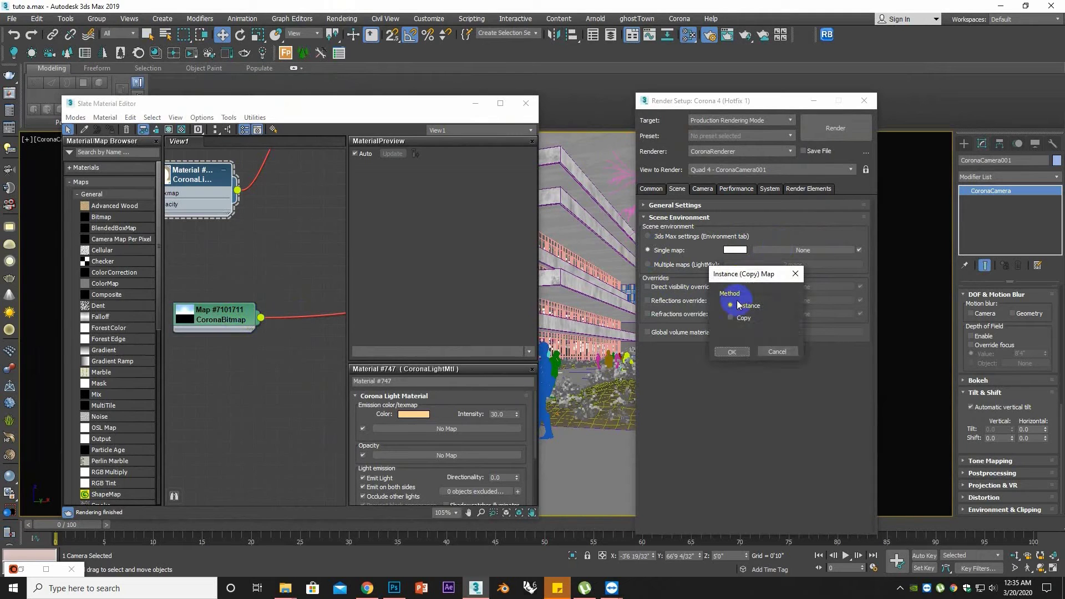
left_click(734, 353)
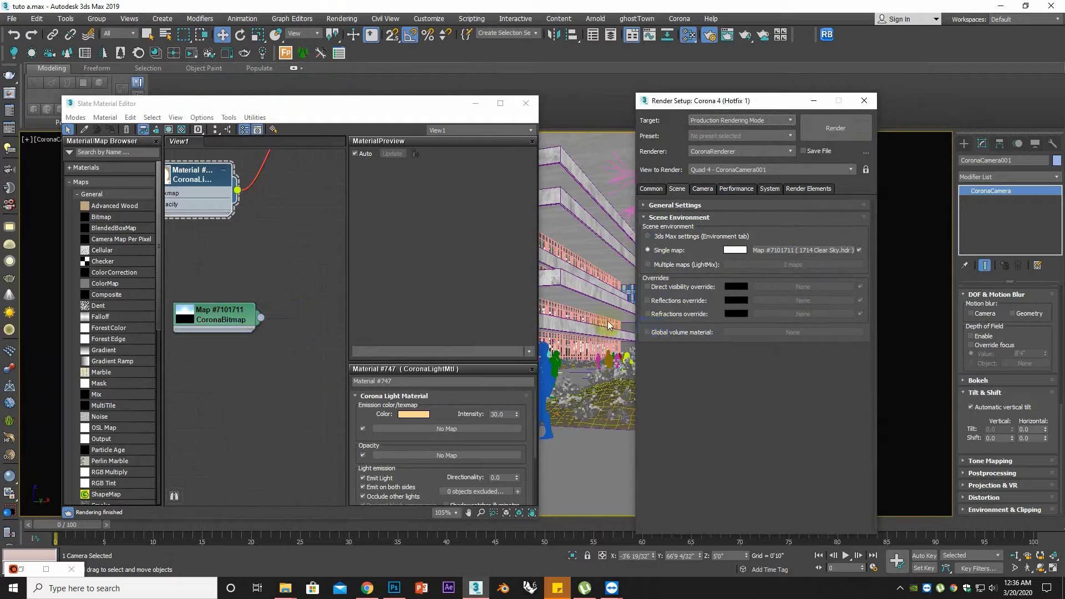
left_click_drag(447, 103, 478, 118)
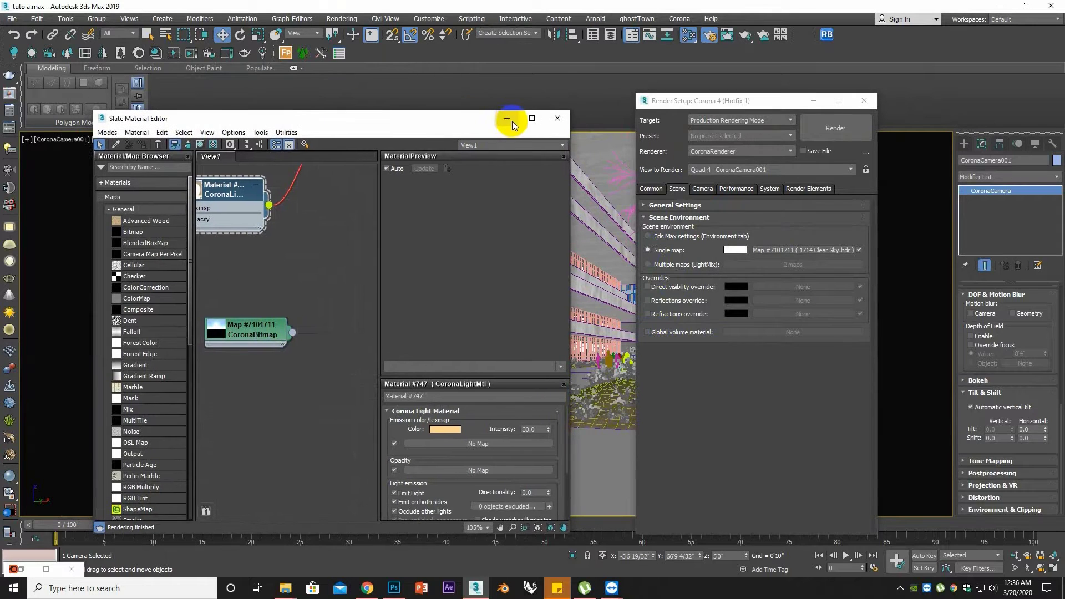
left_click(558, 119)
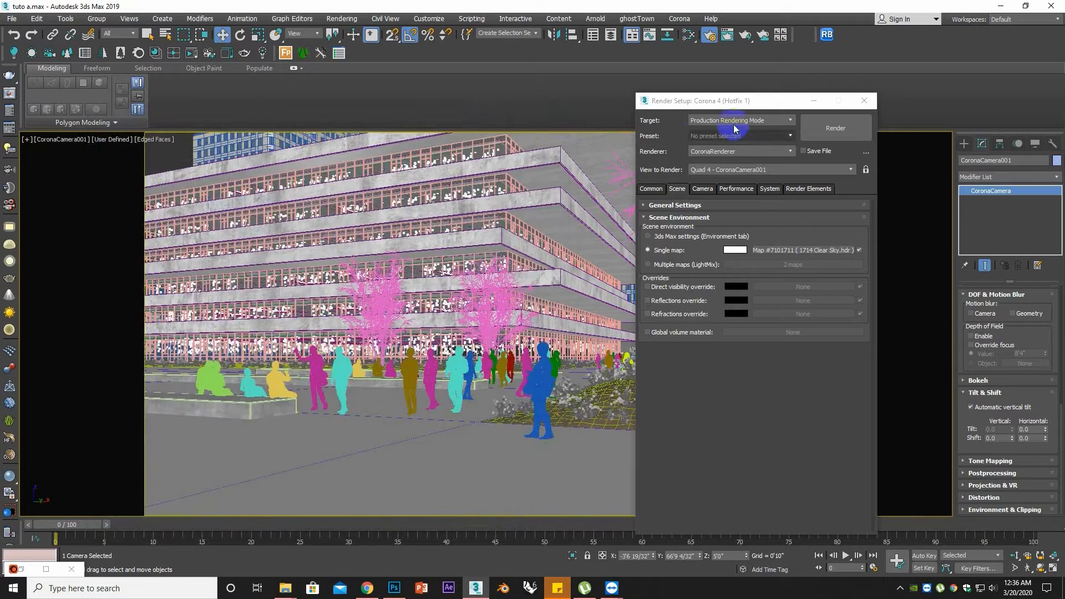
Step: Check the render output width and height in the common render parameters
left_click_drag(732, 106, 297, 166)
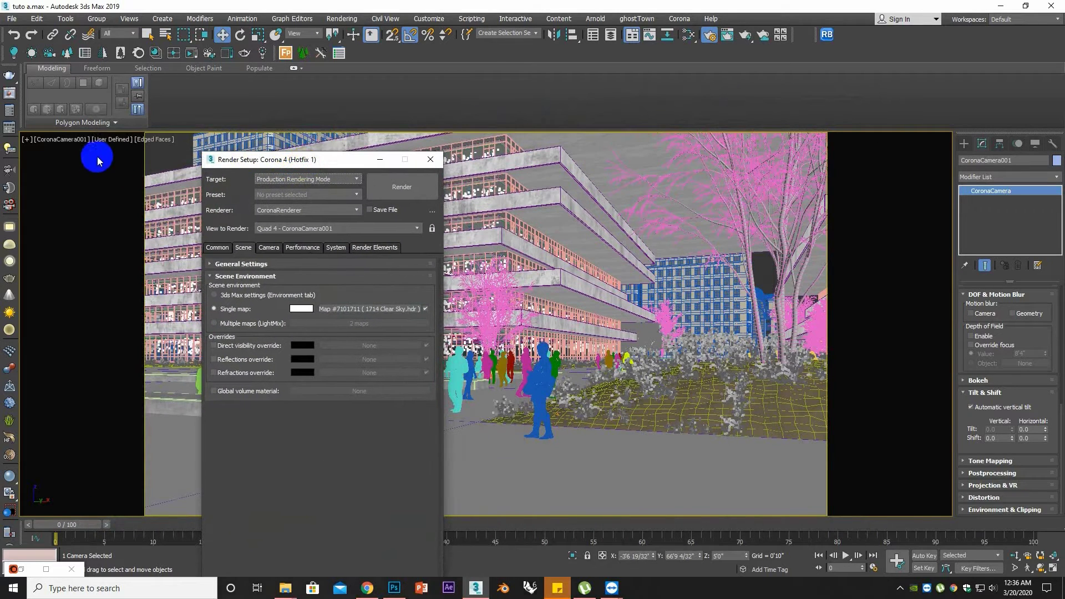
left_click(217, 247)
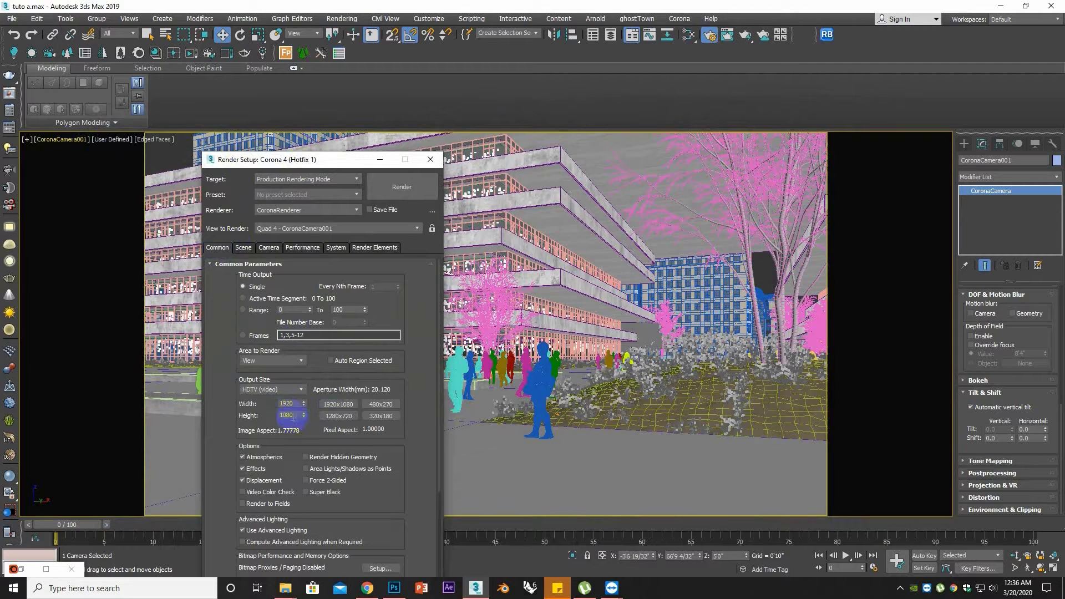
double_click(276, 404)
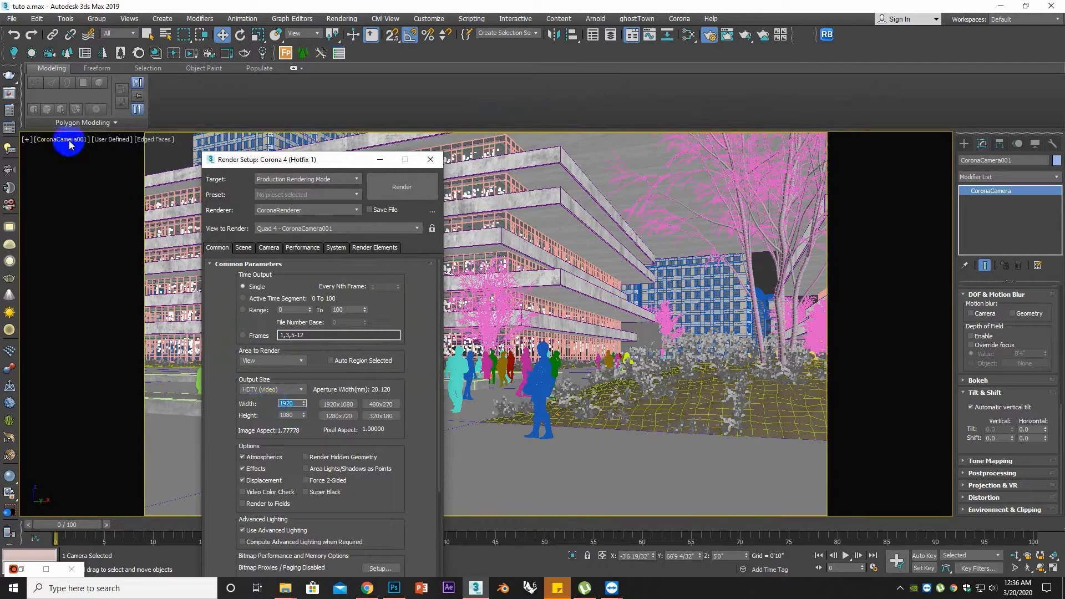
left_click(12, 22)
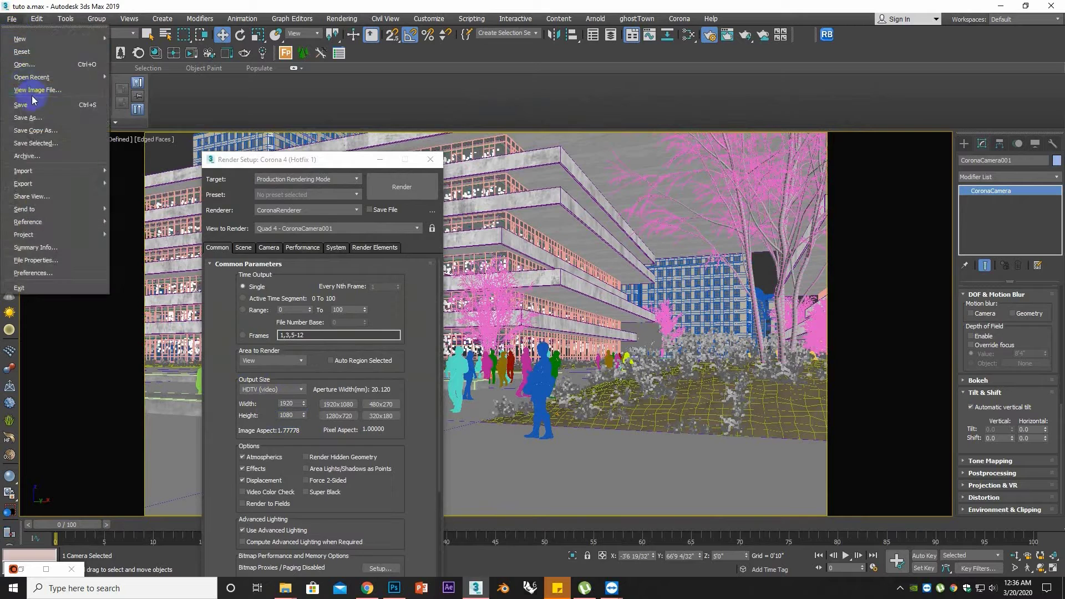
left_click(311, 93)
Step: Open the Corona frame buffer and bring up its interactive rendering options
key("shift+q")
left_click_drag(438, 96, 409, 160)
left_click(708, 177)
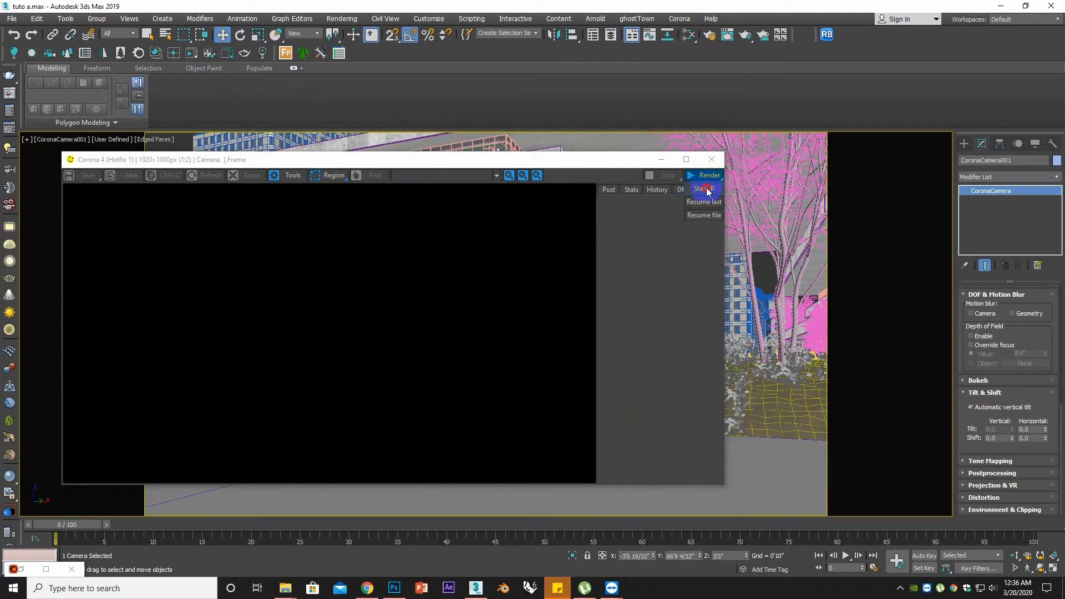
left_click(705, 190)
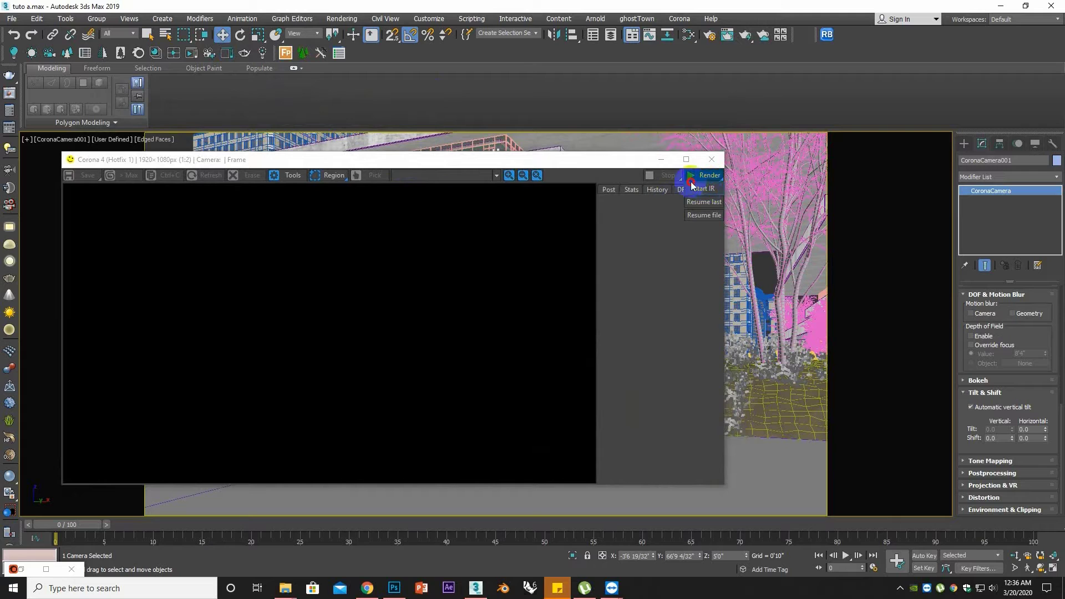
left_click_drag(606, 159, 610, 161)
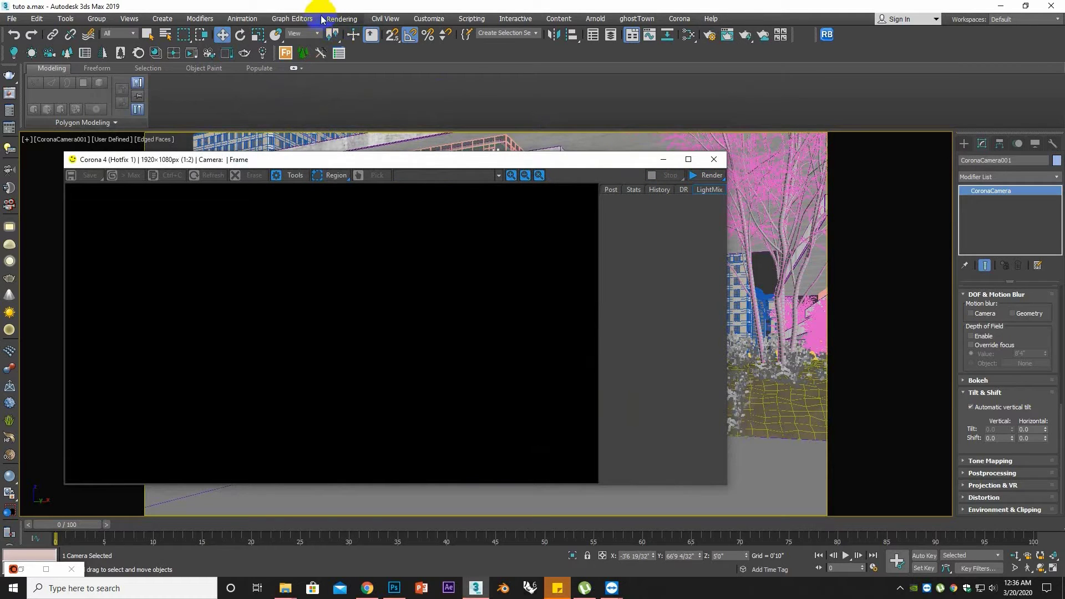
Step: Enable the material override in the render's general scene settings and assign a CoronaMtl to it
left_click(339, 19)
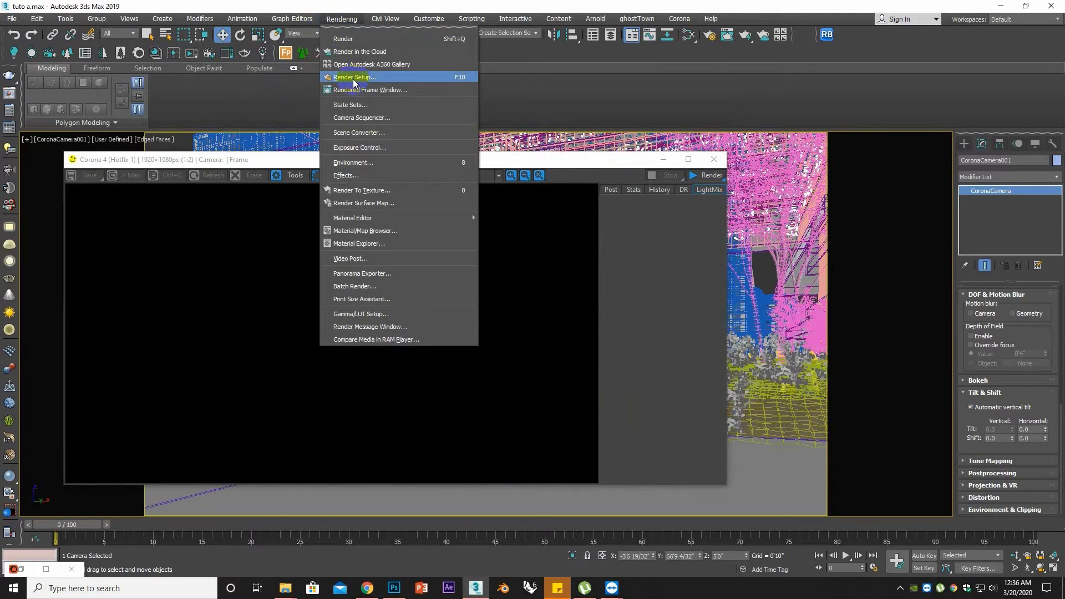
left_click(353, 79)
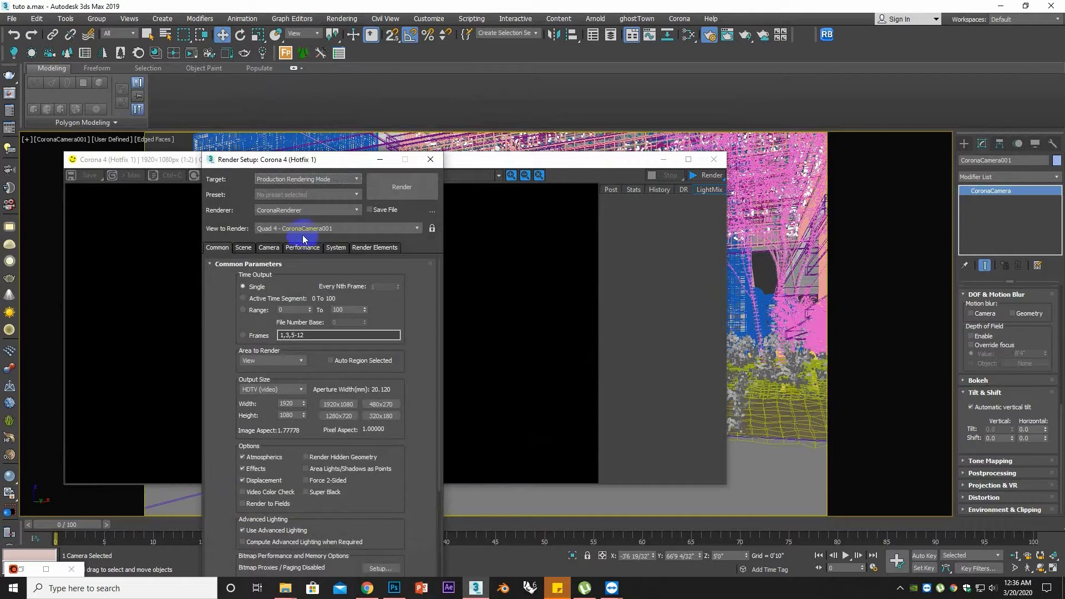
left_click(268, 248)
left_click(244, 248)
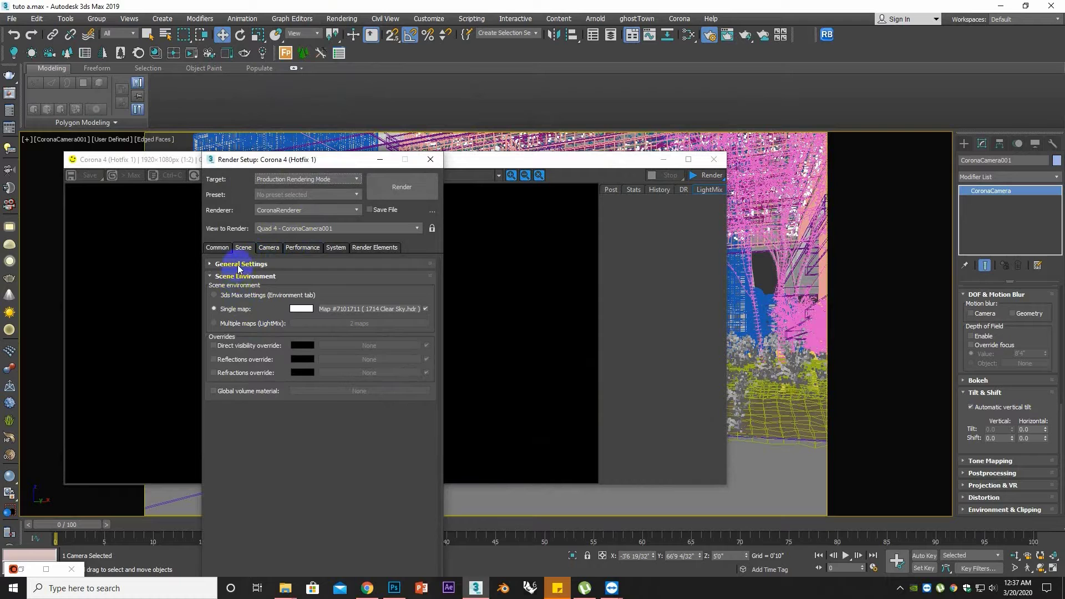
left_click(240, 265)
left_click(247, 383)
left_click(298, 381)
left_click(449, 266)
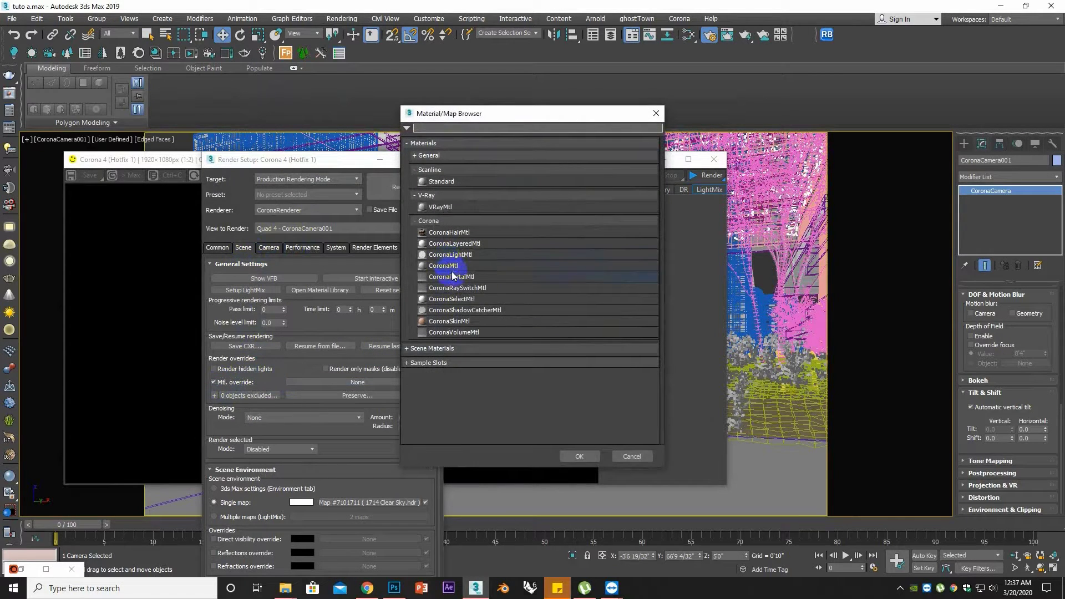
double_click(451, 265)
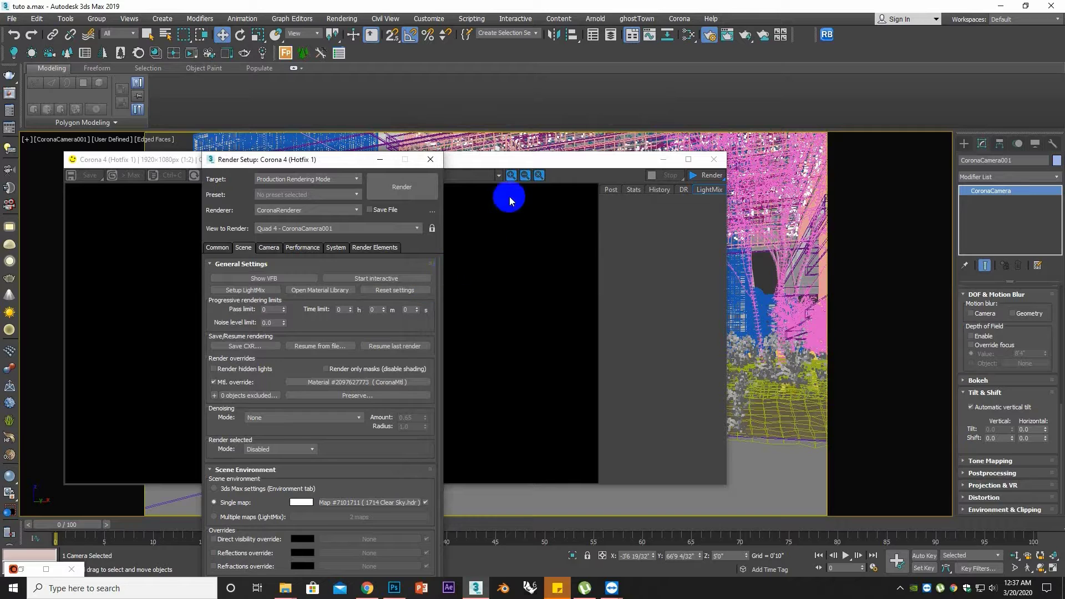
Step: Start an interactive render of the Corona camera view and reposition the frame buffer to view the building
left_click_drag(535, 159, 531, 173)
left_click(719, 192)
left_click(700, 206)
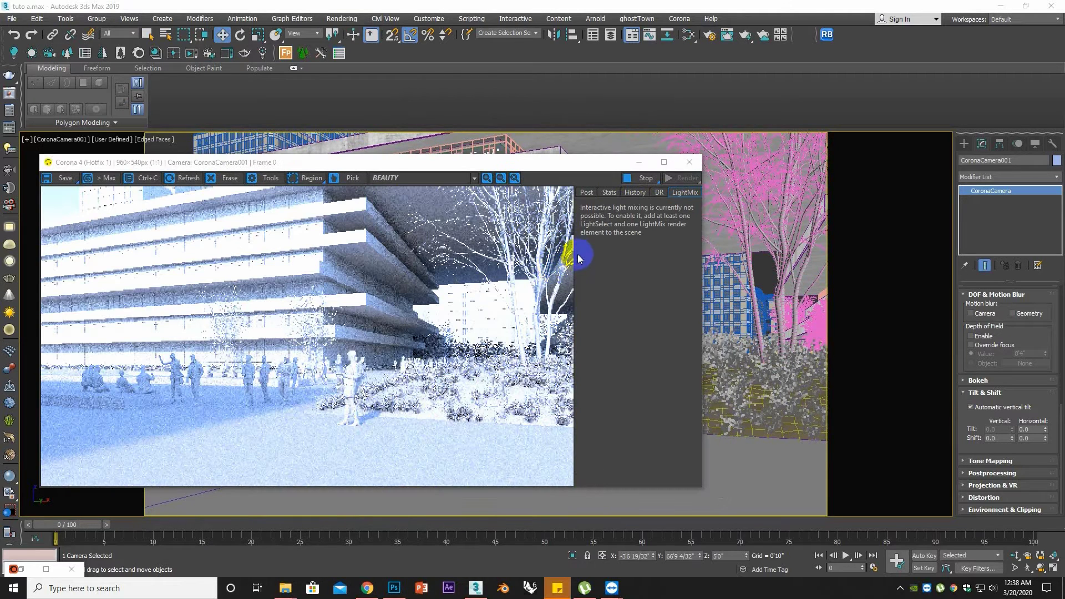
left_click_drag(558, 162, 606, 158)
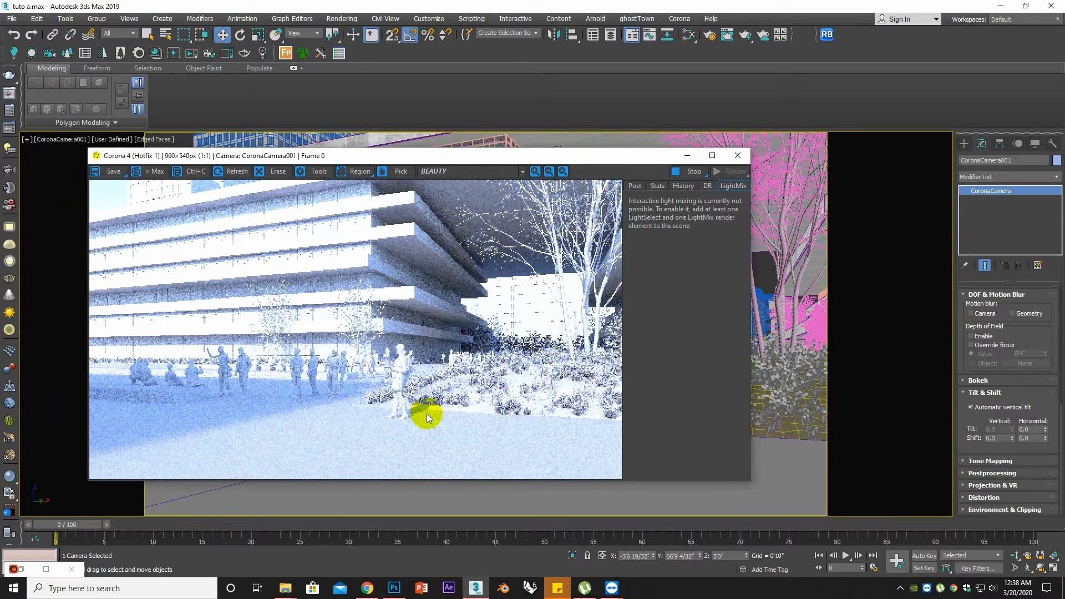
left_click_drag(509, 163, 514, 165)
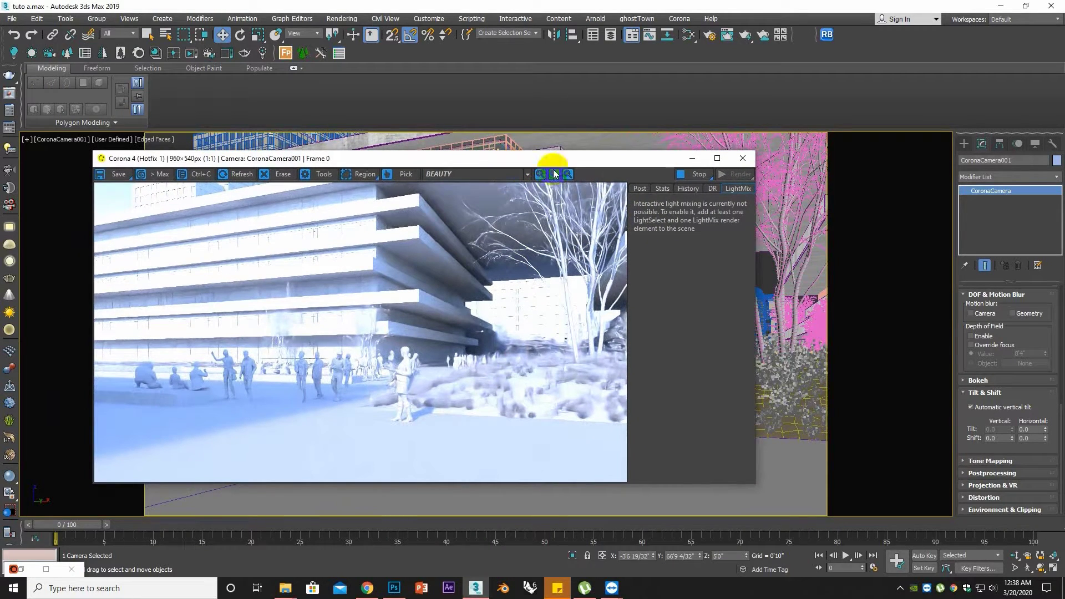
Step: Stop the interactive render and switch to a blank Paint canvas
left_click(698, 175)
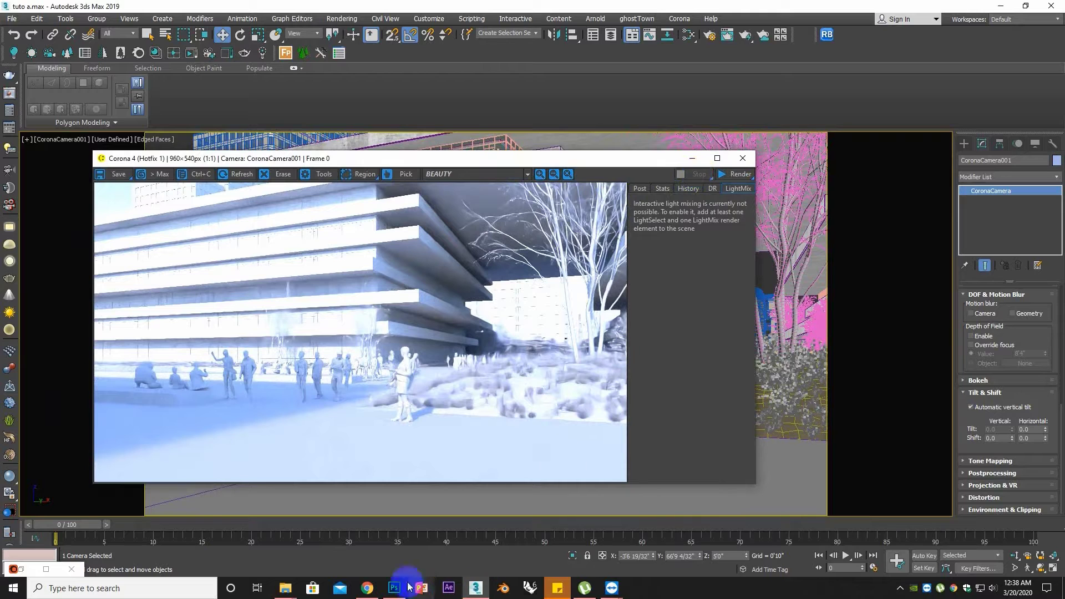
left_click(136, 593)
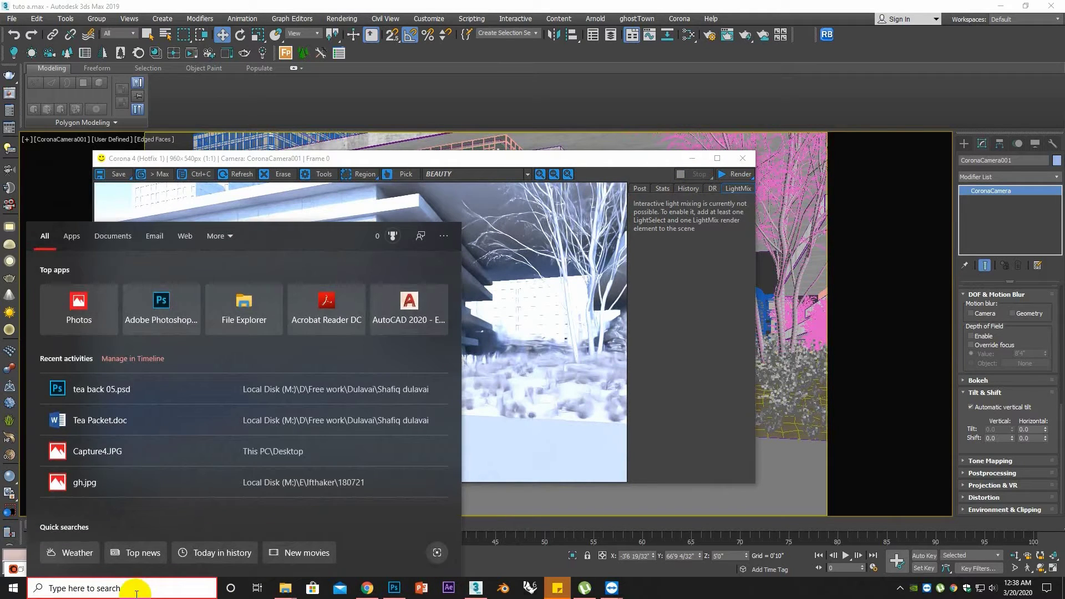
type("cap")
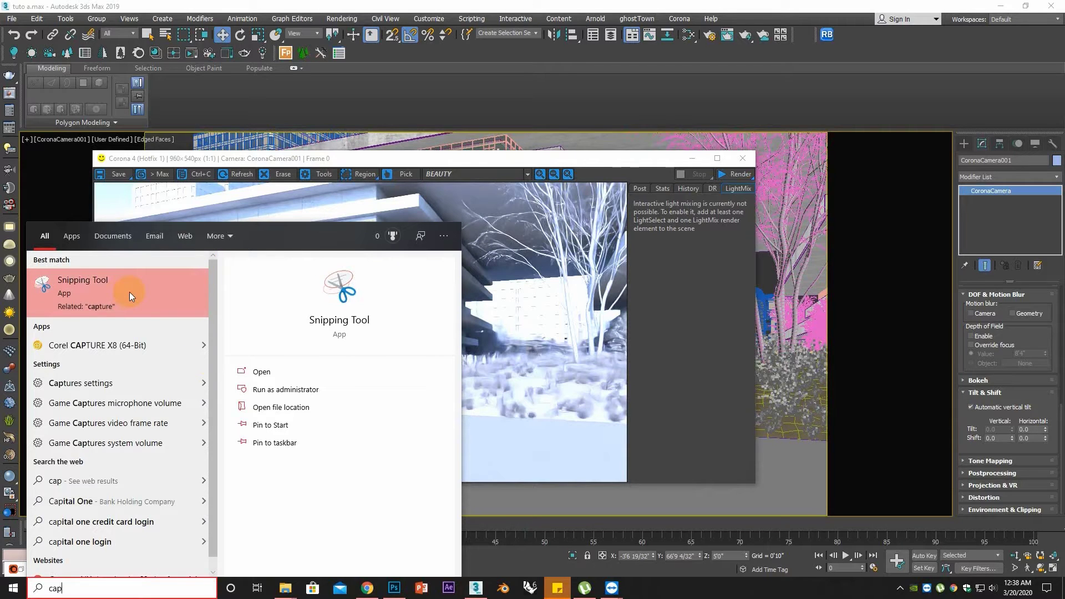
left_click(14, 589)
type("pai")
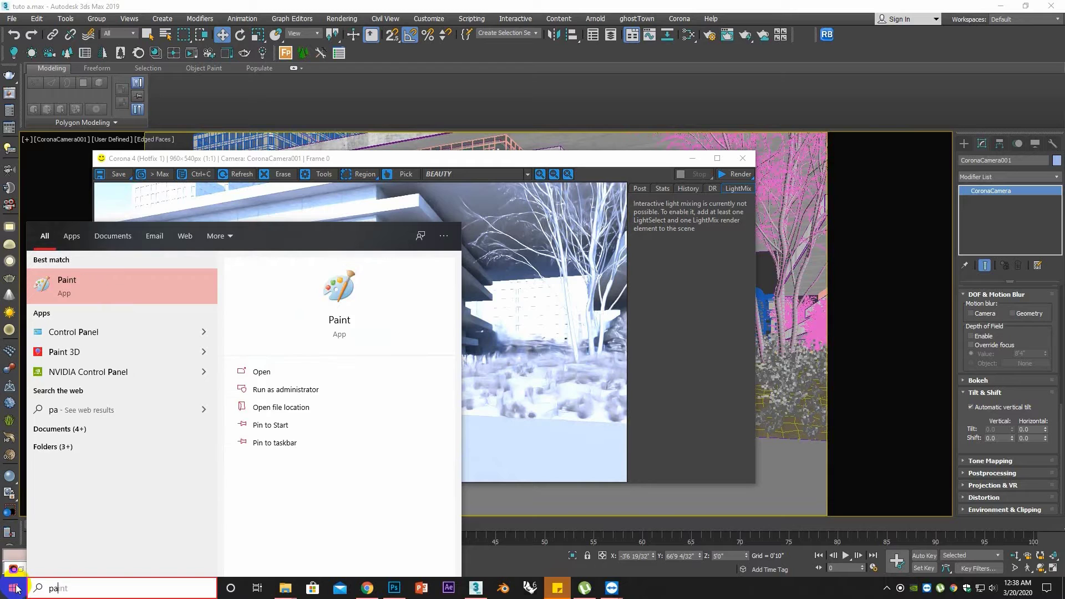
left_click(87, 286)
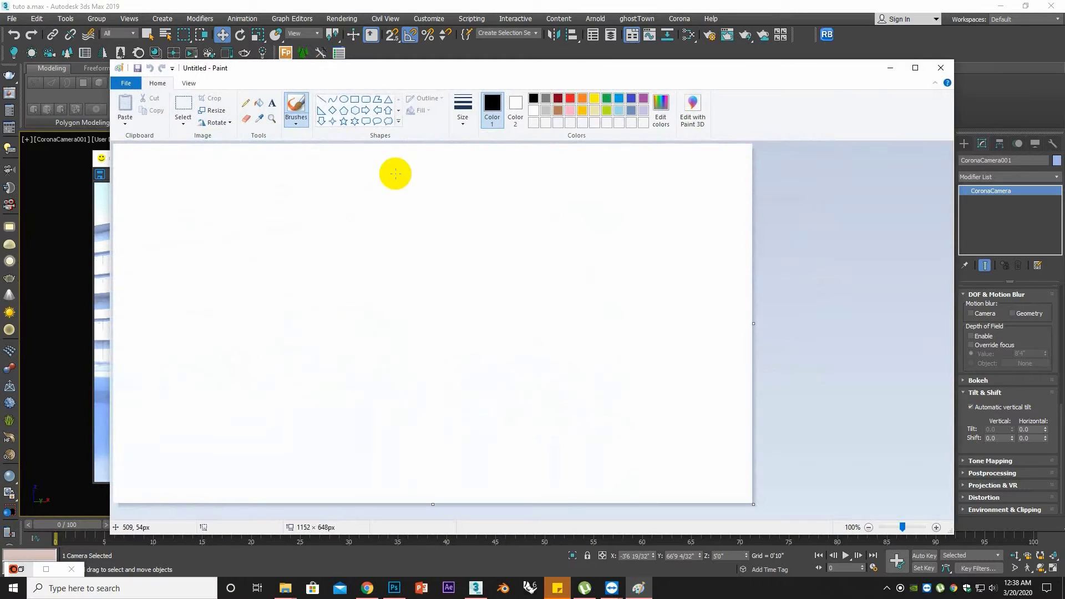
Step: Sketch a plan diagram in black with a camera, a building labelled BLDG, a second building outline and the camera's two view lines
mouse_move(369, 389)
left_mouse_down()
mouse_move(353, 388)
mouse_move(360, 400)
left_mouse_up()
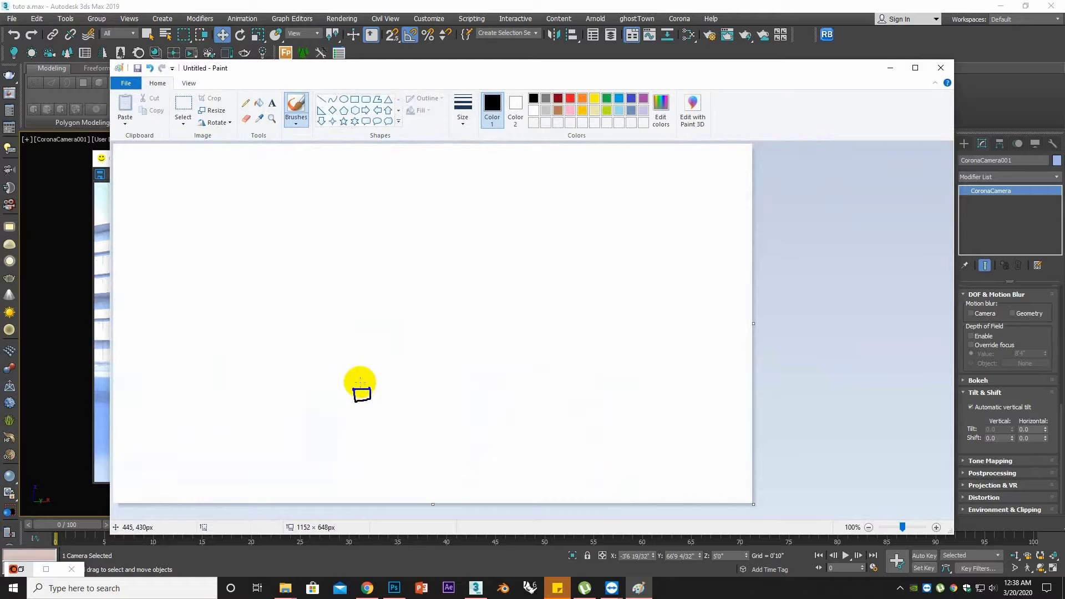
left_click_drag(366, 380, 364, 386)
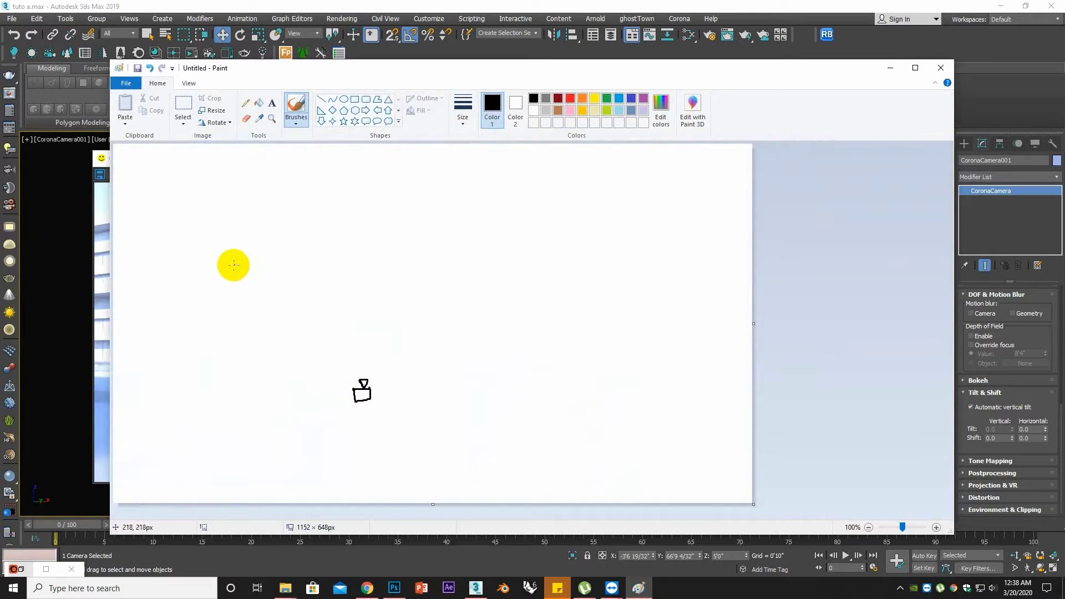
mouse_move(227, 279)
left_mouse_down()
mouse_move(369, 286)
mouse_move(352, 184)
mouse_move(193, 192)
mouse_move(199, 295)
mouse_move(260, 287)
left_mouse_up()
mouse_move(232, 224)
left_mouse_down()
mouse_move(249, 249)
mouse_move(259, 222)
mouse_move(257, 242)
mouse_move(283, 253)
left_mouse_up()
mouse_move(459, 192)
left_mouse_down()
mouse_move(467, 274)
mouse_move(603, 272)
left_mouse_up()
mouse_move(460, 188)
left_mouse_down()
mouse_move(585, 183)
mouse_move(603, 283)
left_mouse_up()
mouse_move(392, 274)
left_mouse_down()
mouse_move(306, 337)
mouse_move(273, 297)
left_mouse_up()
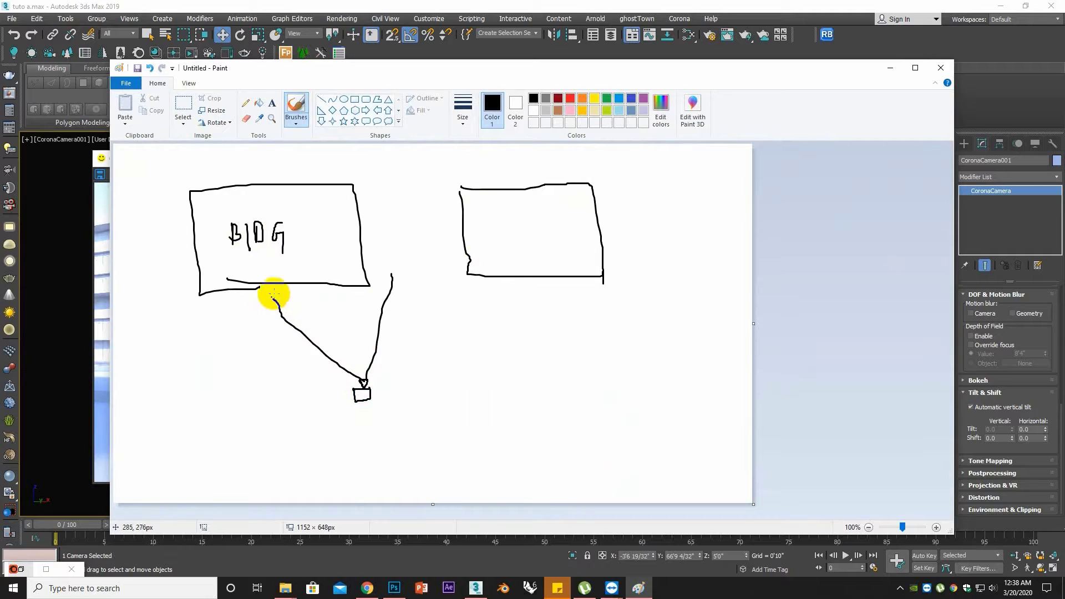
Step: Draw an orange sun behind the camera with rays and an arrow towards the gap between the buildings, and minimize the sketch
left_click(582, 100)
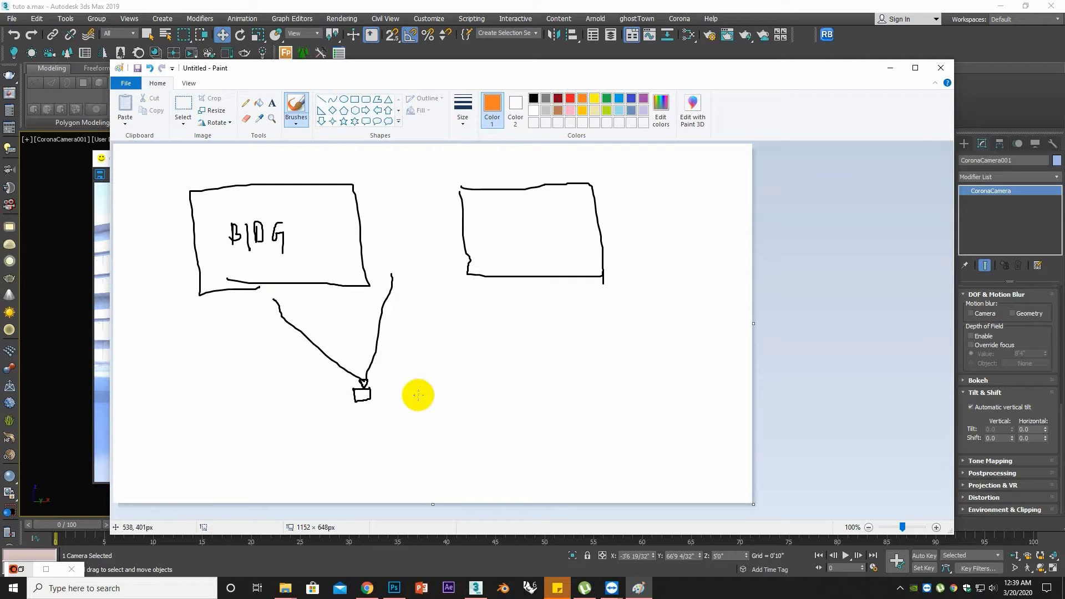
mouse_move(404, 461)
left_mouse_down()
mouse_move(409, 471)
mouse_move(399, 458)
mouse_move(437, 451)
mouse_move(395, 471)
left_mouse_up()
mouse_move(392, 485)
left_mouse_down()
mouse_move(420, 493)
mouse_move(457, 483)
left_mouse_up()
mouse_move(414, 428)
left_mouse_down()
mouse_move(414, 298)
mouse_move(426, 310)
left_mouse_up()
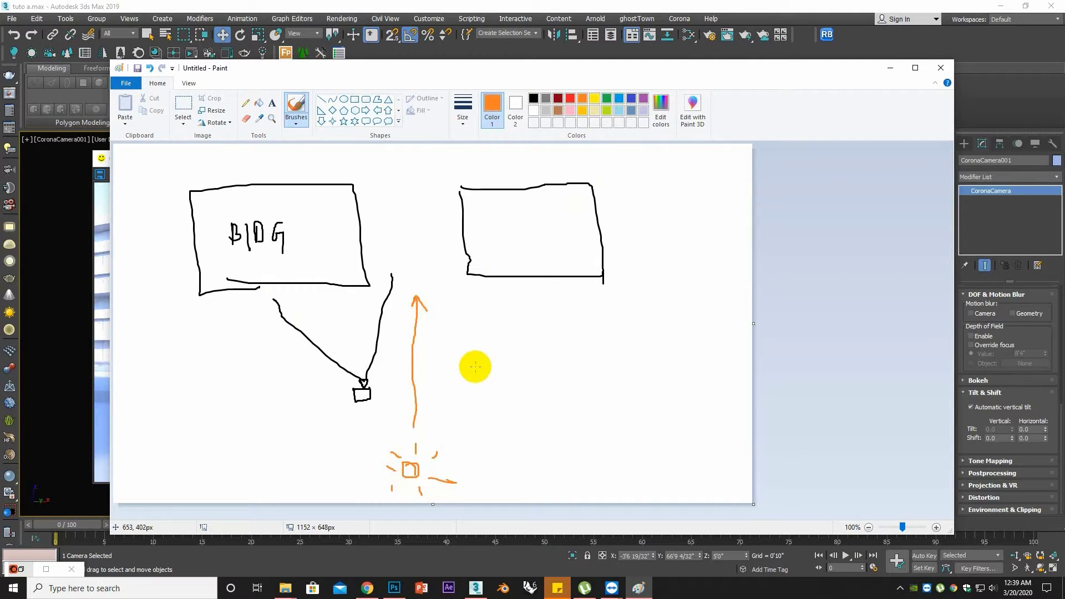
left_click(887, 71)
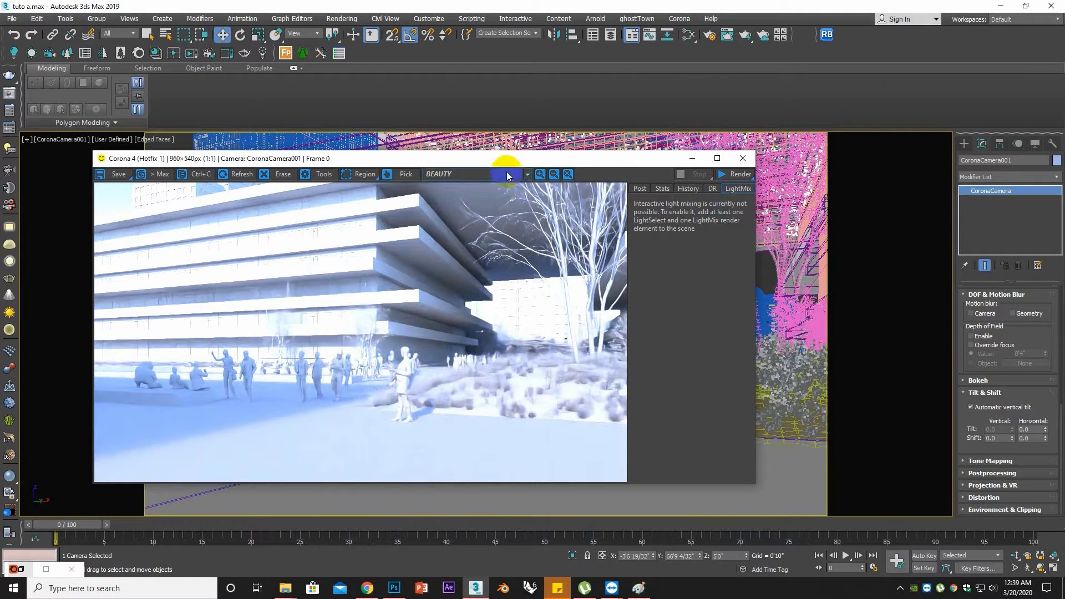
Step: Open the 1714 Clear Sky.hdr CoronaBitmap parameters in the Slate Material Editor and set the environment rotation to 70 degrees
left_click_drag(501, 163, 504, 167)
left_click(689, 43)
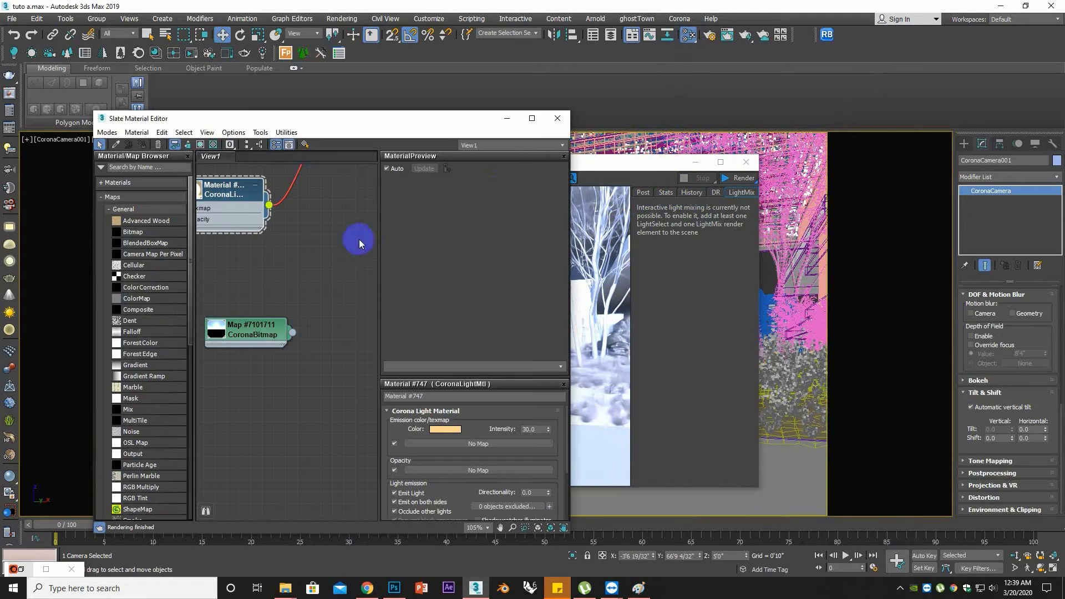
double_click(258, 328)
left_click_drag(453, 115, 538, 60)
left_click(500, 421)
scroll(468, 424, "down", 3)
left_click(549, 409)
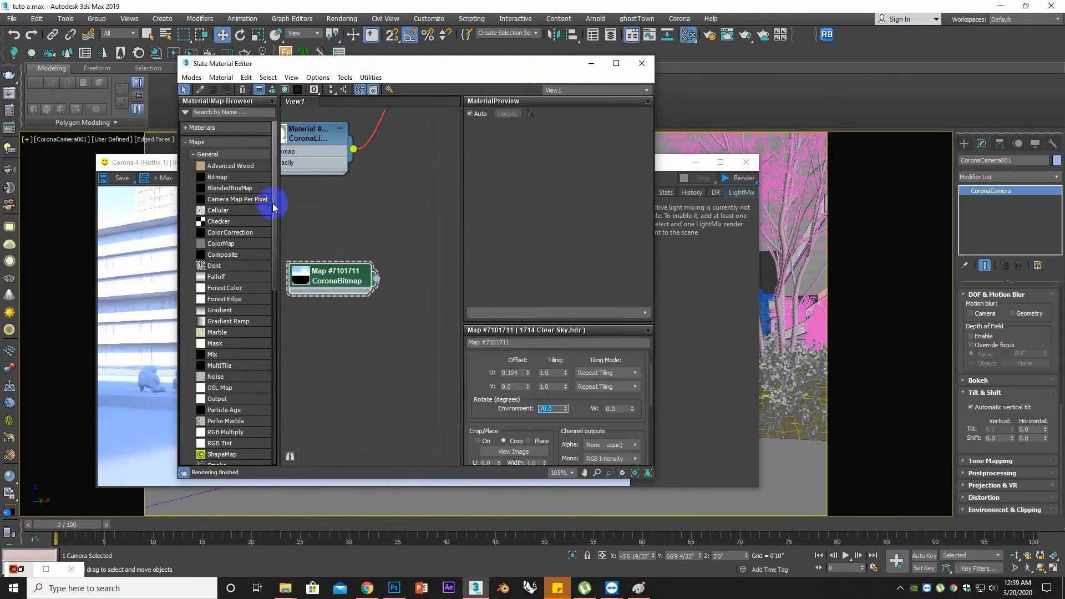
Step: Arrange the material editor beside the Corona frame buffer and start an interactive render of the camera view
left_click_drag(359, 68, 366, 68)
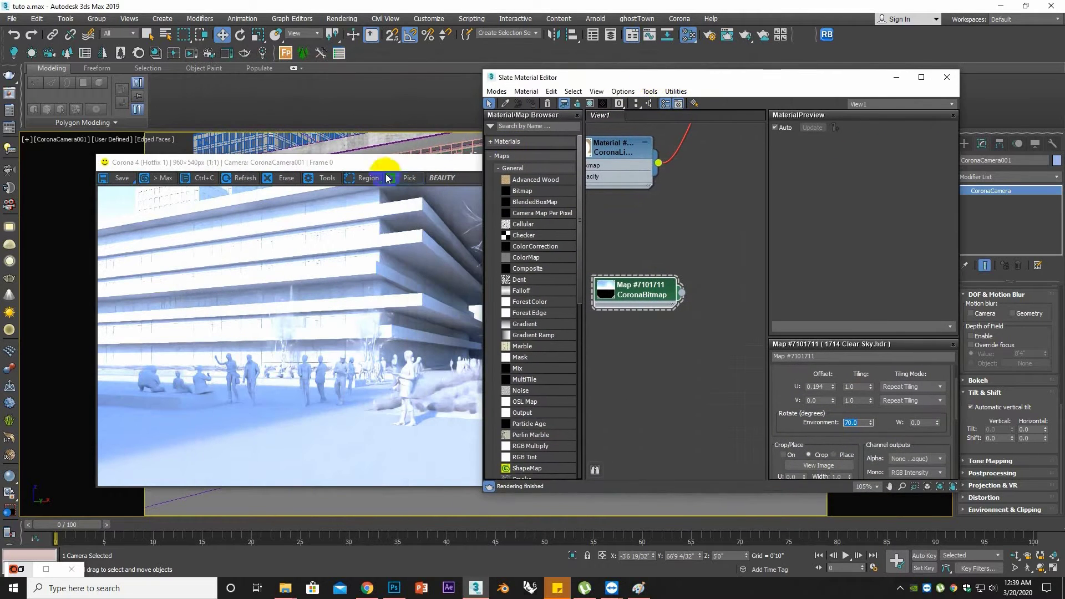
left_click_drag(389, 172, 624, 173)
left_click(704, 195)
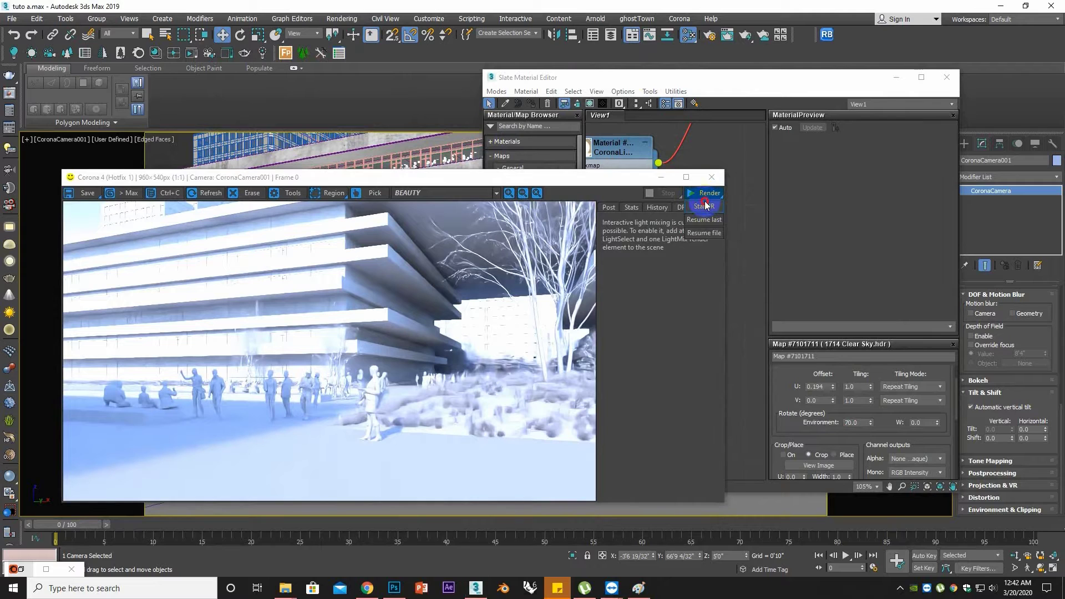
left_click(702, 218)
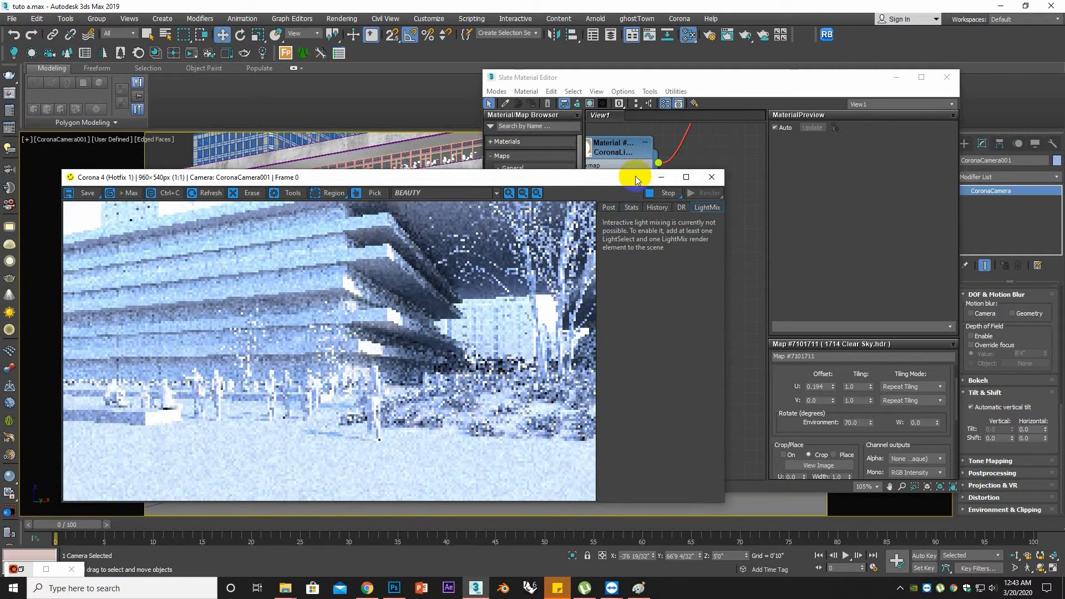
Step: Set the sky map's environment rotation to -70 degrees, preview the lighting in the frame buffer and stop the render
left_click_drag(622, 177, 627, 147)
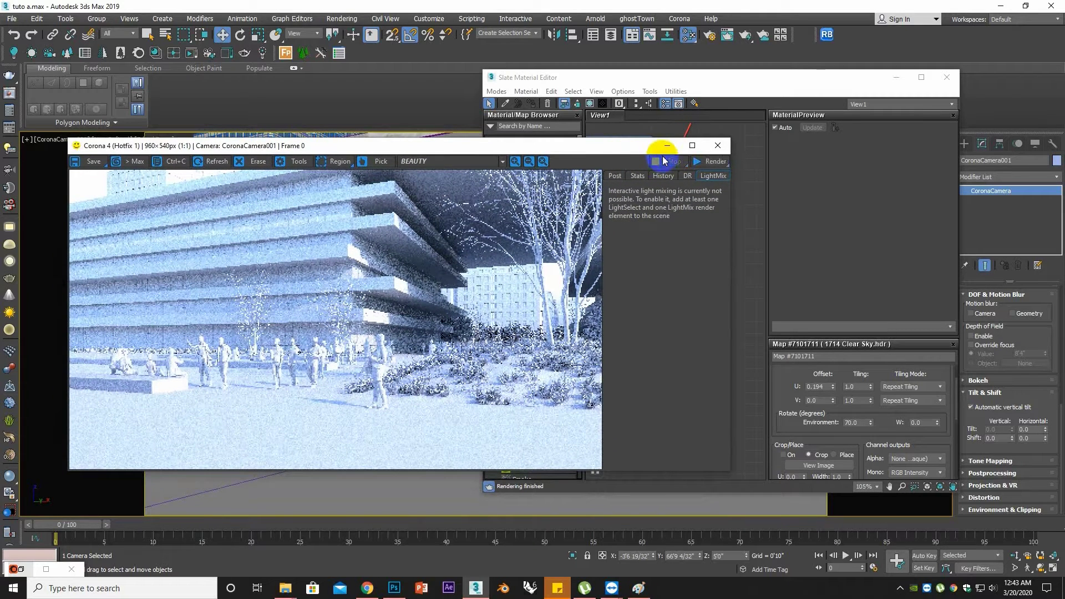
left_click(836, 422)
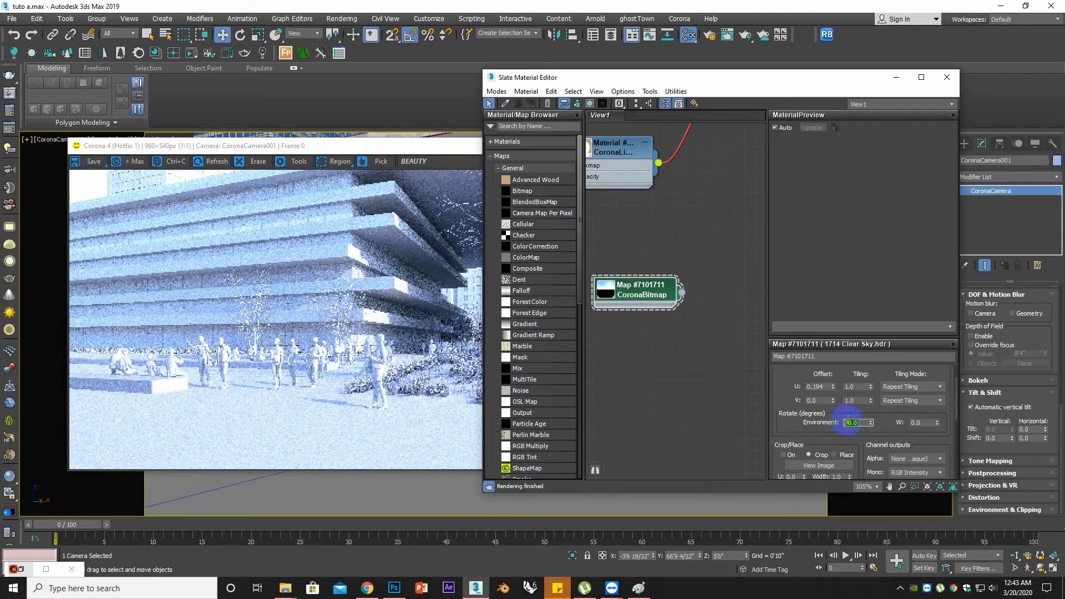
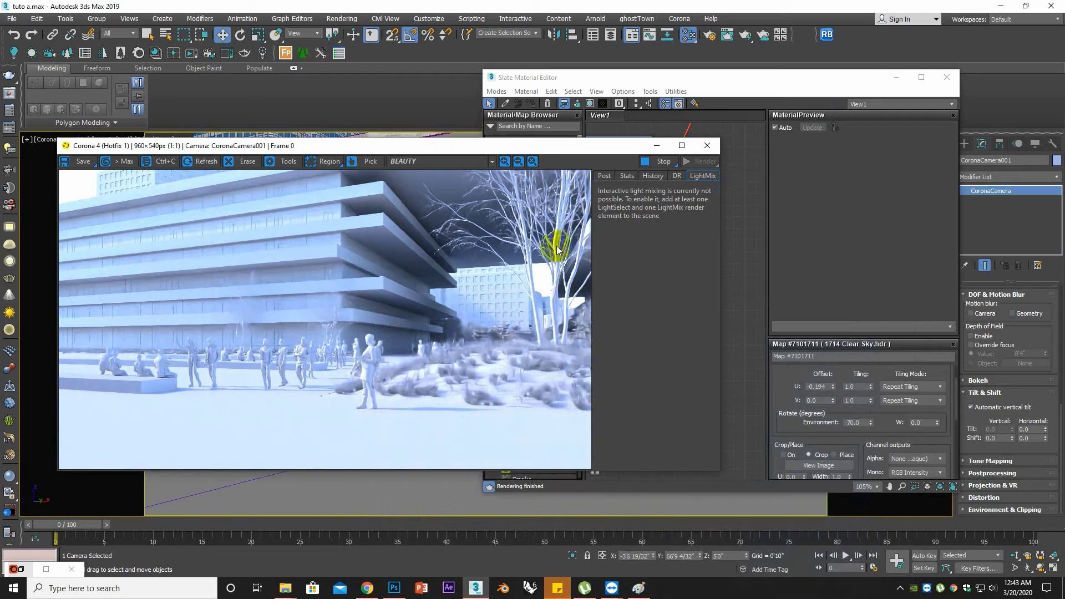
left_click(657, 167)
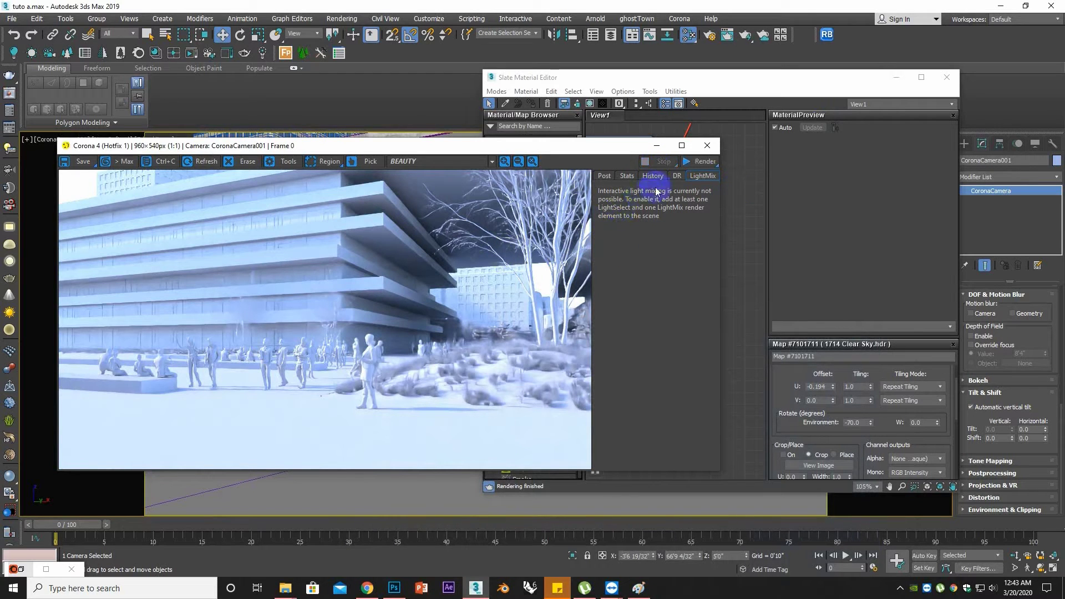
Step: Open the Render Setup at its Corona scene settings and place it where the material override options are accessible
left_click(349, 18)
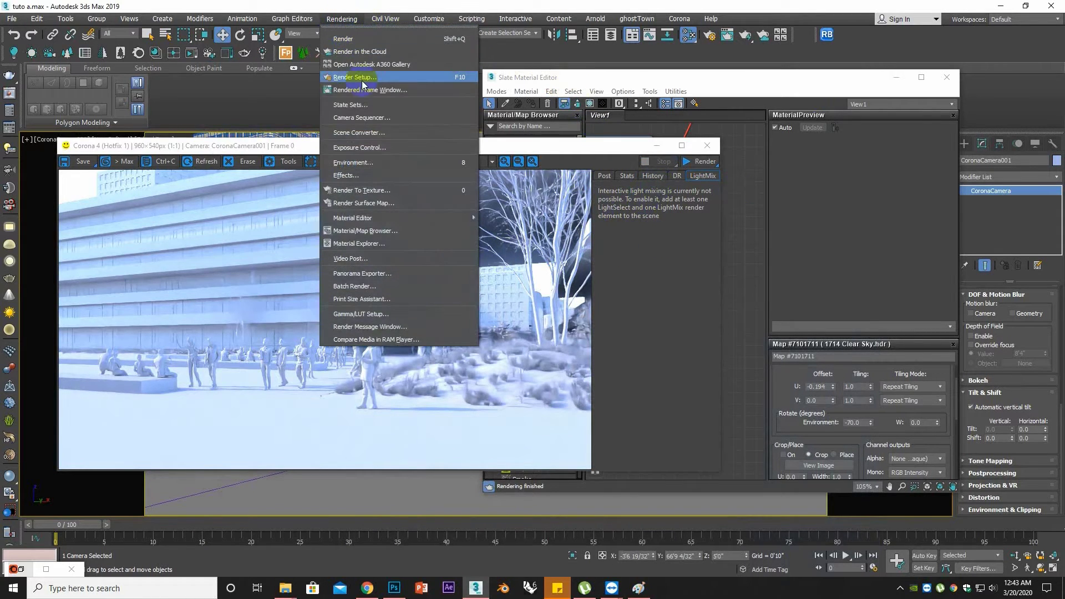
left_click(365, 80)
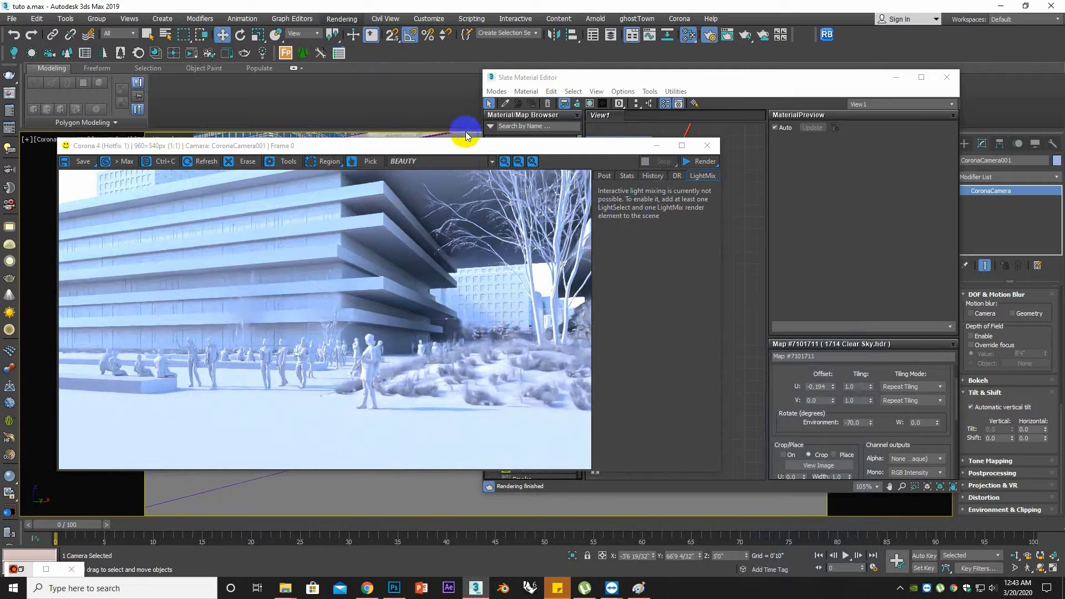
left_click(386, 140)
left_click_drag(341, 157, 411, 107)
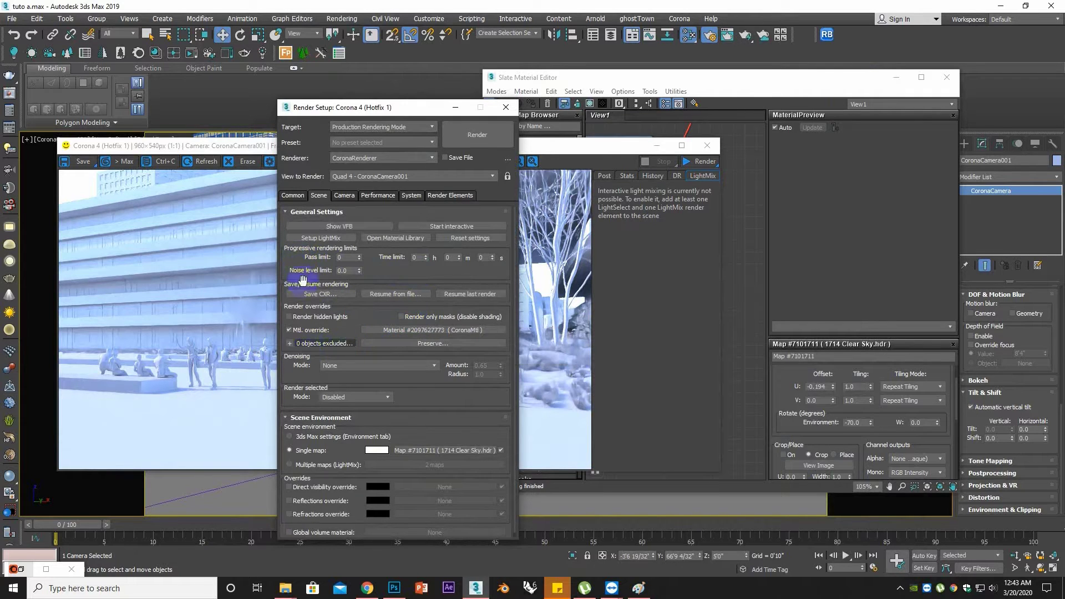
Step: Move the frame buffer aside, select the building's glazing object in the camera view and isolate it
left_click_drag(234, 147, 231, 272)
left_click(216, 194)
right_click(216, 193)
left_click(240, 91)
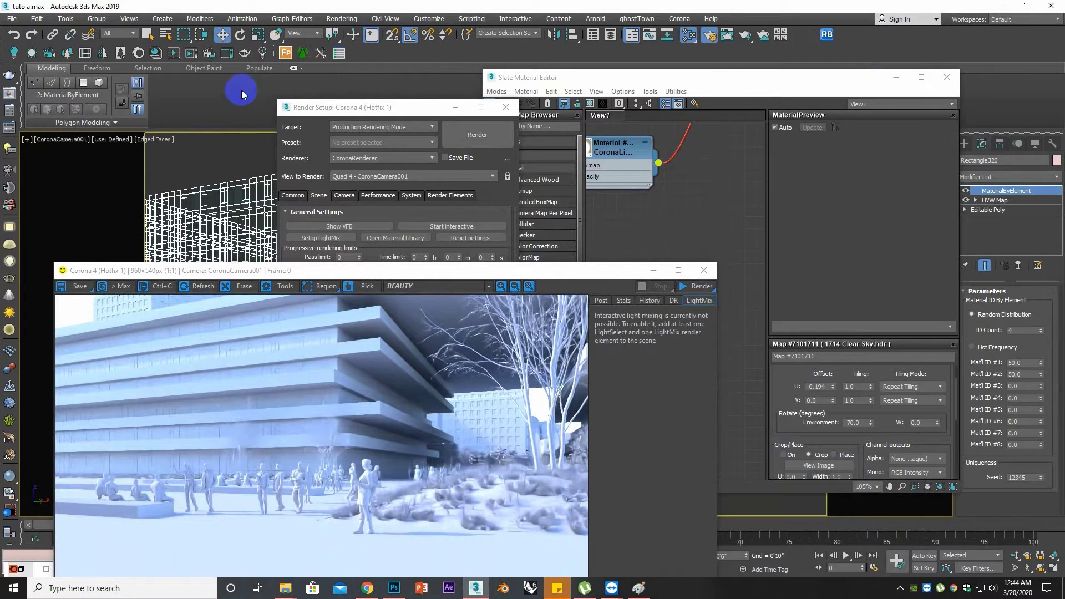
Step: Rearrange the open dialogs and rename the selected glazing object as glass
left_click_drag(374, 107, 223, 103)
left_click_drag(665, 79, 570, 133)
left_click(987, 161)
type("glass")
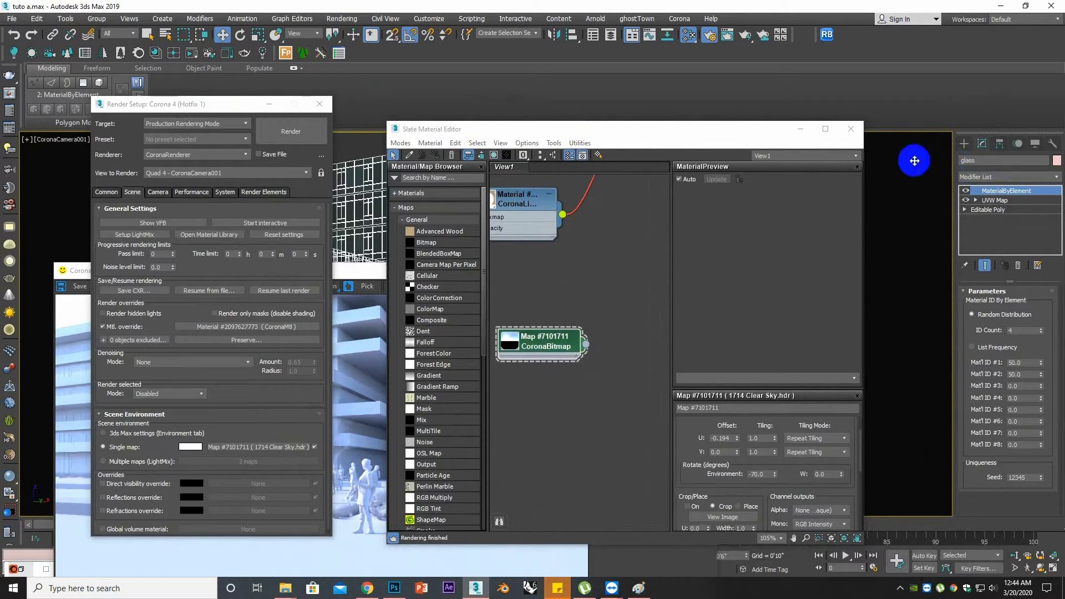
Step: Exclude the glass object from the material override, check the exclusion list and close the Render Setup
left_click(113, 341)
left_click(139, 358)
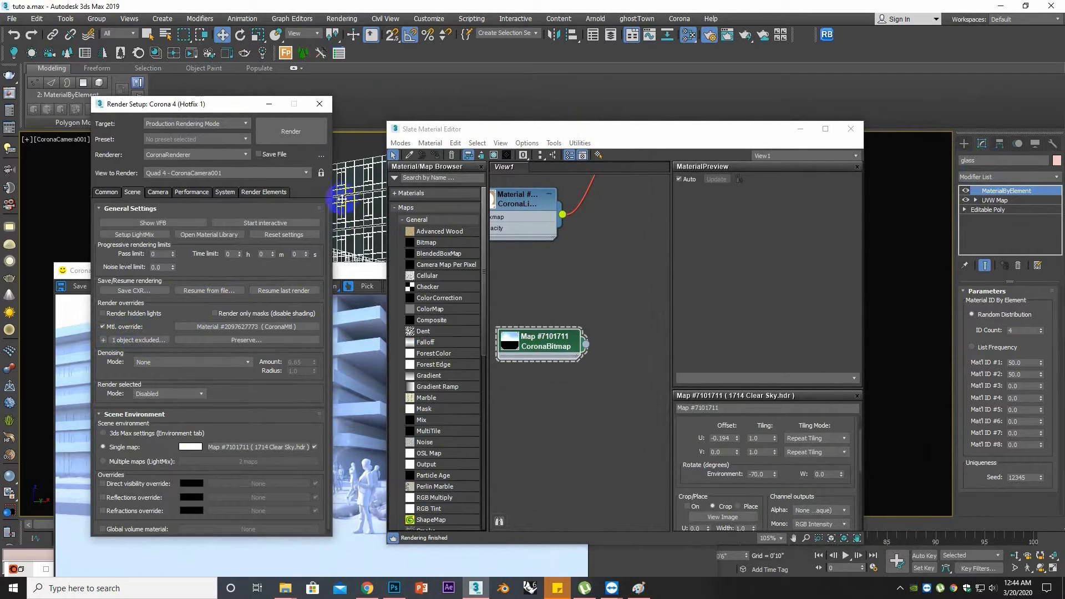
left_click(138, 340)
left_click(550, 223)
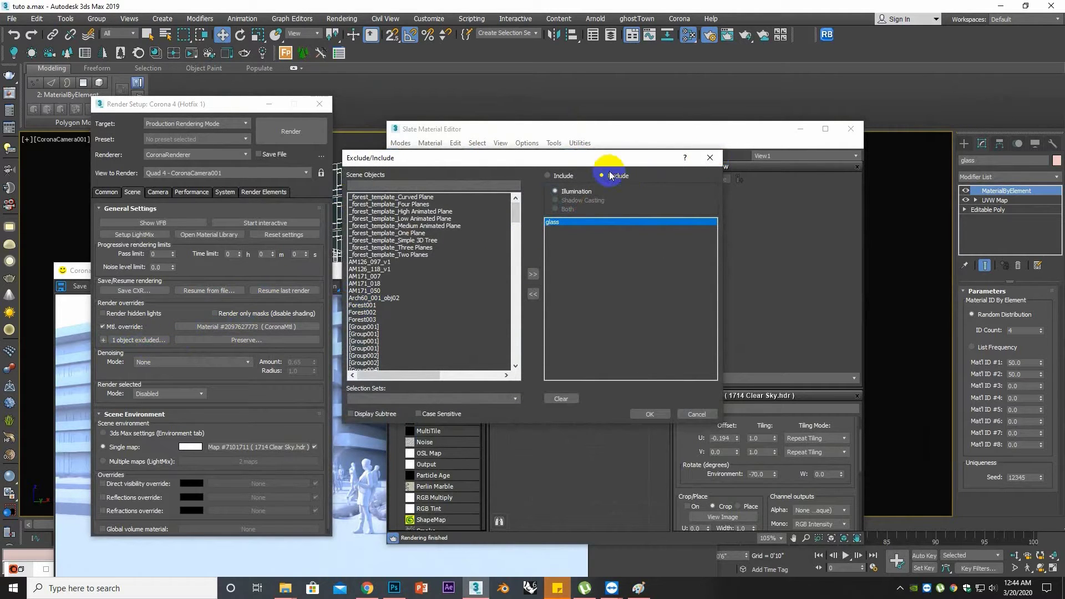
left_click(710, 159)
left_click(319, 105)
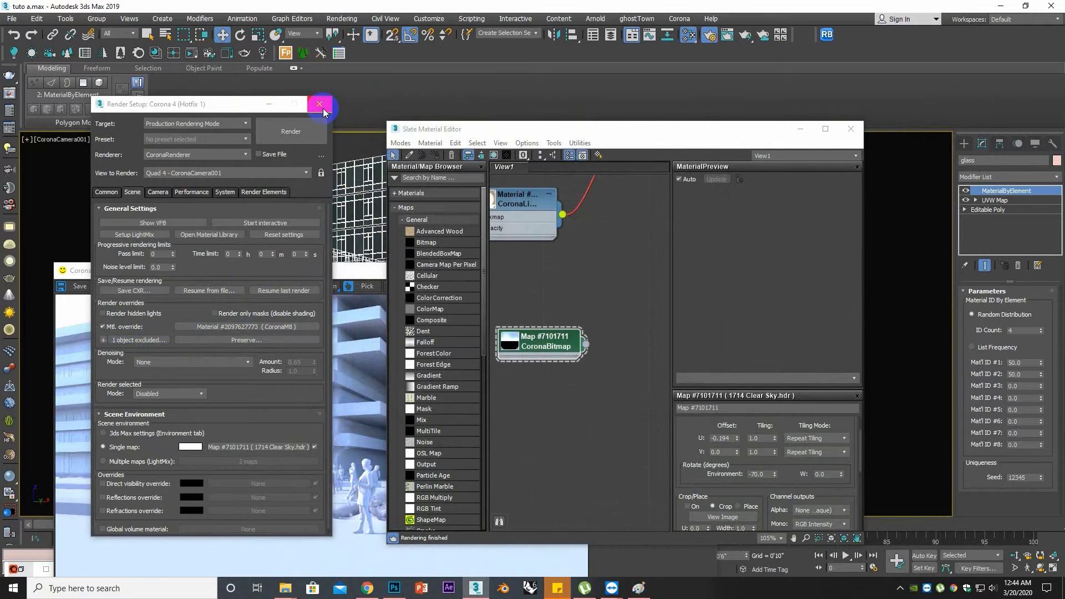
Step: Try an interactive render with the glass object still isolated, and stop it
left_click_drag(320, 275, 352, 163)
left_click(729, 177)
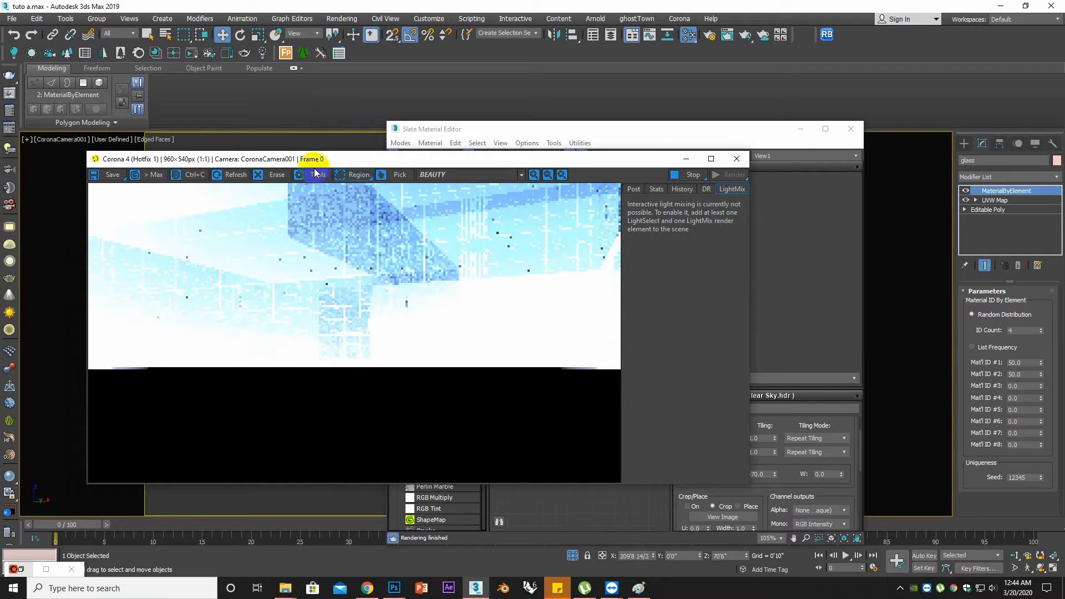
left_click(688, 174)
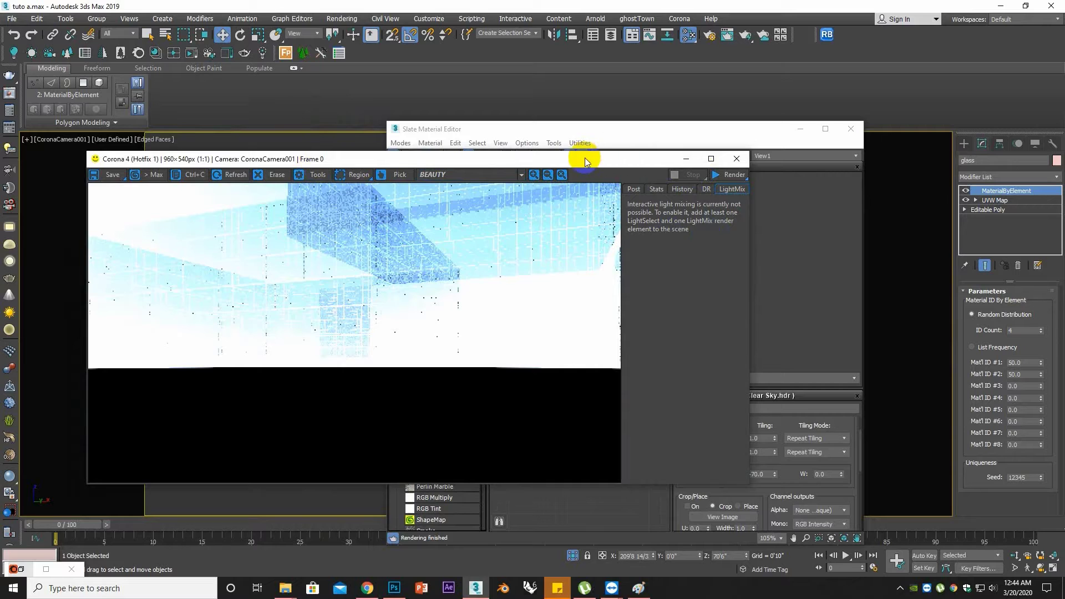
Step: Move the frame buffer clear of the viewport and end the isolation of the glass object
left_click_drag(584, 158, 794, 190)
right_click(347, 190)
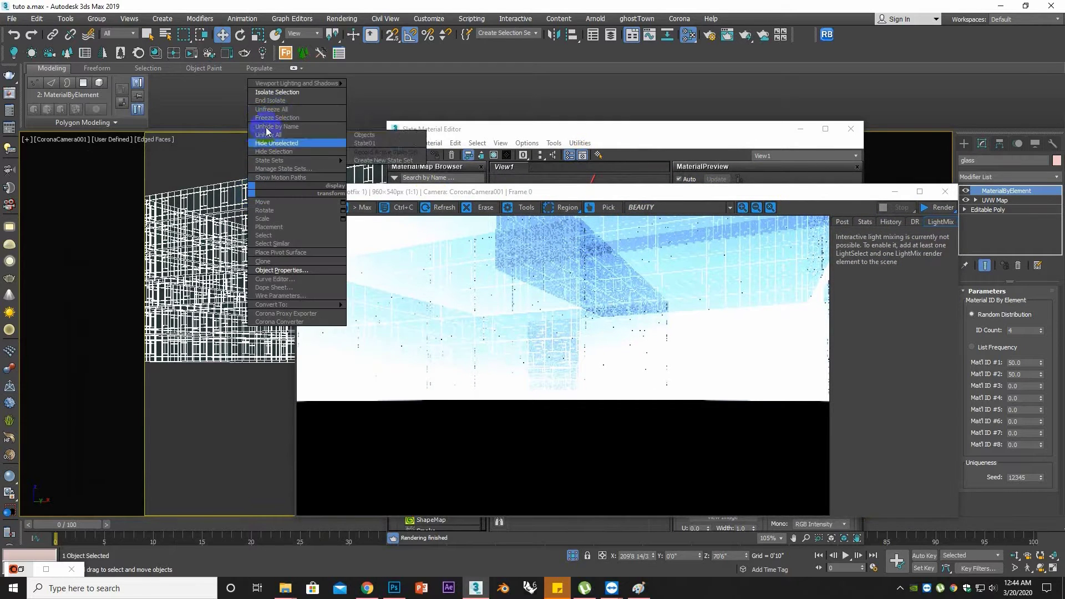
left_click(272, 100)
Step: Render the full CoronaCamera001 view with the glass excluded from the override, stop it and reposition the frame buffer
left_click_drag(550, 194, 348, 155)
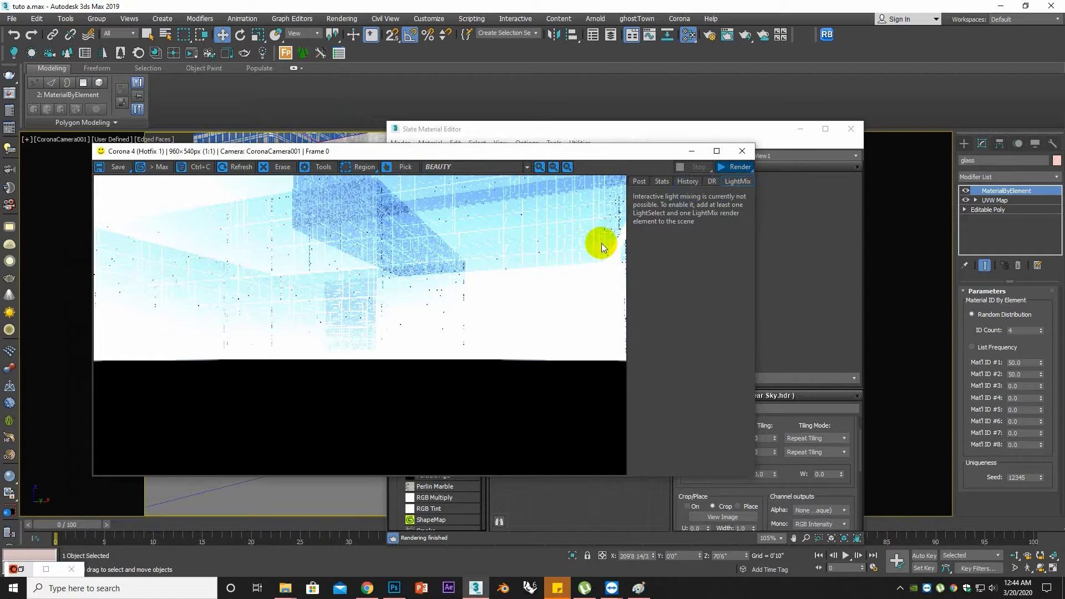
key("shift+q")
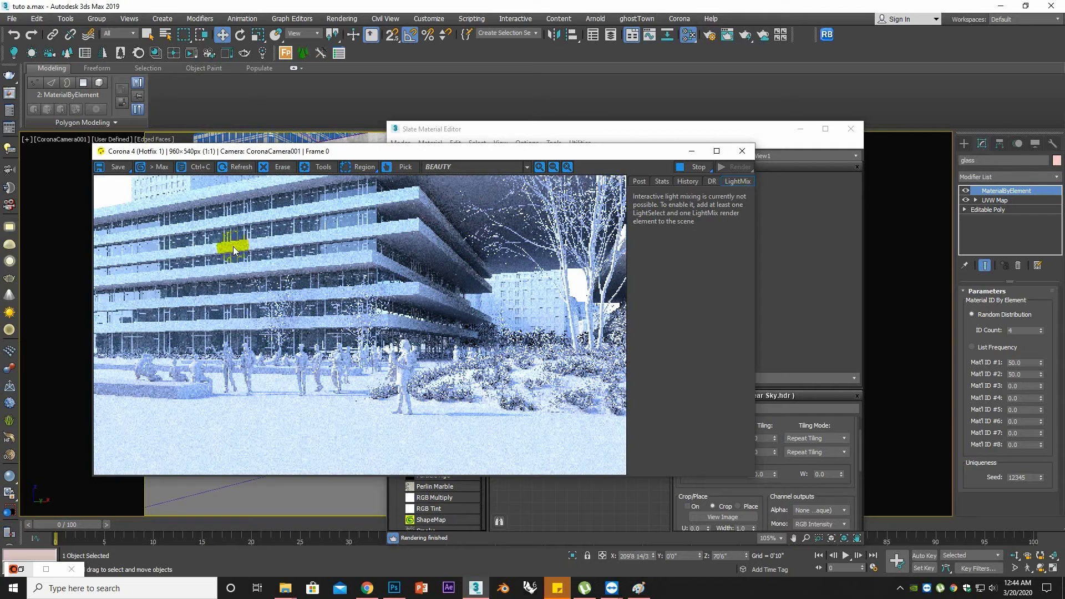
left_click(719, 175)
left_click(698, 168)
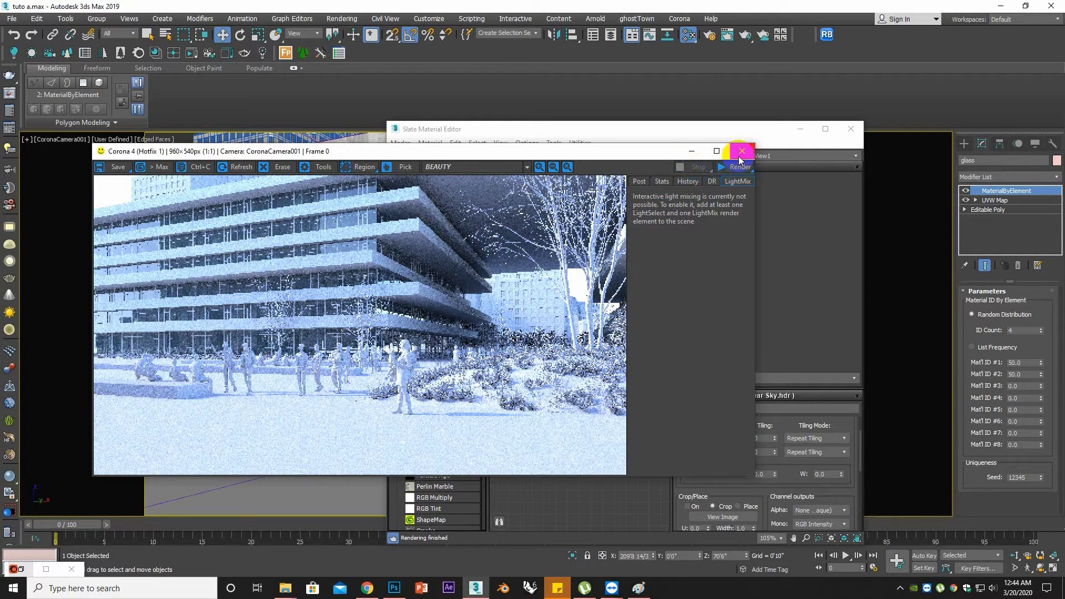
left_click_drag(701, 148, 593, 206)
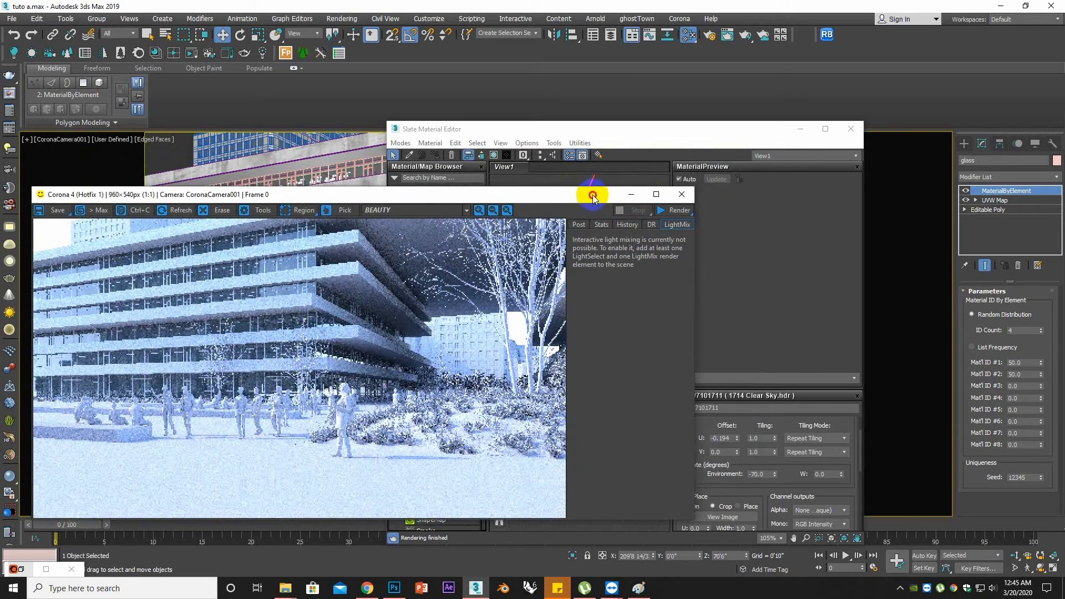
Step: Generate the Corona Interactive LightMix layers separated by instanced lights and start an interactive render of the camera view
left_click(261, 54)
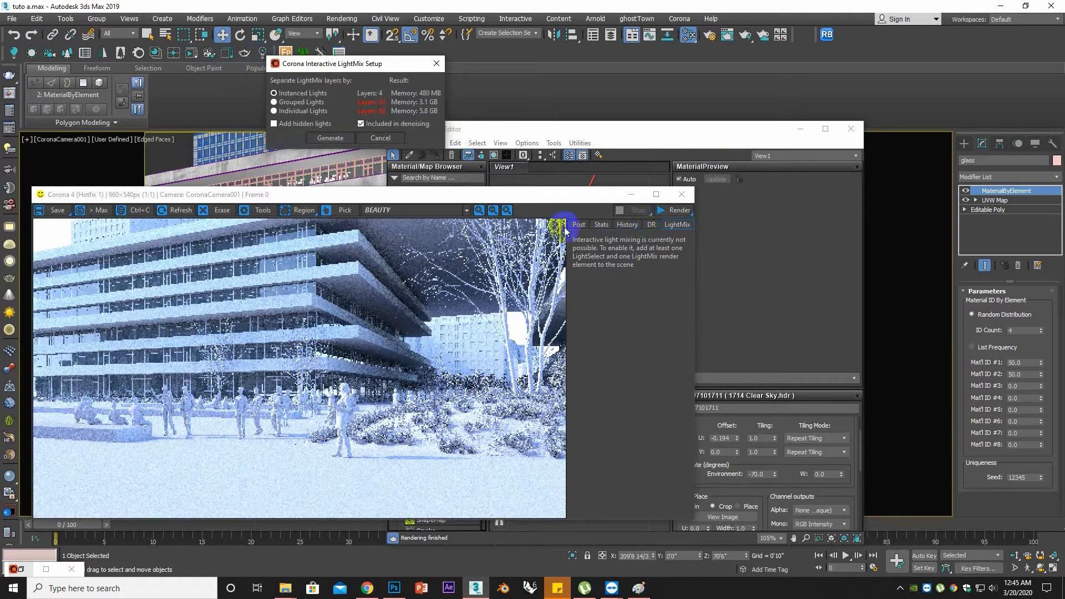
left_click(331, 139)
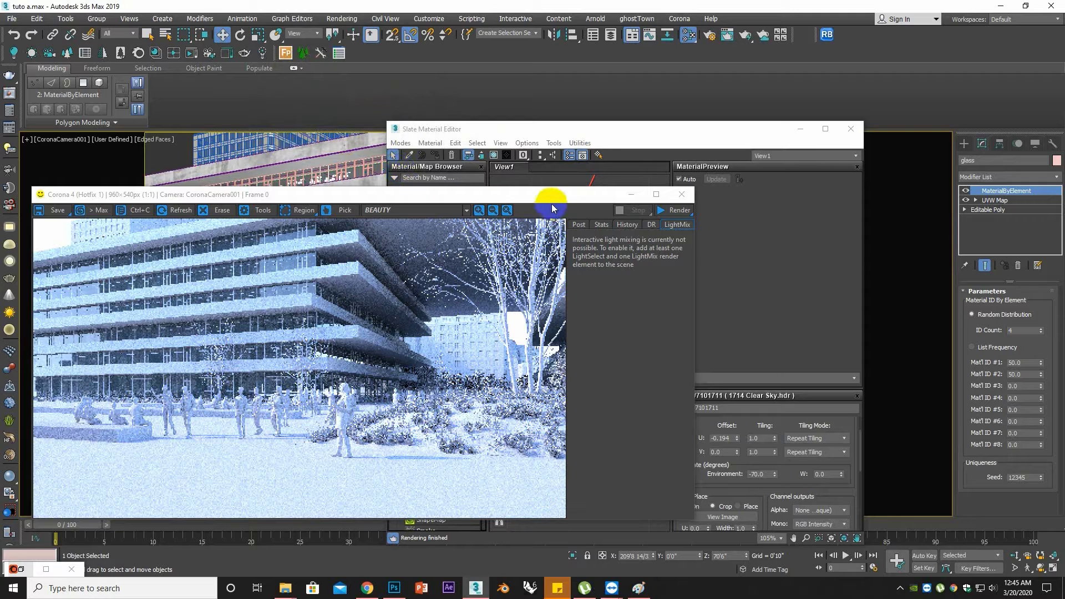
left_click_drag(467, 194, 556, 146)
left_click(763, 164)
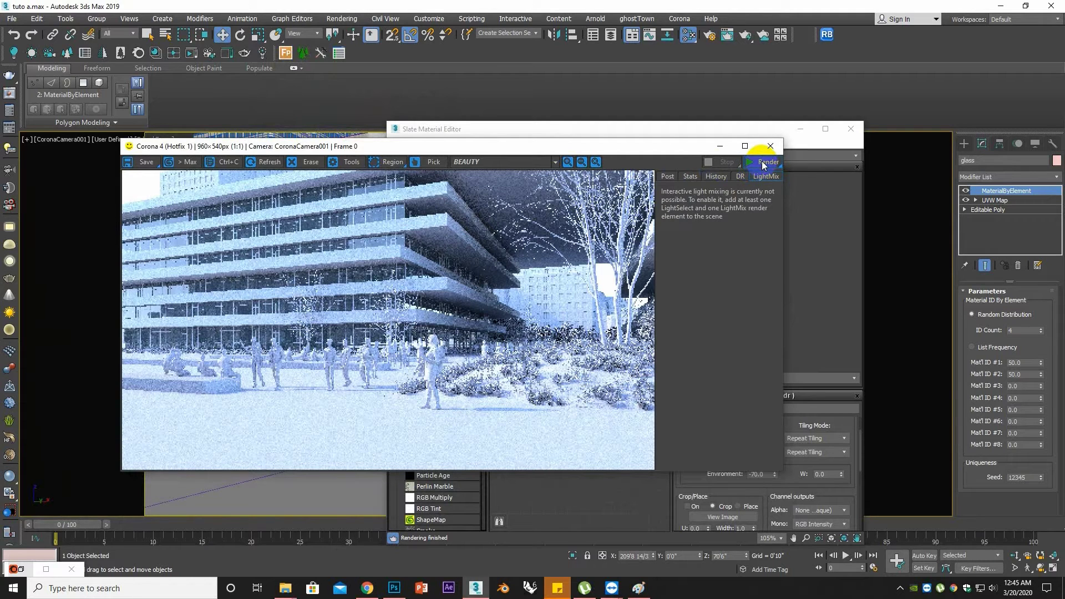
left_click_drag(762, 164, 763, 176)
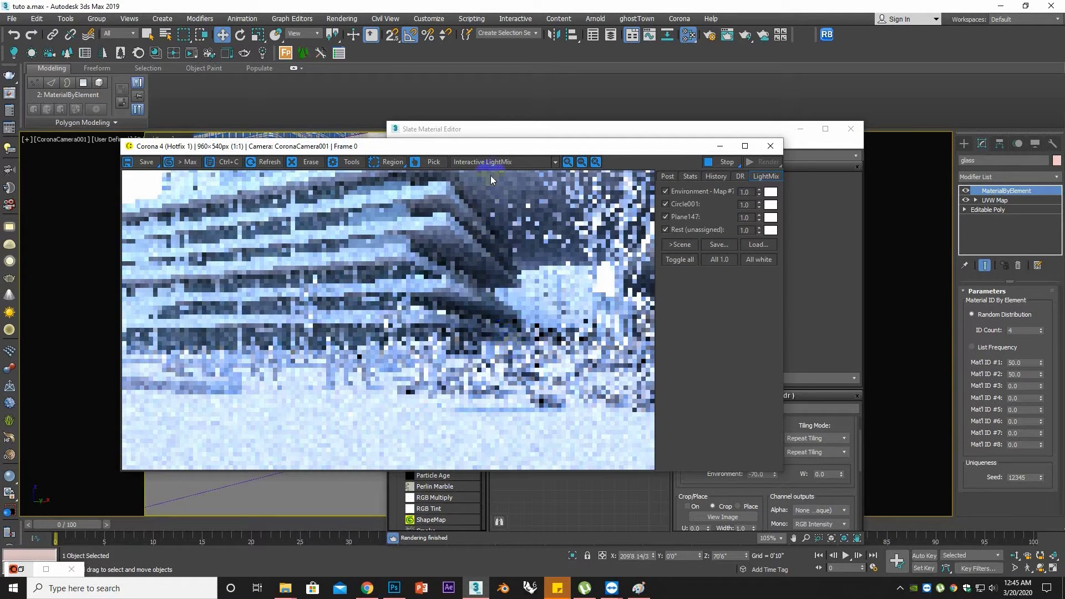
left_click_drag(500, 149, 668, 157)
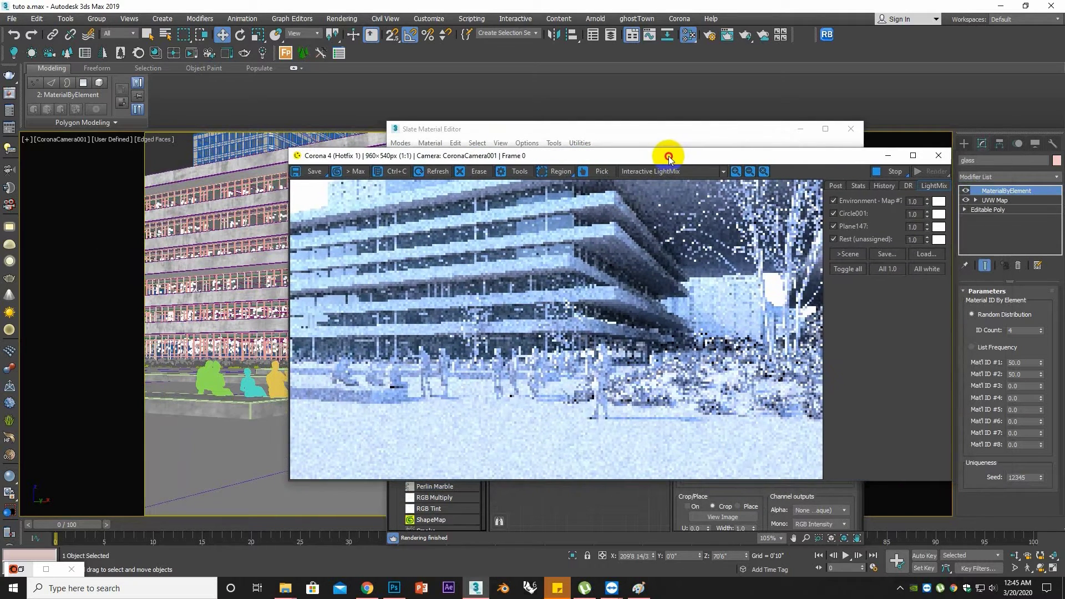
Step: Try LightMix intensities of 20 for the Plane147 and Circle001 layers and inspect the building in the render
left_click(916, 226)
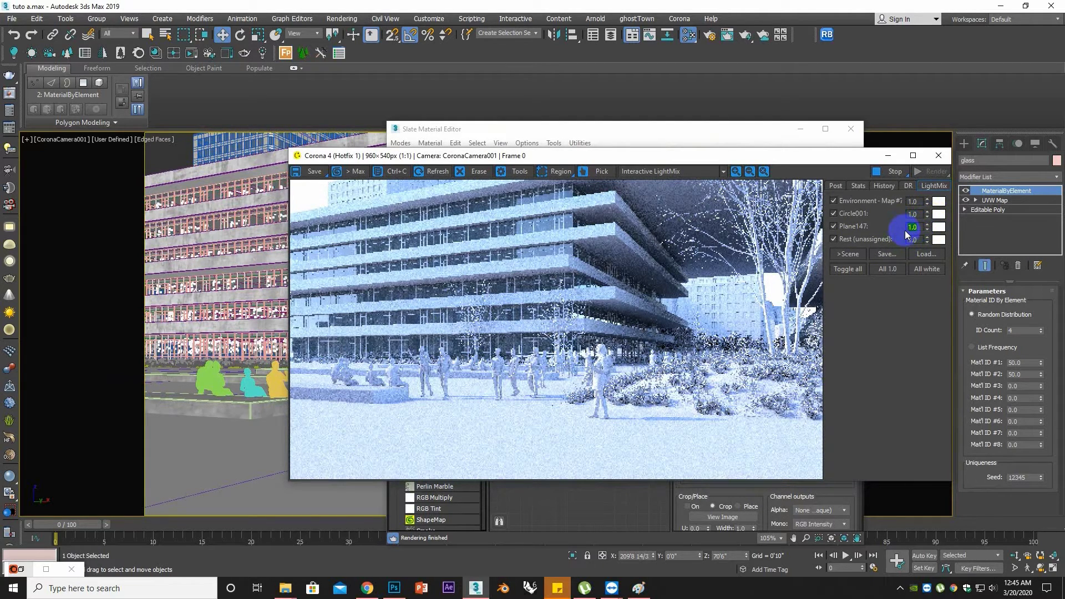
type("20")
key("Return")
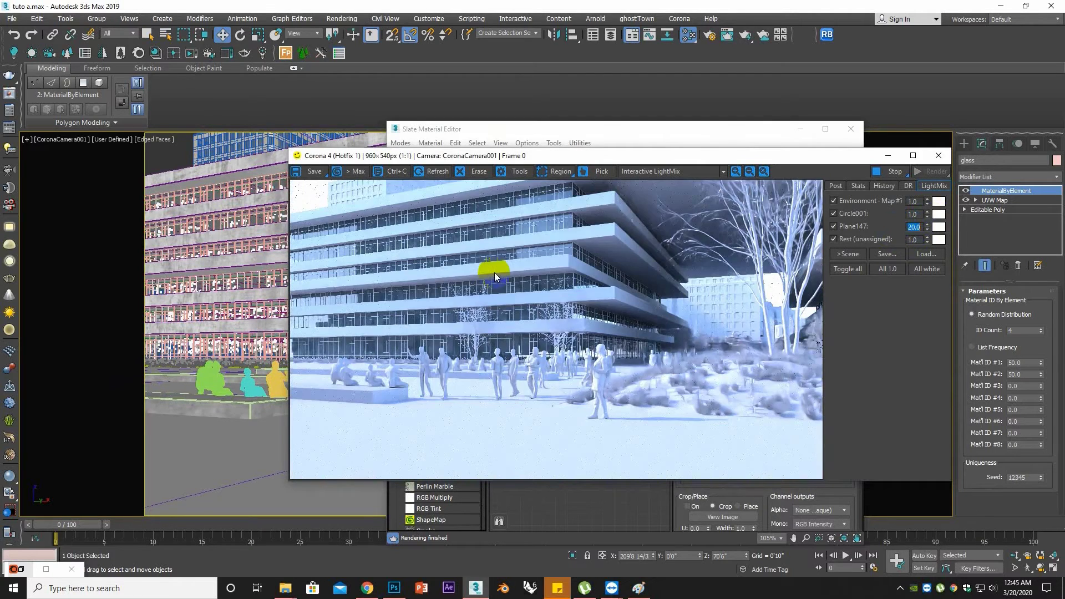
double_click(913, 213)
type("2")
key("Return")
left_click_drag(520, 245, 456, 236)
scroll(482, 235, "up", 1)
scroll(481, 235, "down", 1)
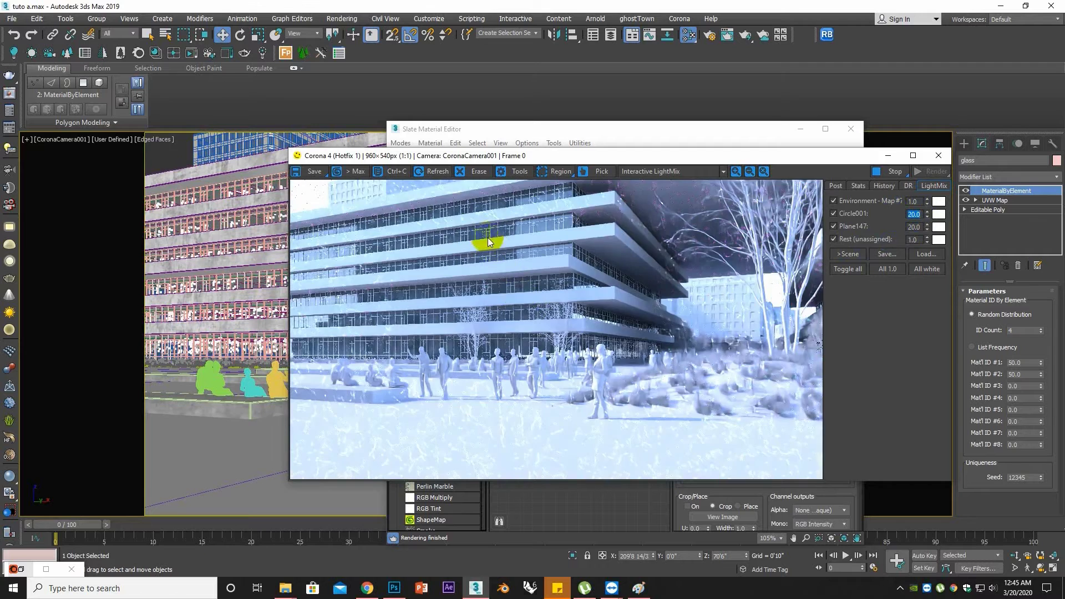
scroll(521, 294, "up", 1)
mouse_move(508, 291)
left_mouse_down()
mouse_move(508, 271)
mouse_move(527, 290)
left_mouse_up()
scroll(527, 291, "down", 1)
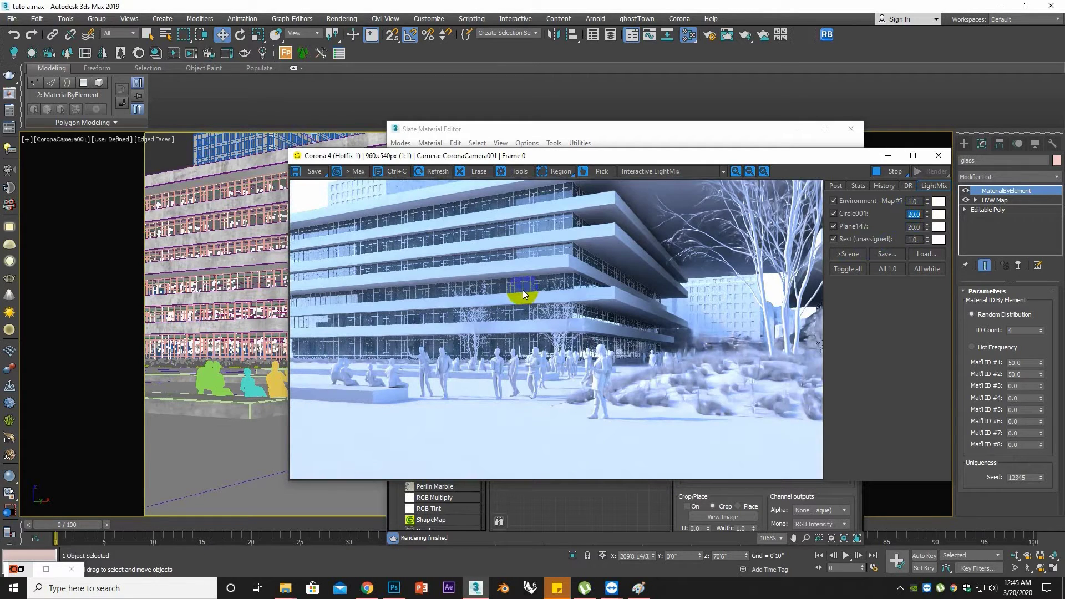
Step: Try another intensity for the Rest (unassigned) LightMix layer, toggle the layer, and restore its intensity to 1
left_click(914, 239)
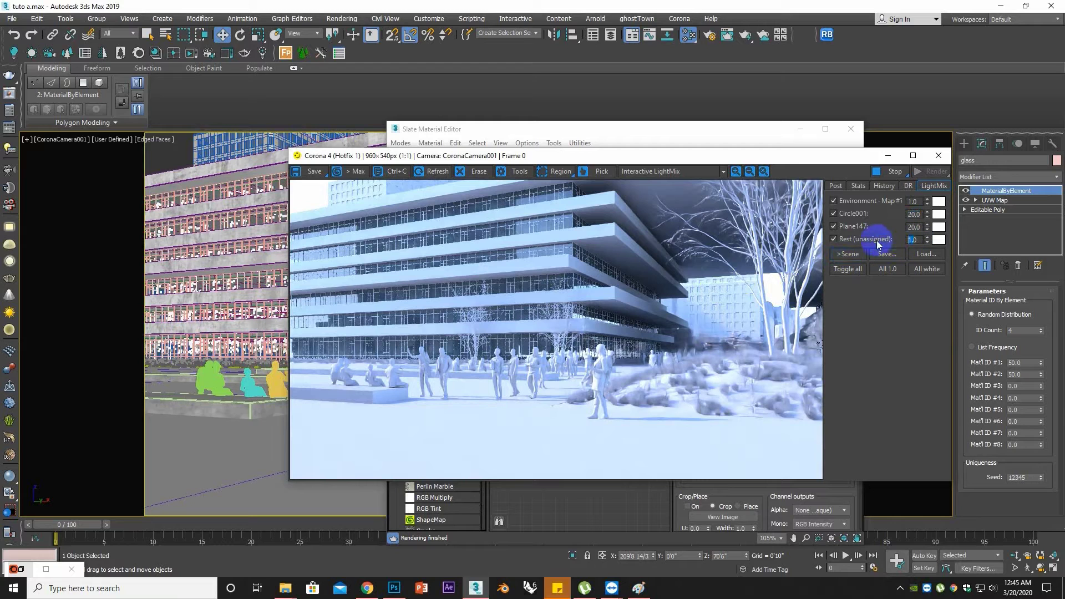
key("Return")
type("00")
key("Return")
left_click(834, 239)
left_click(853, 244)
type("1")
key("Return")
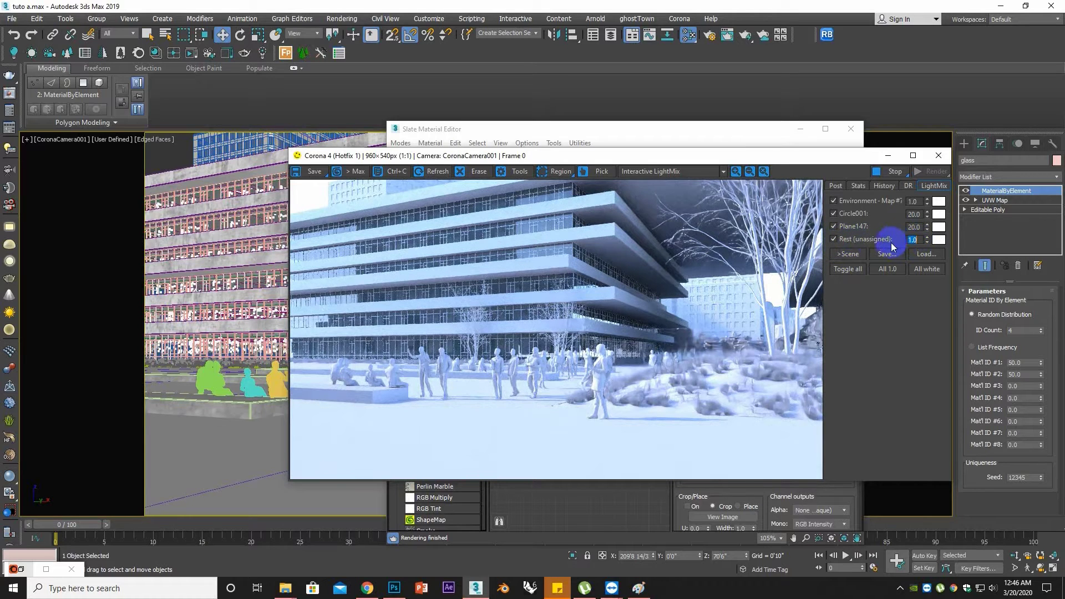
Step: Set the LightMix intensities of Plane147 and Circle001 back to 1
left_click(915, 226)
type("1")
key("Return")
left_click(908, 214)
type("1")
key("Return")
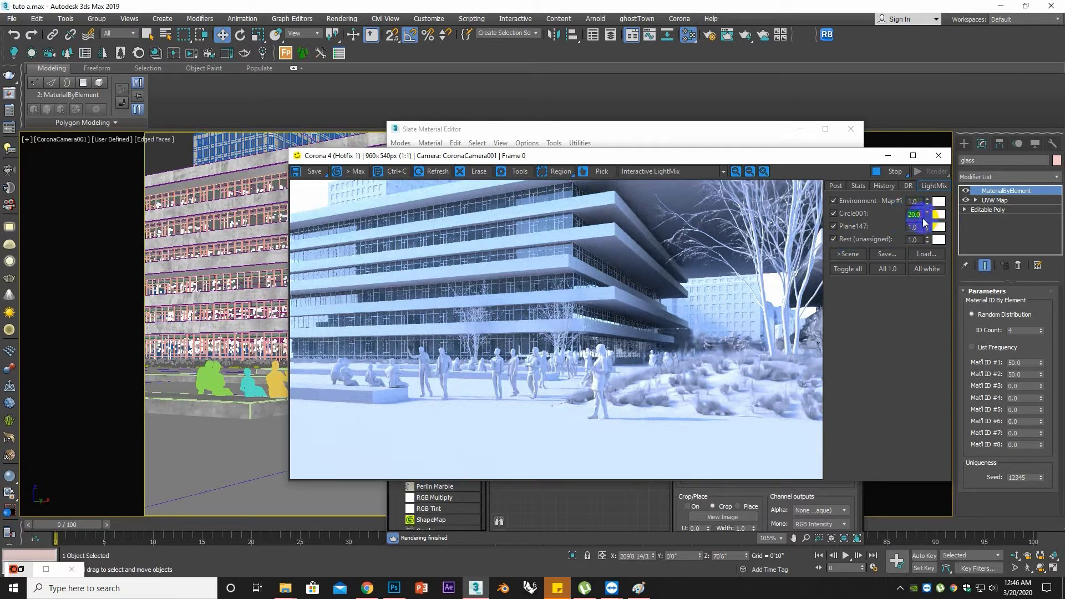
Step: Stop the render, turn off the material override in the Render Setup and close the dialog
left_click_drag(656, 151, 574, 154)
left_click(820, 177)
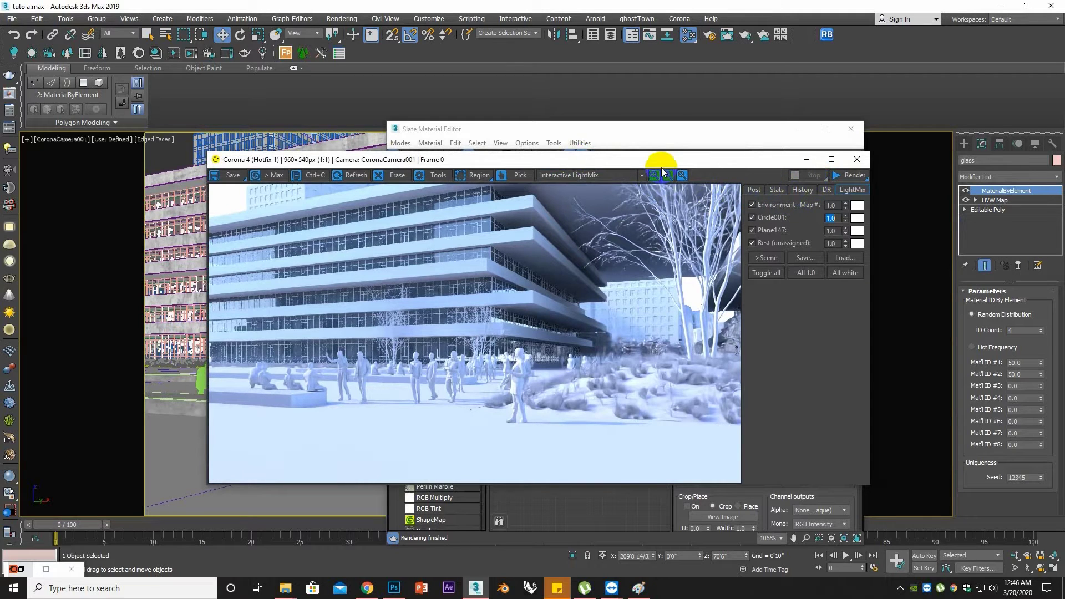
left_click(342, 19)
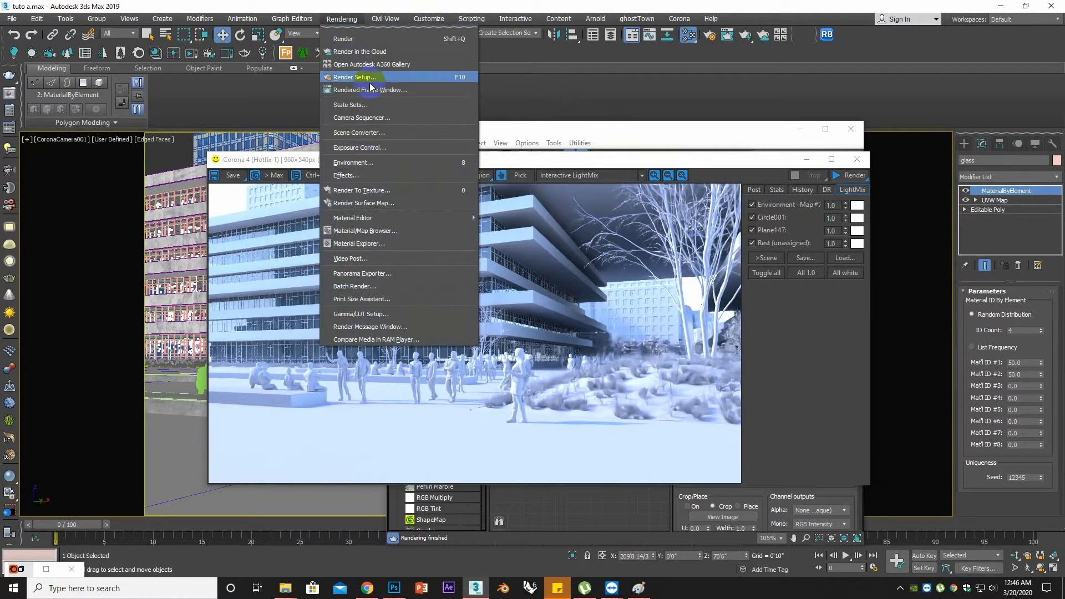
left_click(364, 81)
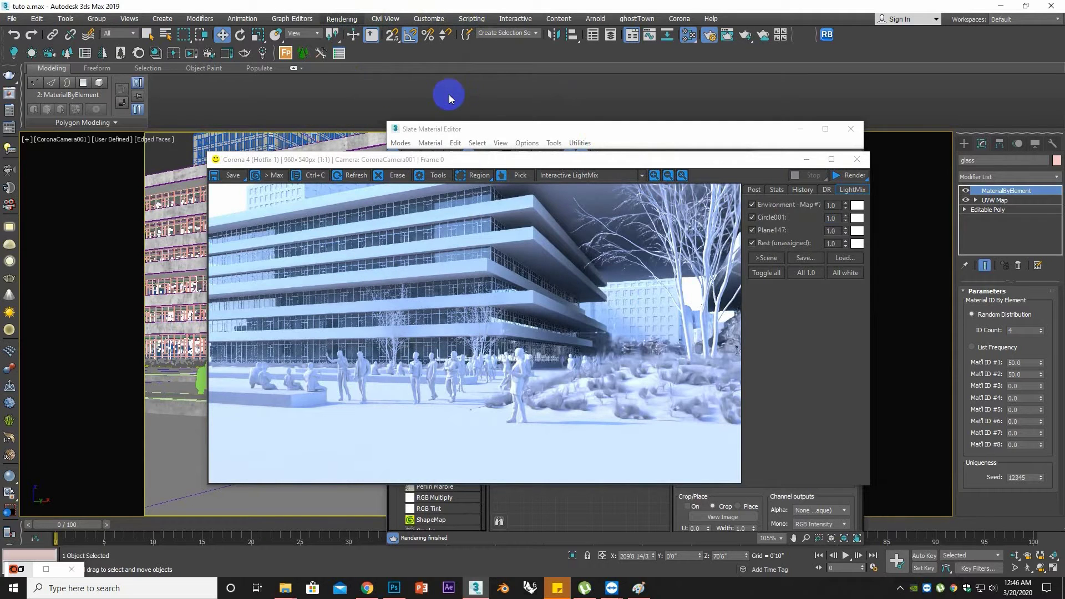
left_click(123, 326)
left_click(109, 327)
left_click(102, 326)
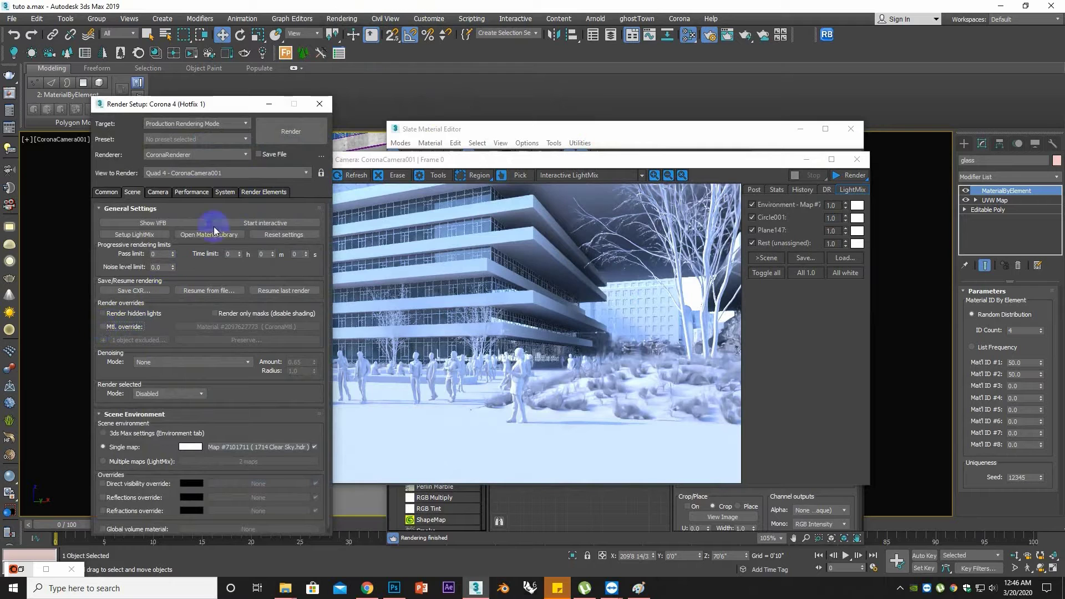
left_click(314, 106)
Step: Start an interactive render with the original scene materials and move the frame buffer aside
left_click(847, 179)
left_click(849, 189)
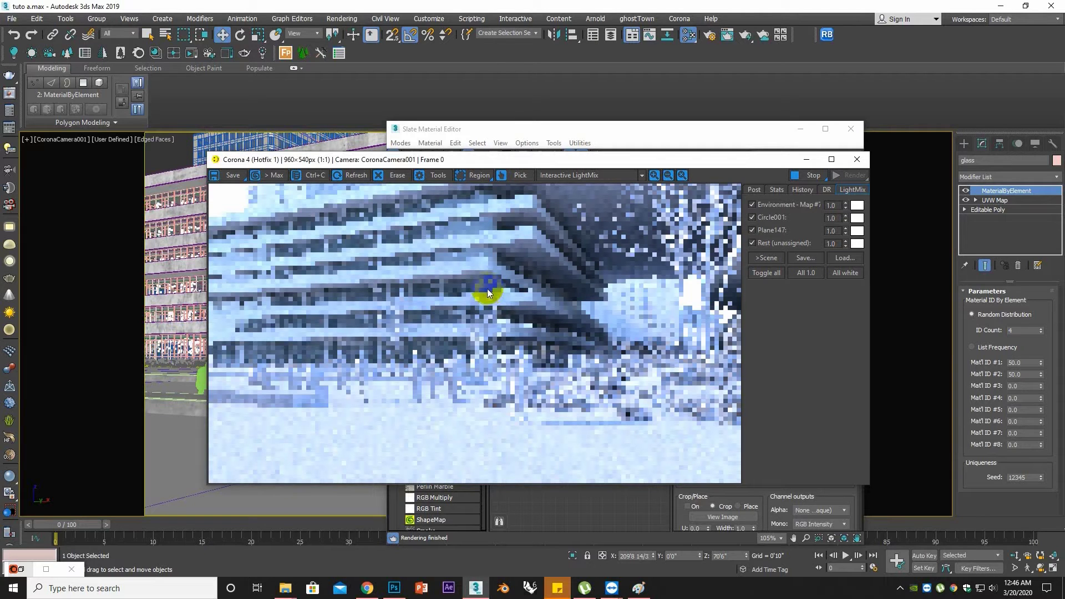
left_click(681, 161)
left_click_drag(681, 161, 602, 165)
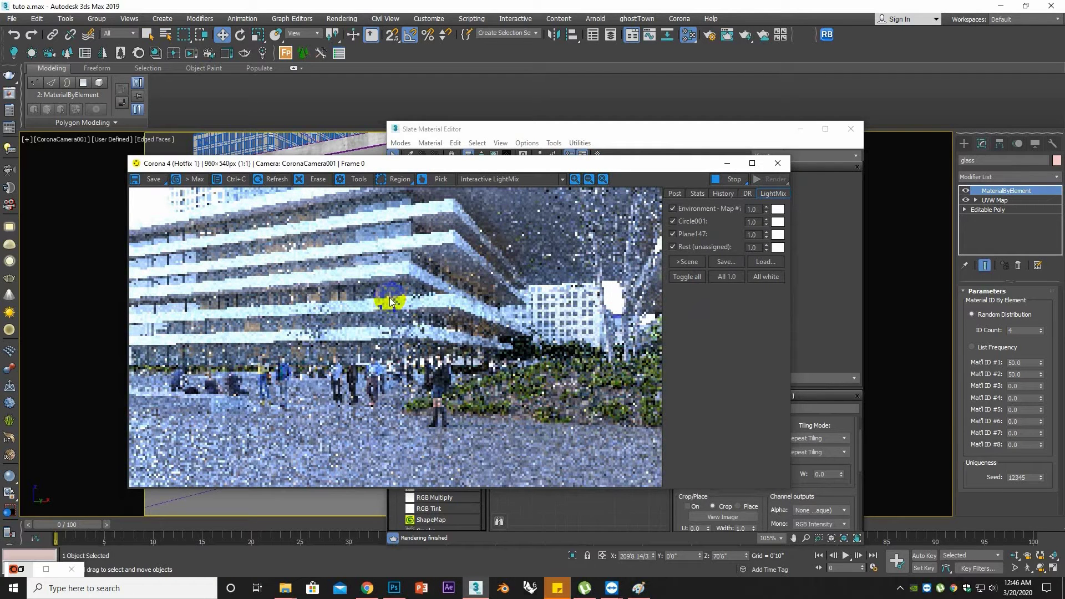
Step: Try the Circle001 LightMix layer at 20, and set its intensity to 0.5
left_click(758, 223)
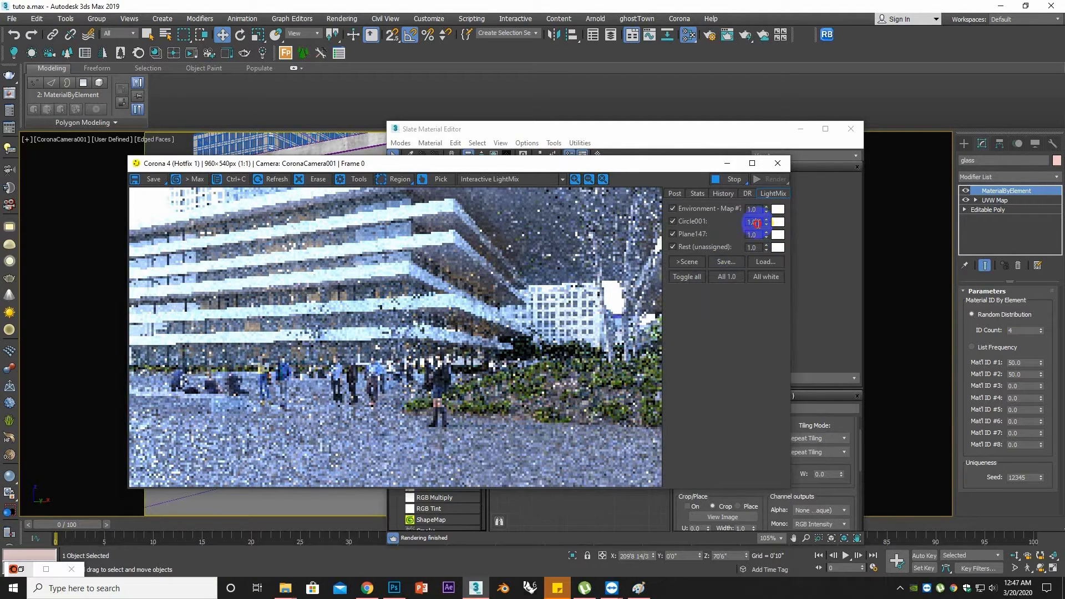
type("20")
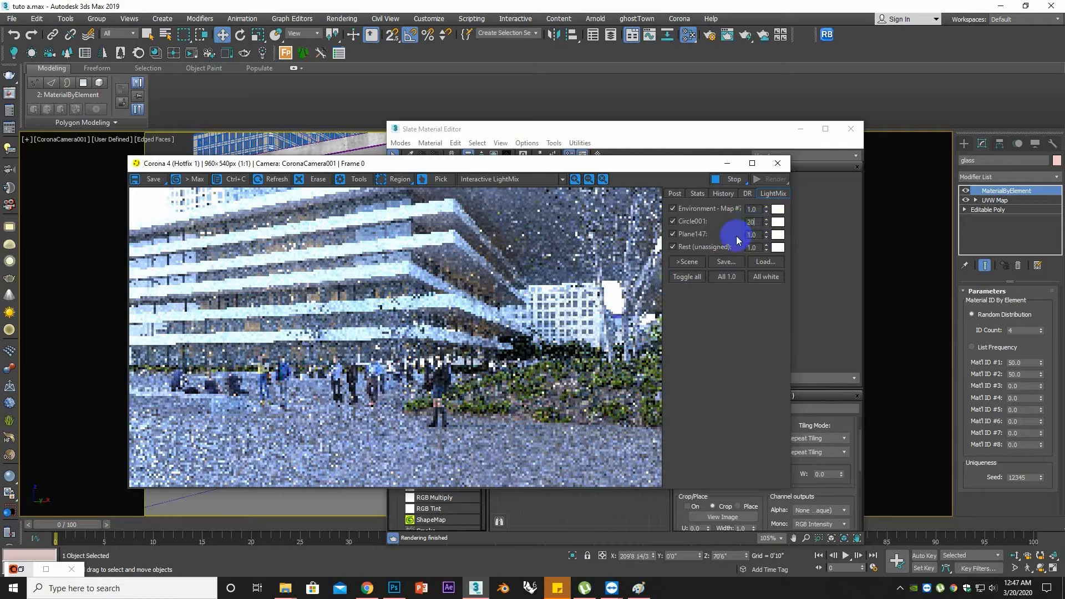
key("Return")
type(".5")
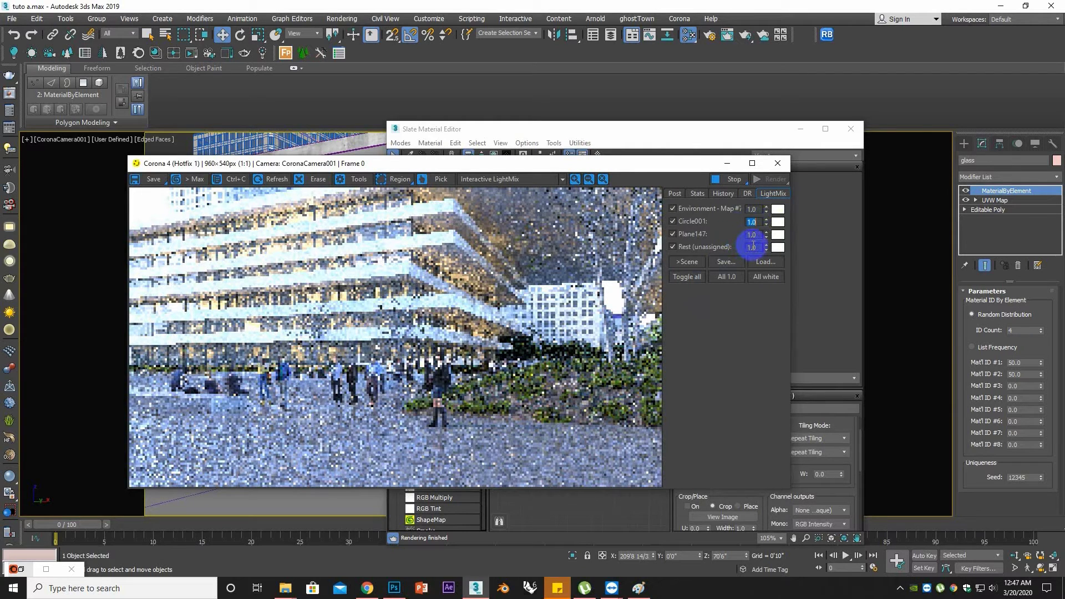
key("Tab")
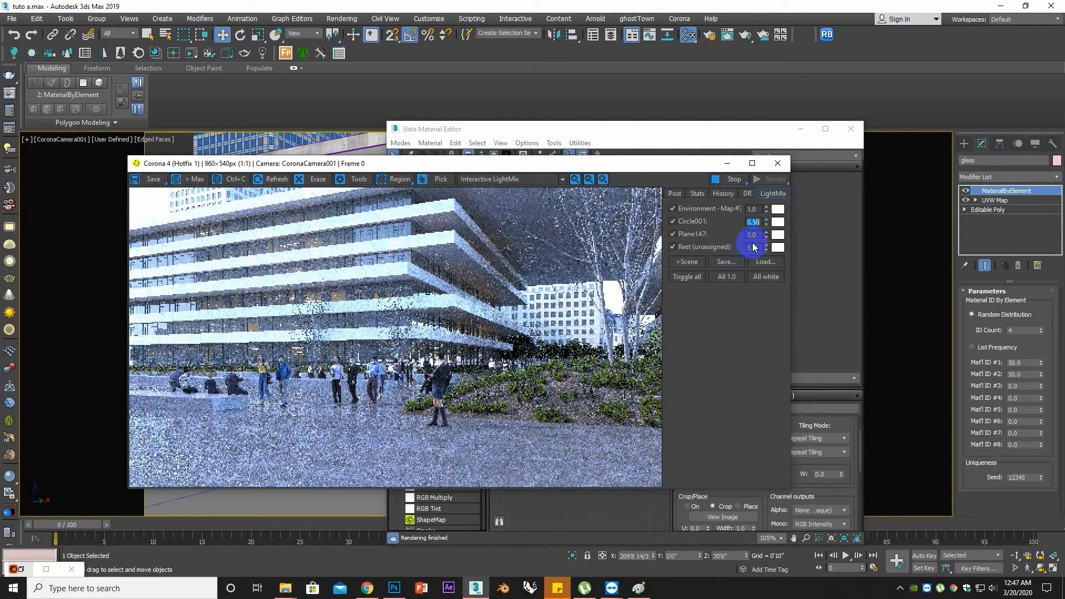
Step: Set the Plane147 LightMix intensity to 0.5
left_click(678, 234)
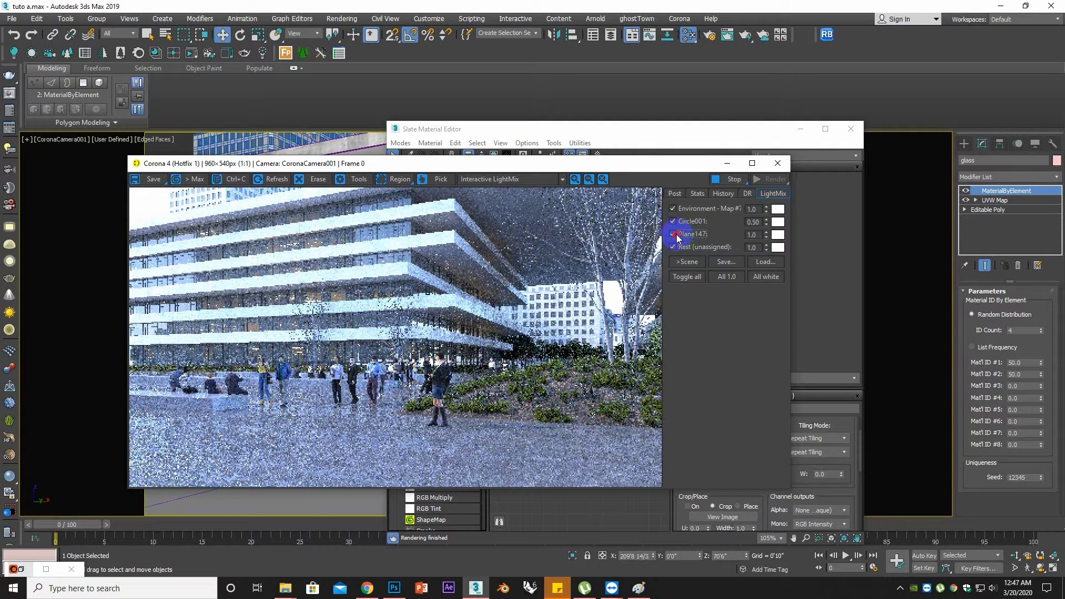
type(".5")
key("Return")
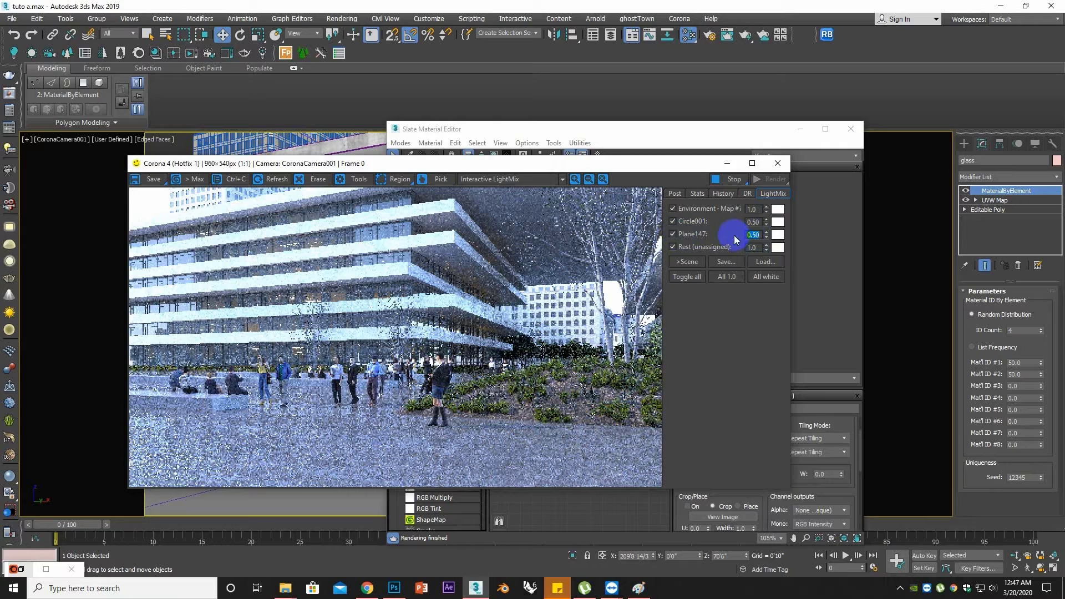
Step: Toggle LightMix layers, including Rest (unassigned) and Environment, off and on to compare their contribution to the image
left_click(674, 237)
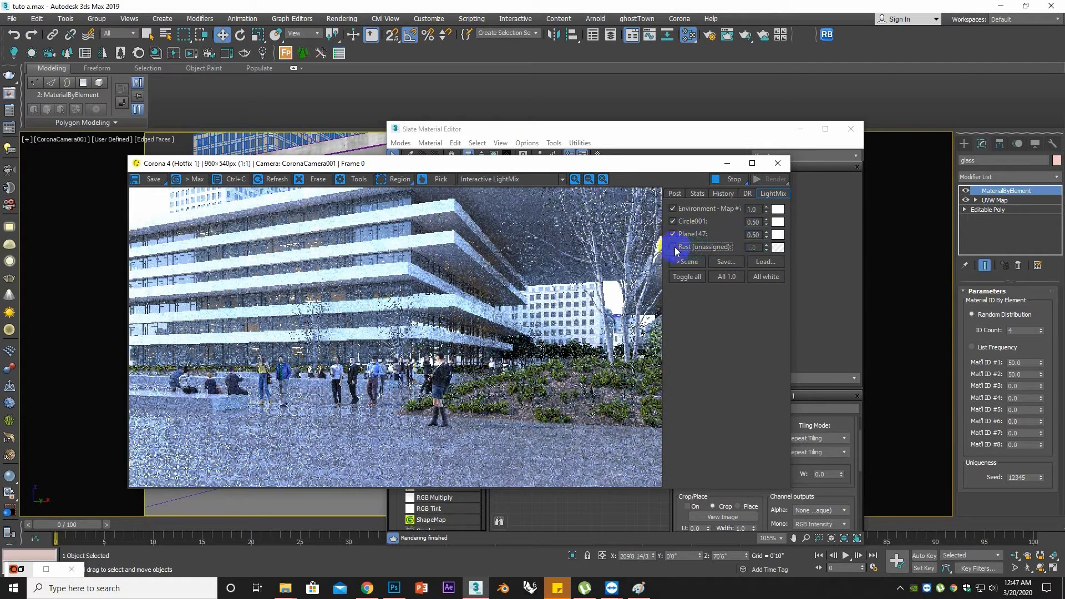
left_click(674, 234)
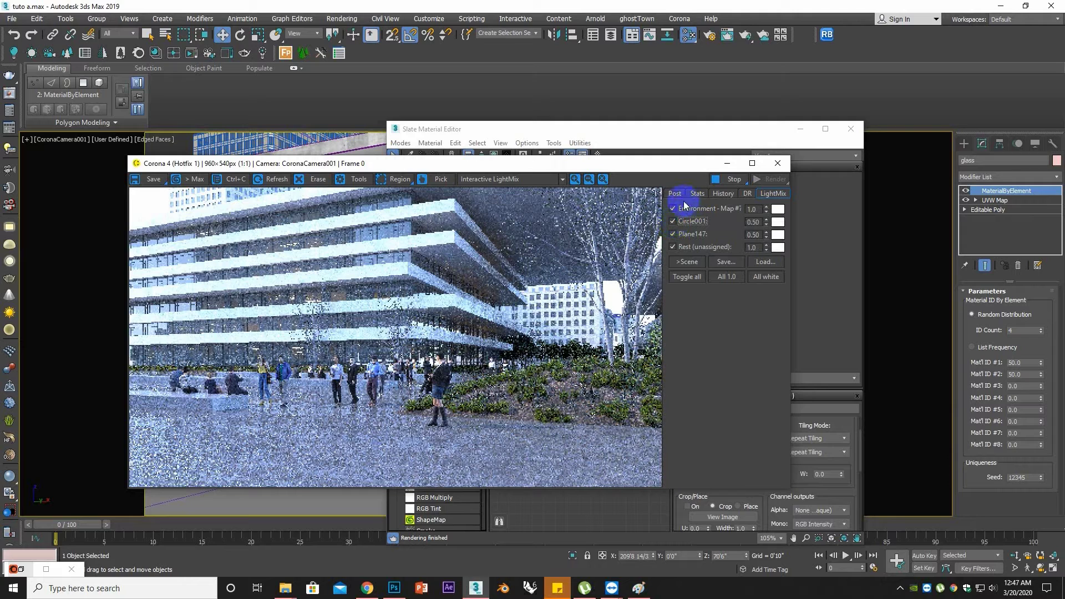
left_click(673, 209)
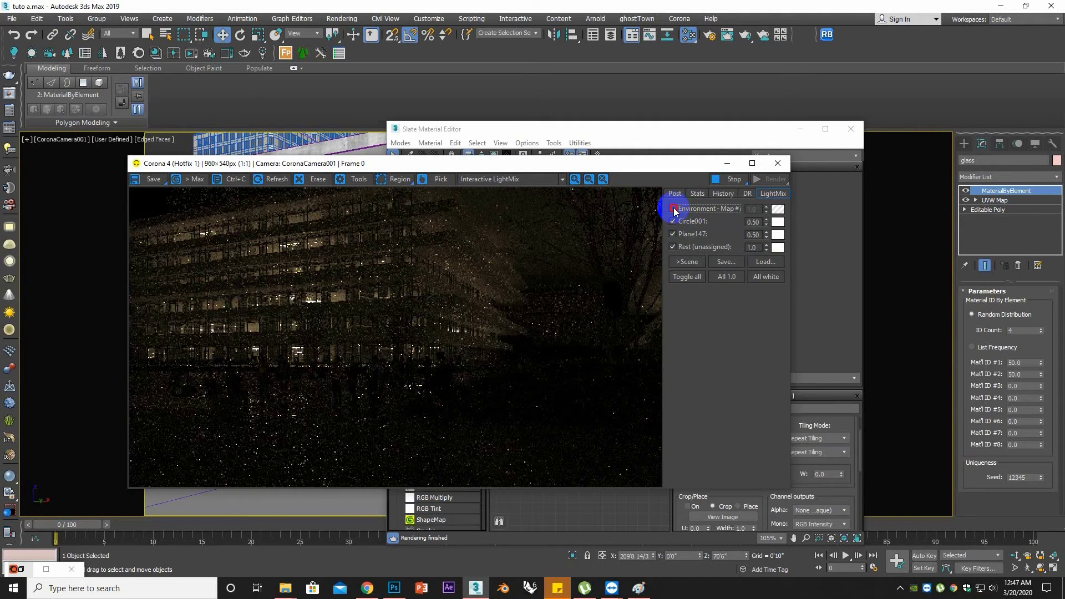
left_click(674, 209)
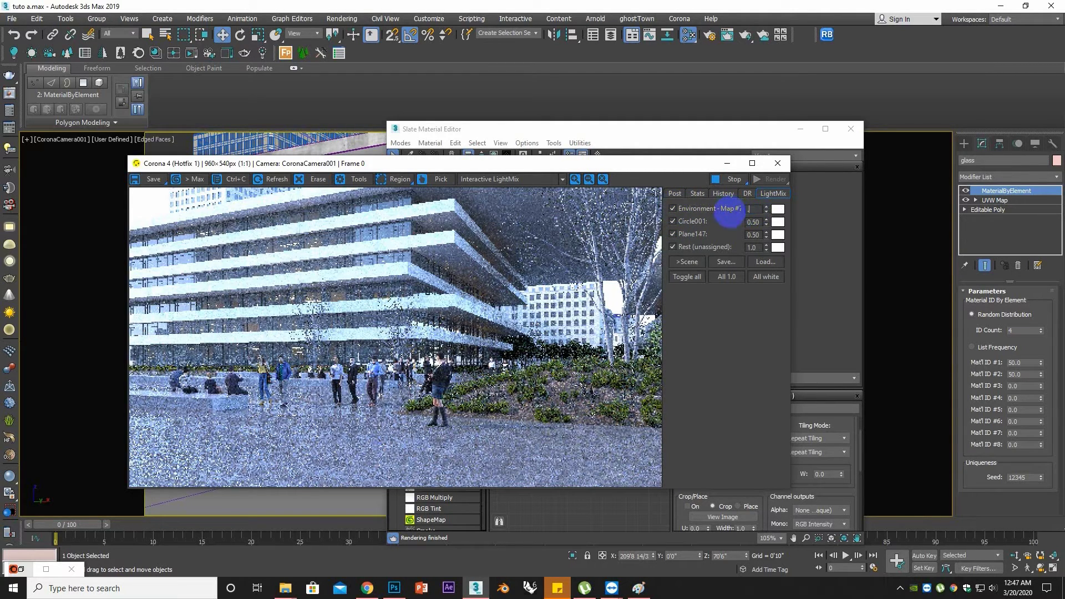
Step: Try the Environment LightMix layer at 0.8 and 2, and set its intensity to 1.5
type("0.8")
key("Return")
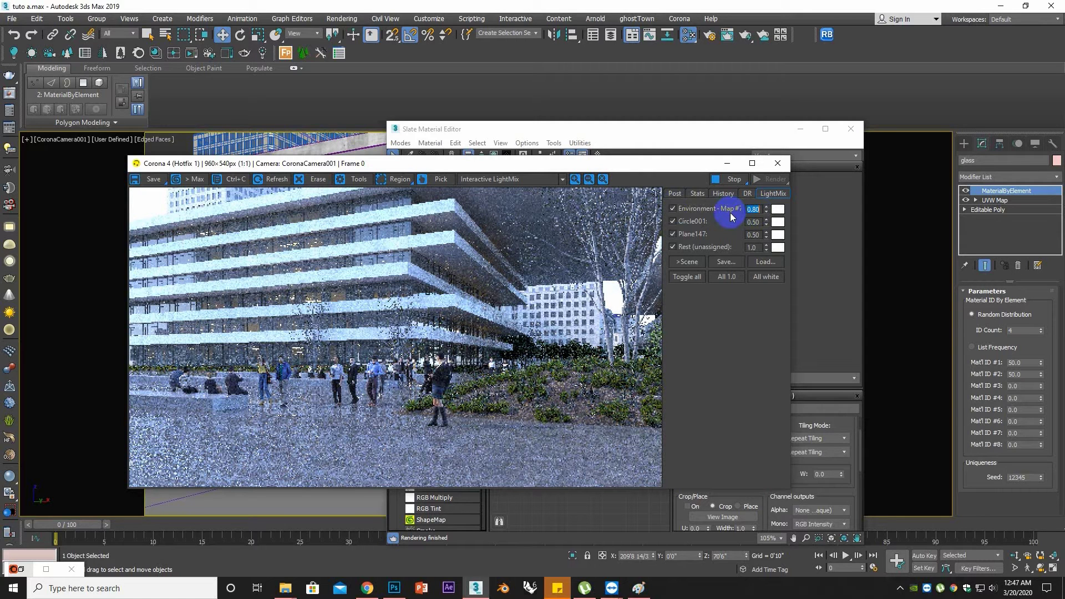
type("2")
key("Return")
type("1.5")
key("Return")
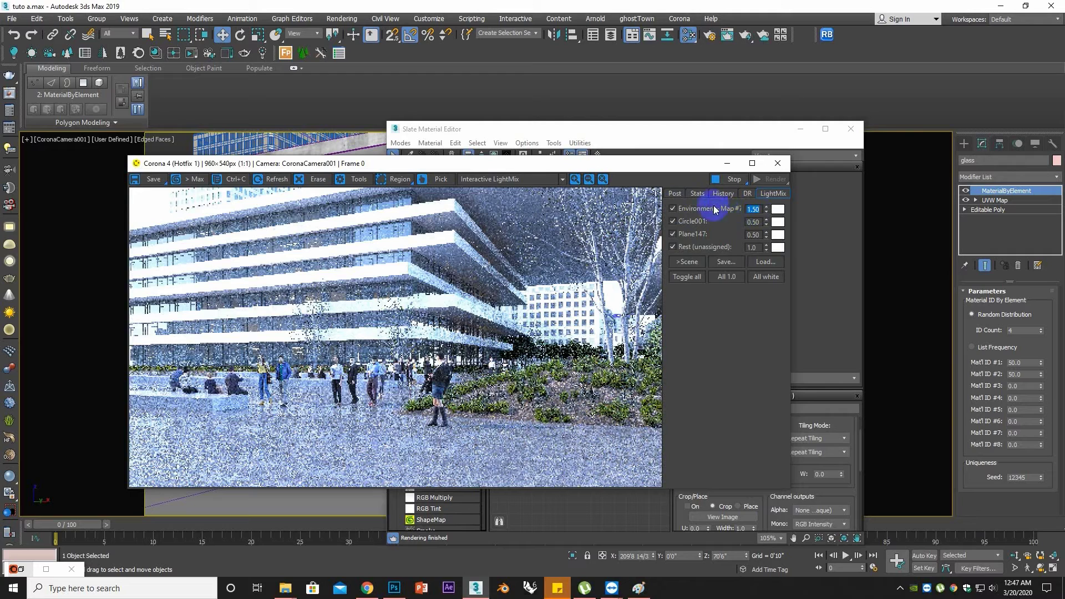
Step: Try Filmic highlights of 0.5 and 1 in the tone mapping, reset it to 0 and return to the LightMix settings
left_click(675, 193)
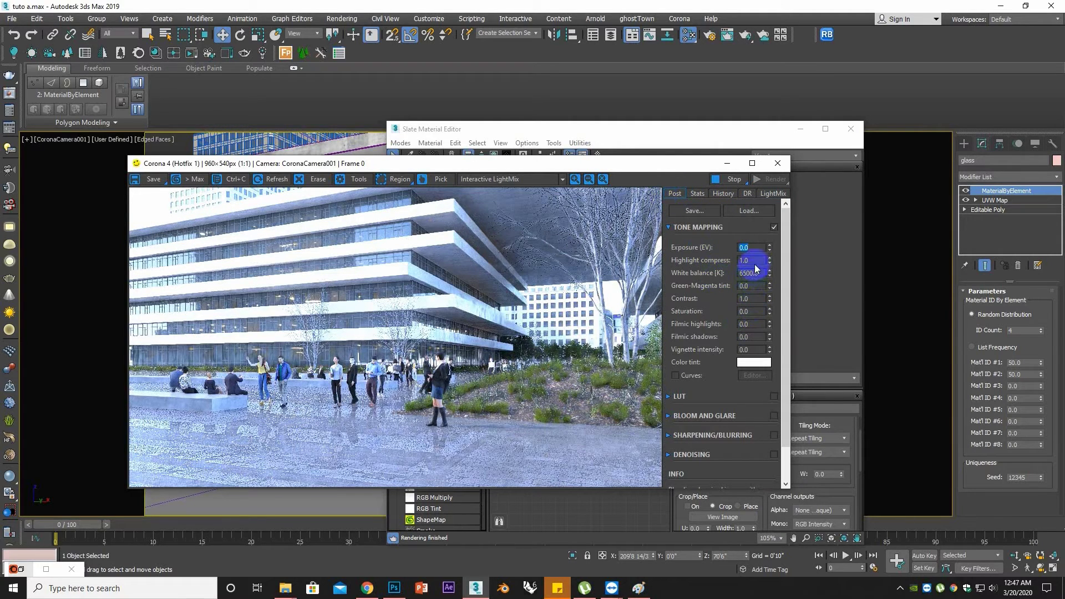
left_click(746, 325)
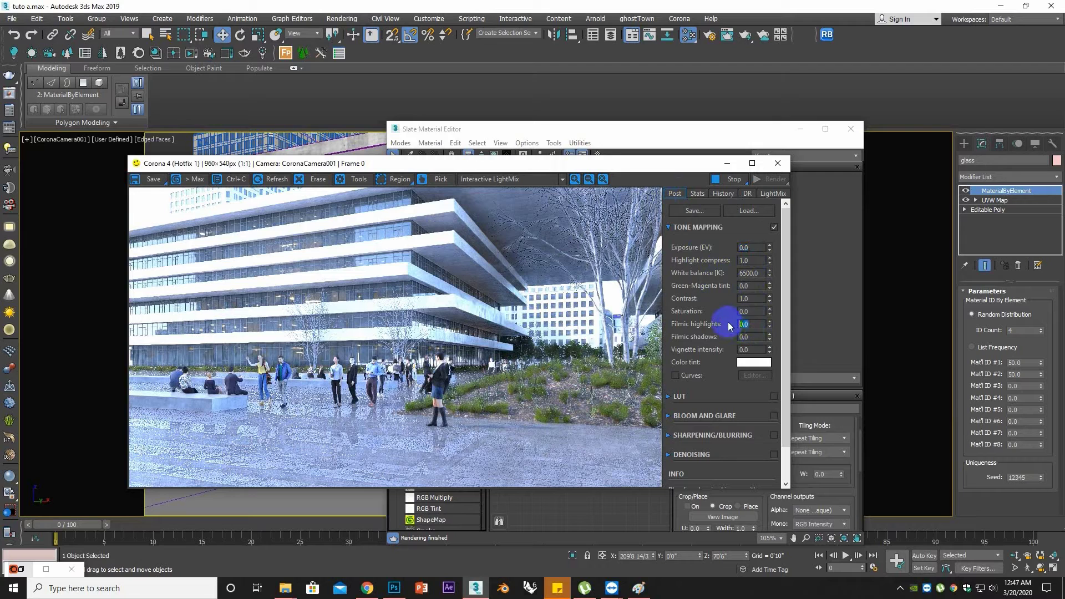
type(".5")
type("1")
key("Return")
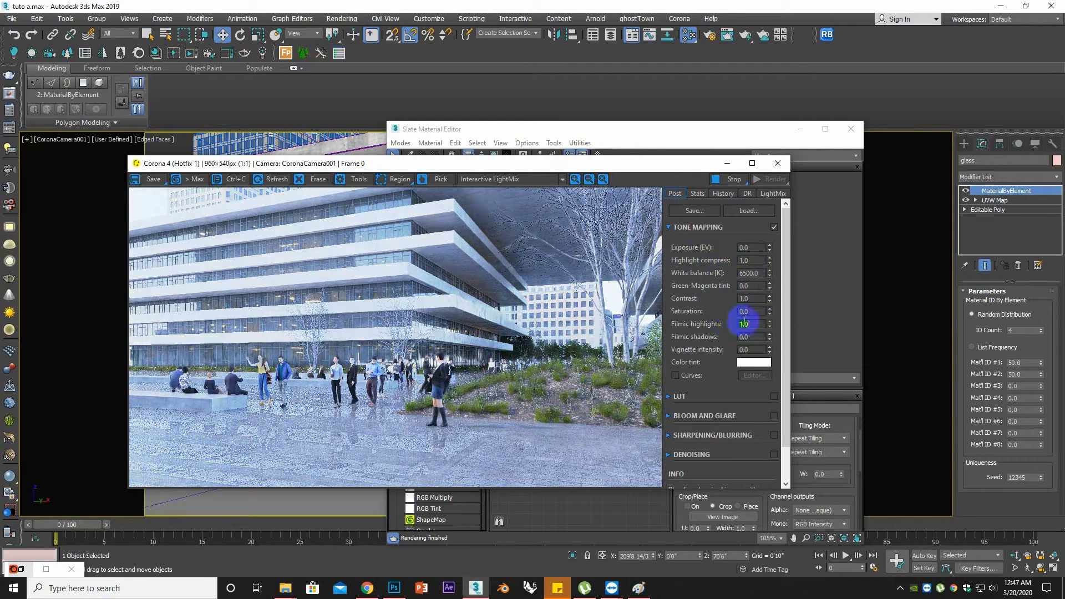
type("0")
key("Return")
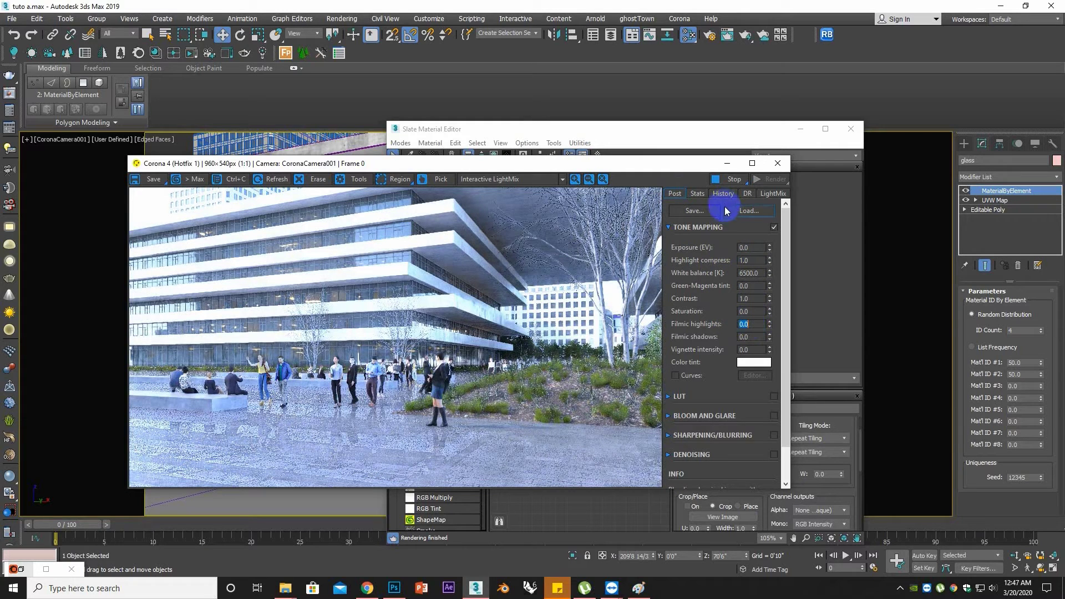
left_click(771, 193)
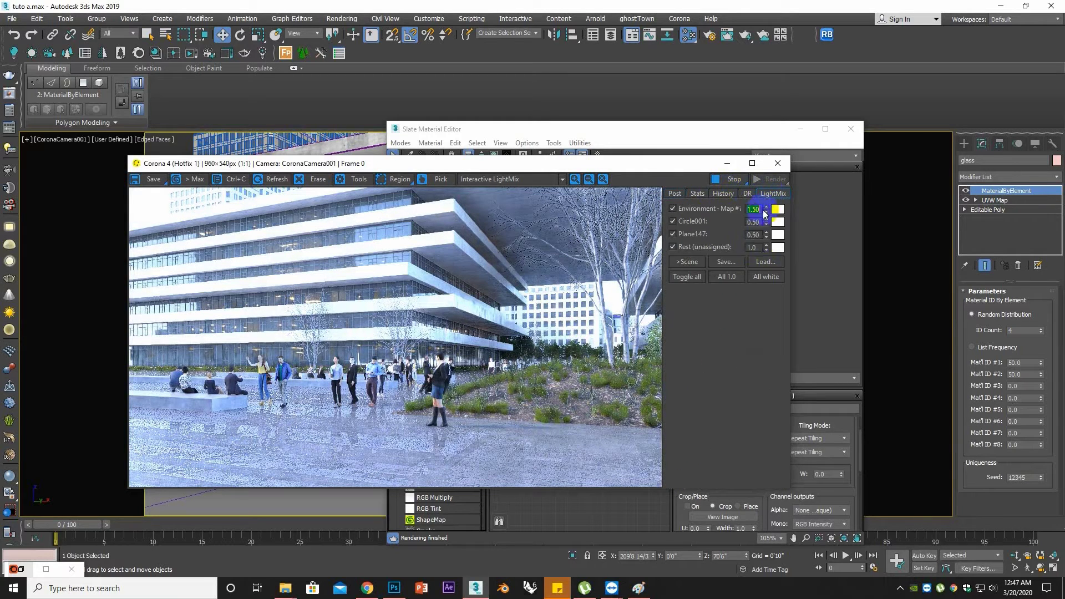
Step: Set the Environment LightMix intensity to 1.0
type("1")
key("Return")
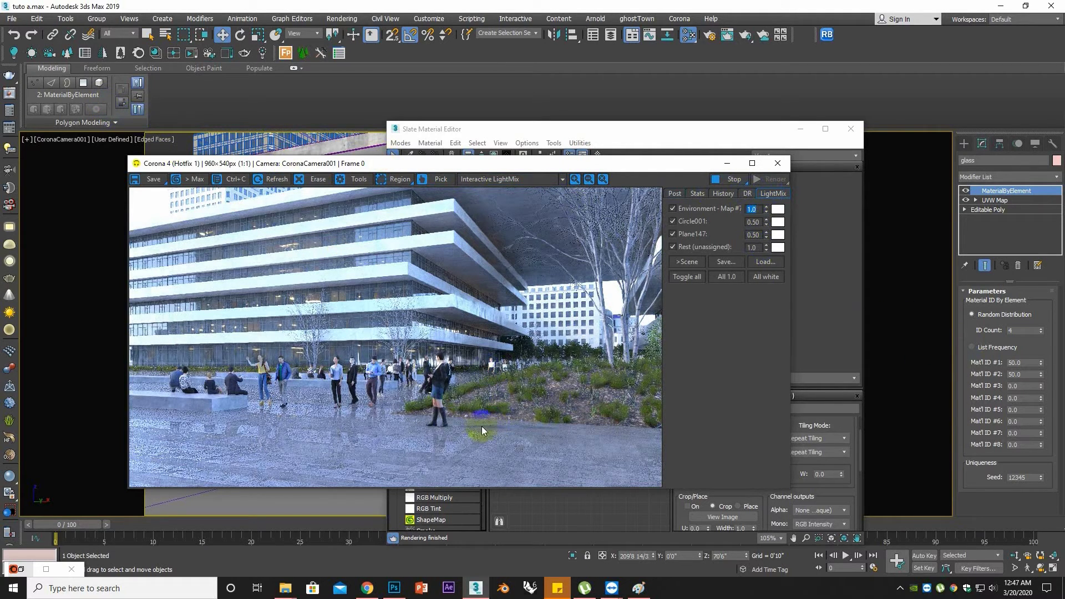
Step: Select CoronaCamera001, switch its exposure to simple EV and set the value to -1
left_click(62, 140)
left_click(93, 349)
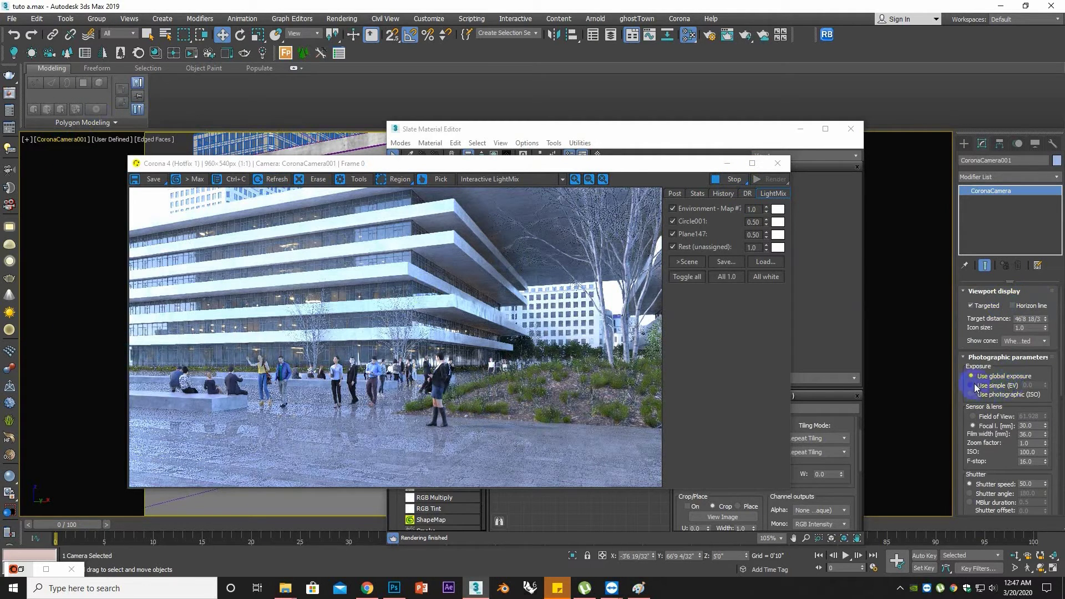
left_click(996, 386)
left_click(1030, 385)
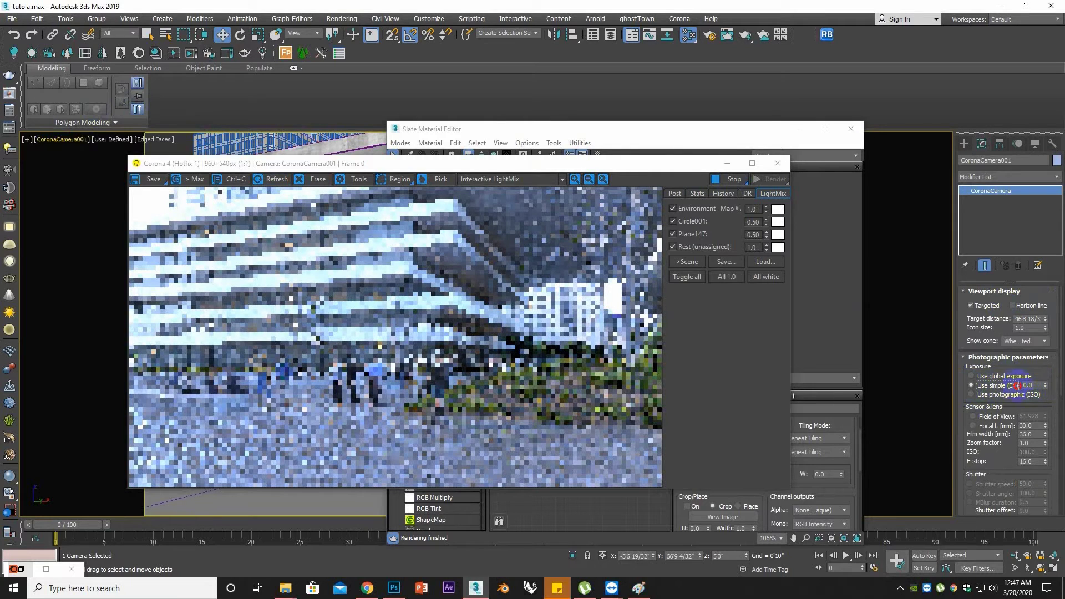
type("-1")
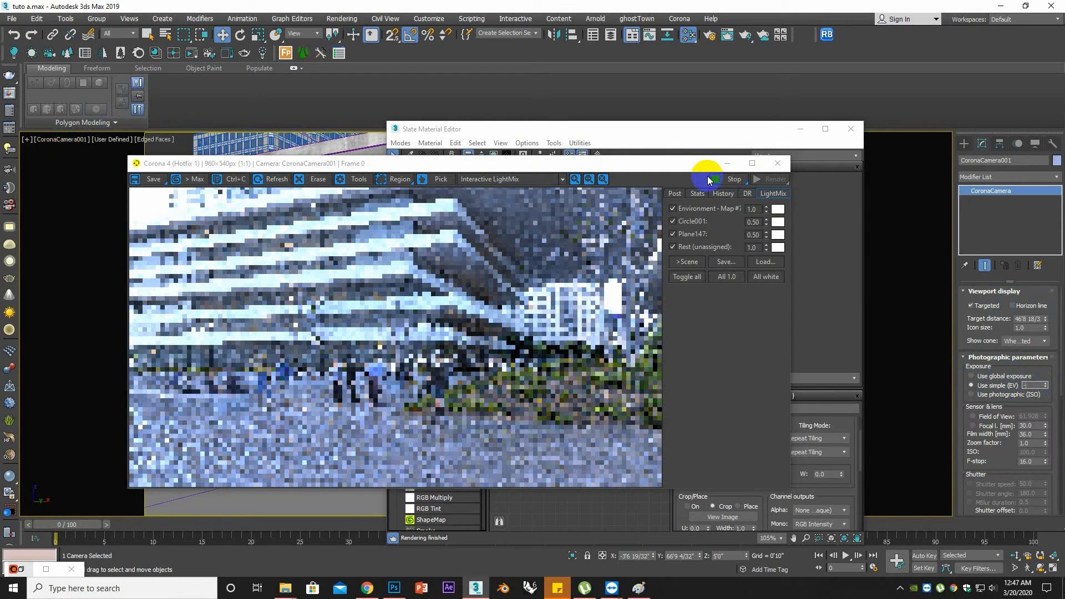
key("Return")
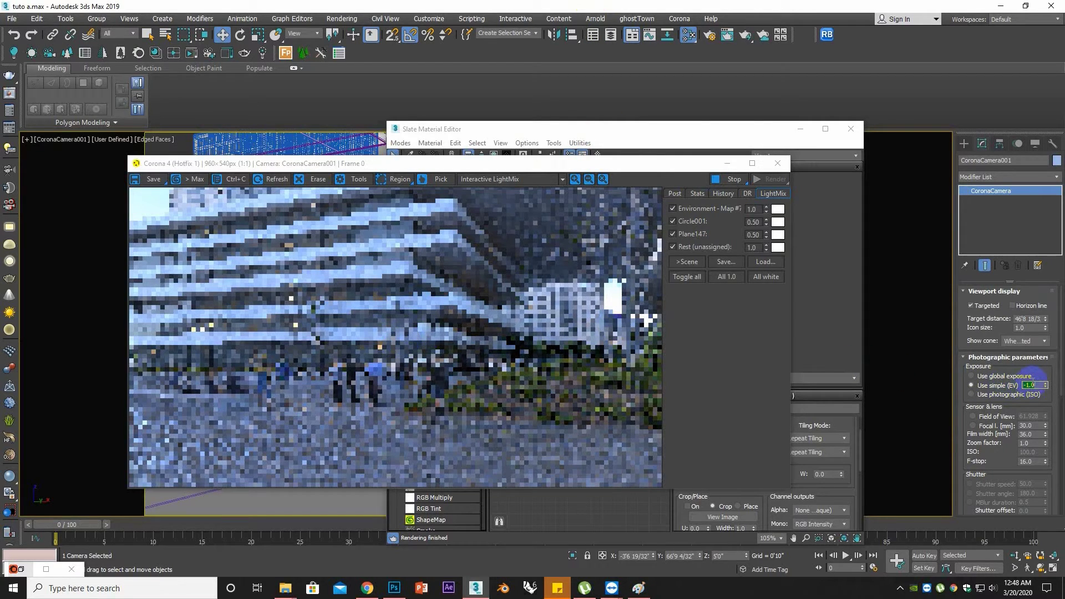
Step: Try simple EV values of 1, 2, -1 and 0 for the camera exposure
type("1")
key("Return")
type("2")
key("Return")
type("-1")
key("Return")
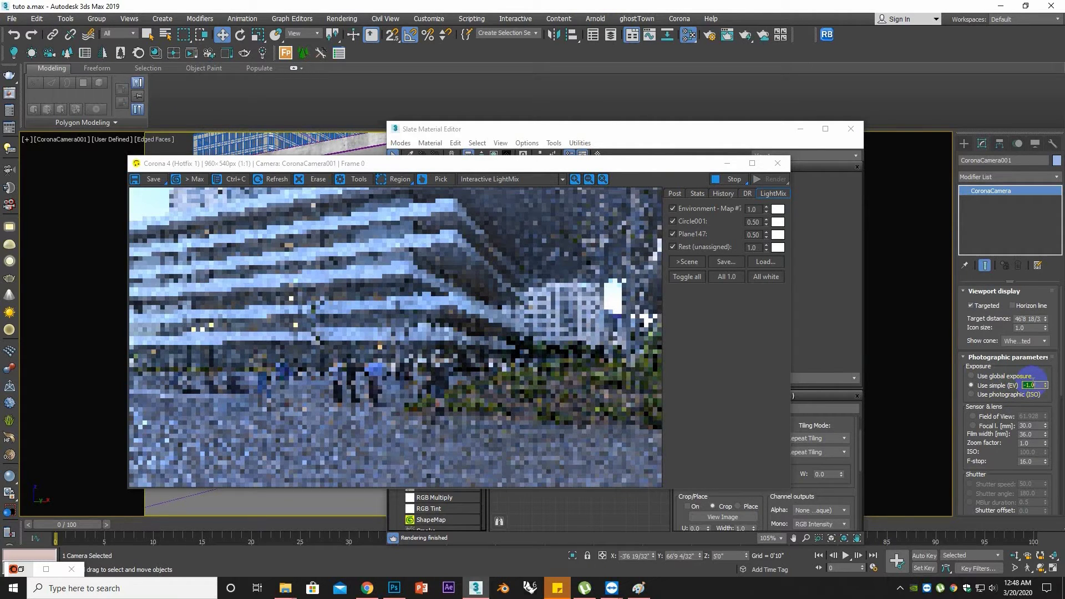
type("0")
key("Return")
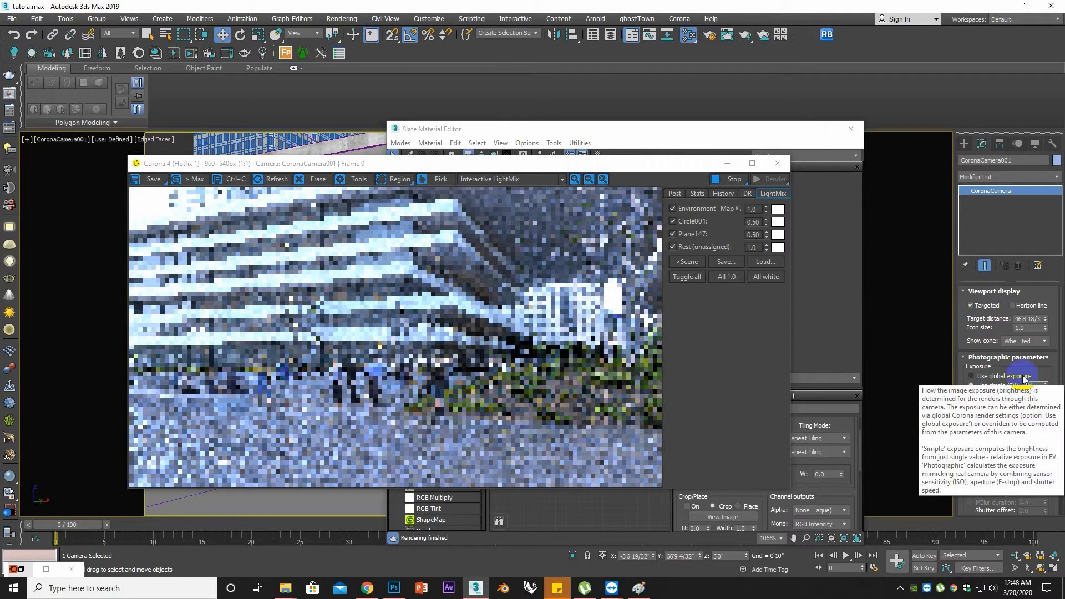
Step: Set the camera's simple EV exposure to -0.5
double_click(1035, 385)
type("-.5")
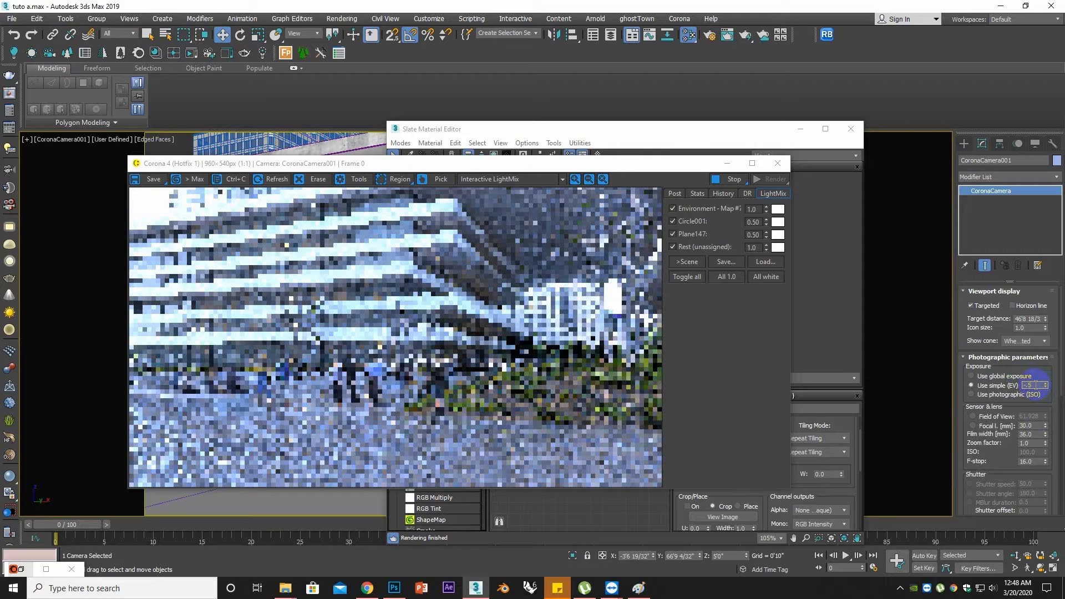
key("Return")
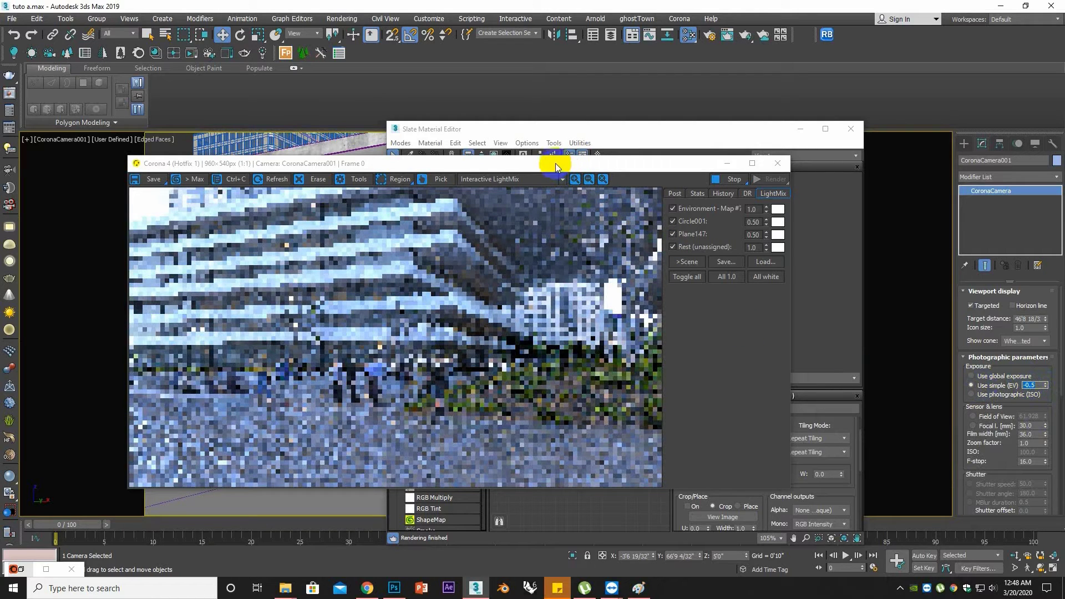
Step: Reposition the frame buffer and stop the interactive render
left_click_drag(554, 163, 501, 154)
left_click(675, 174)
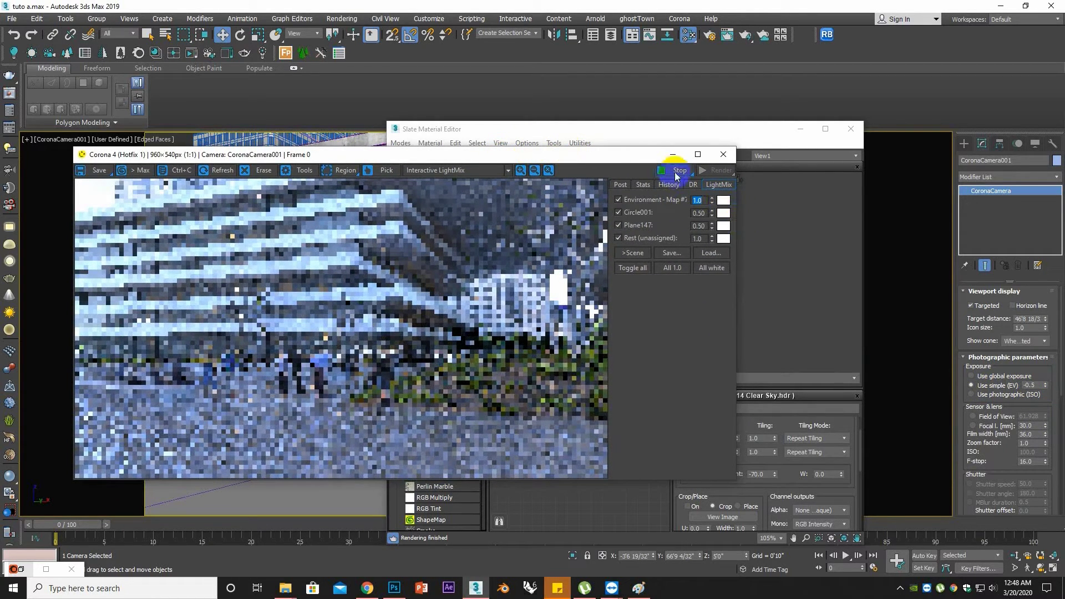
left_click(552, 212)
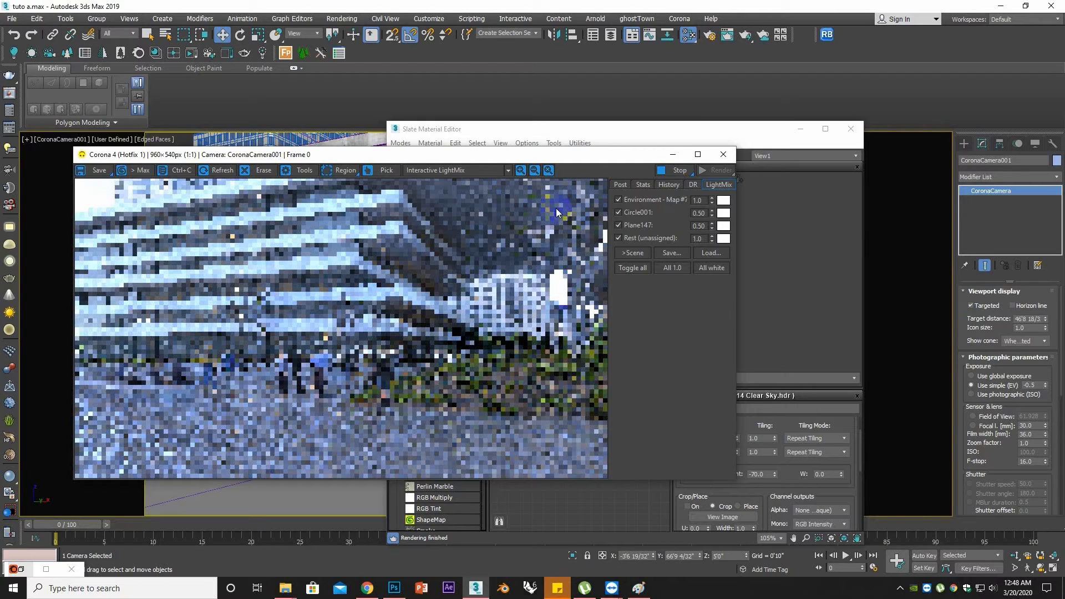
left_click(667, 170)
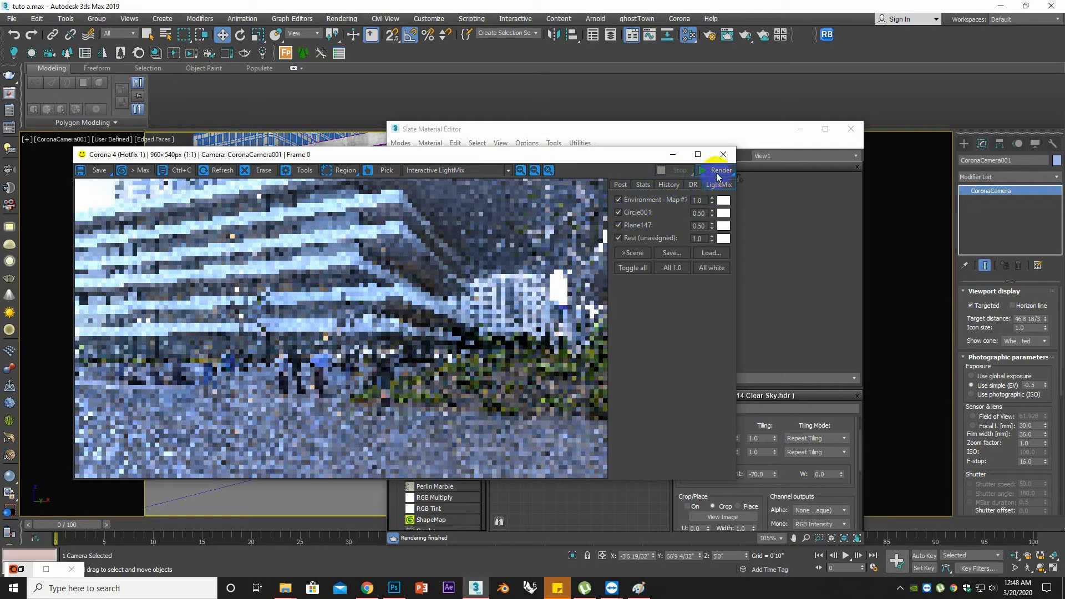
Step: Open the Render Setup and set the scene's progressive noise level limit to 0.3
left_click(342, 19)
left_click(362, 84)
left_click(423, 130)
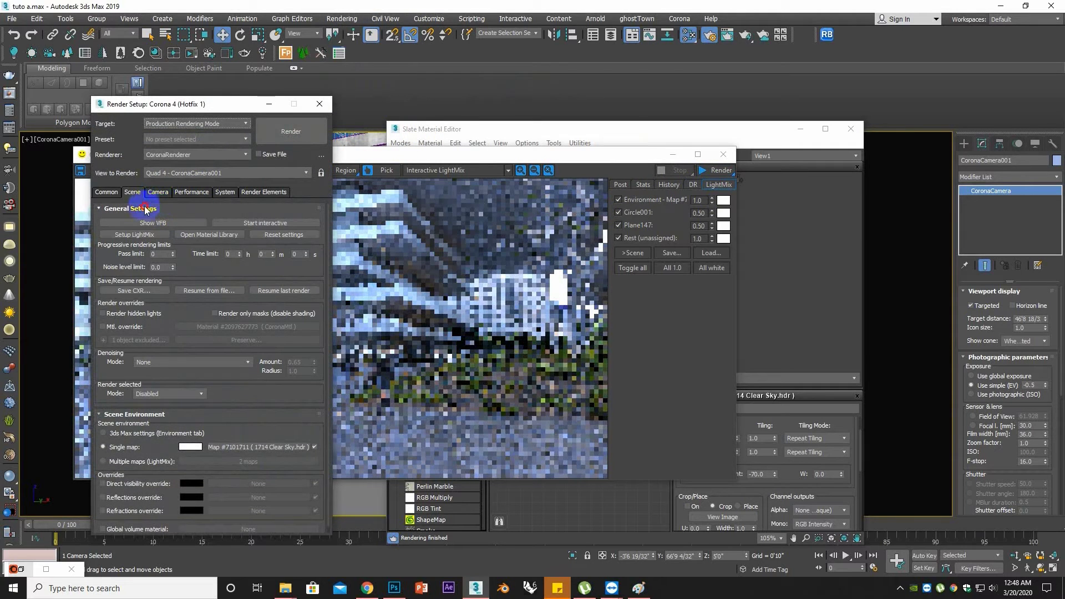
left_click(146, 210)
left_click(147, 210)
left_click(166, 268)
type("3.0")
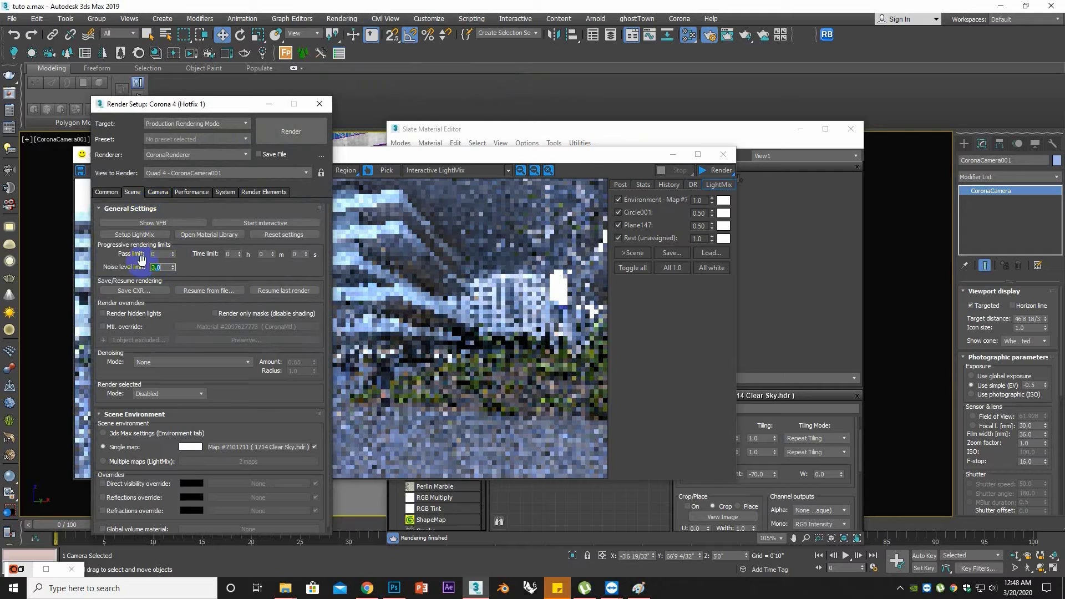
type("0.3")
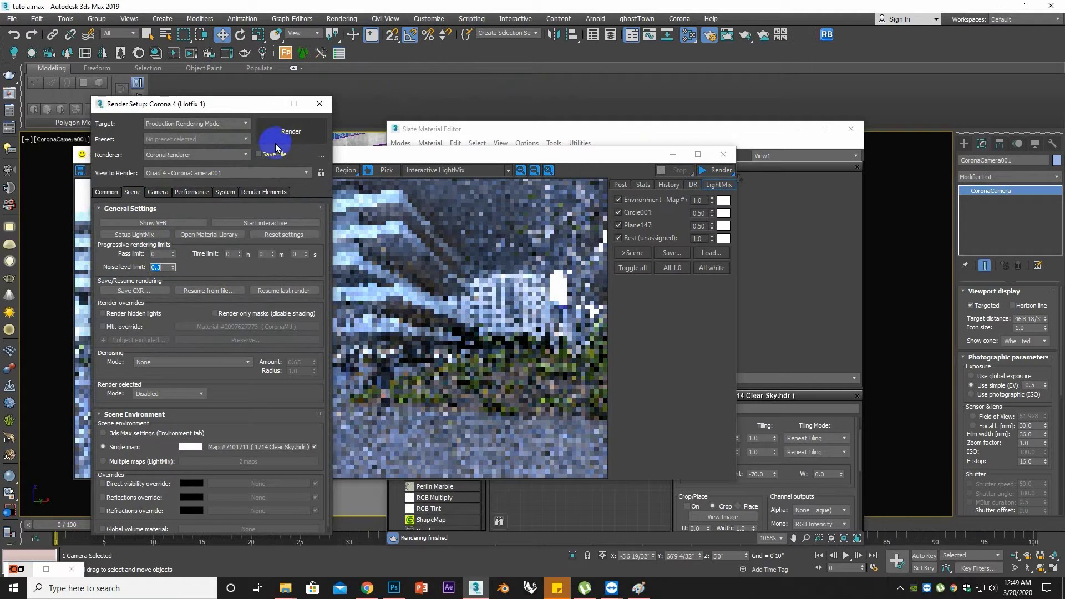
Step: Set the denoising mode to Corona High Quality
left_click_drag(228, 105, 239, 105)
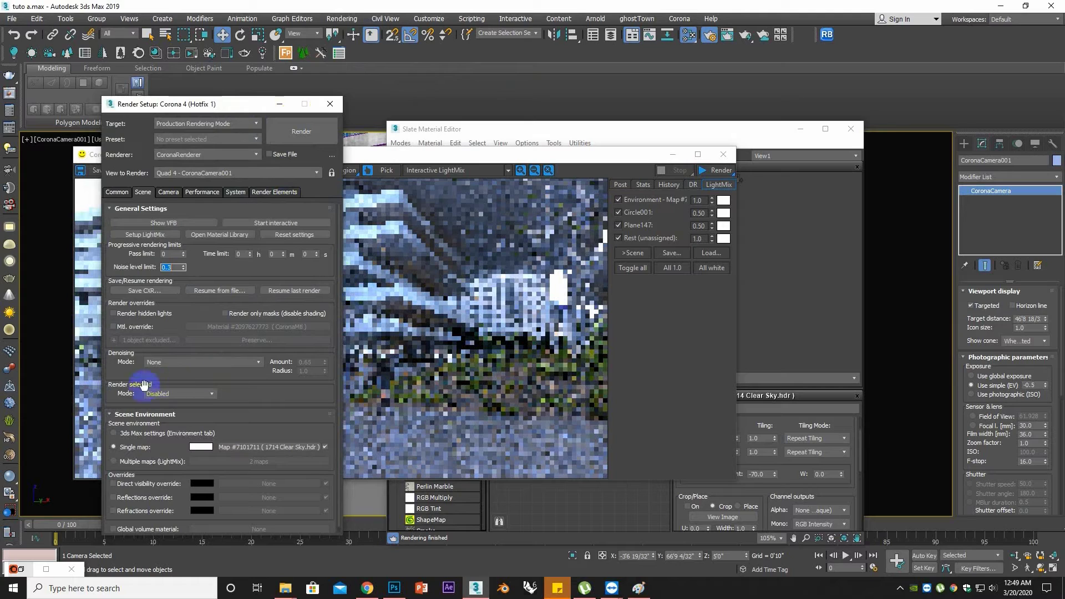
scroll(128, 355, "down", 1)
left_click(153, 355)
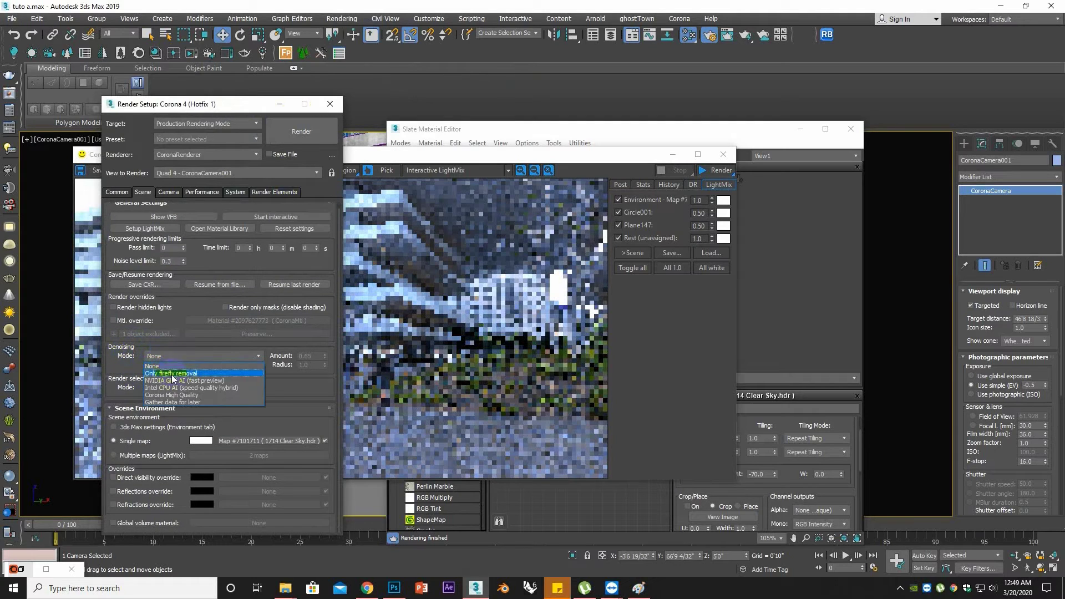
left_click(164, 395)
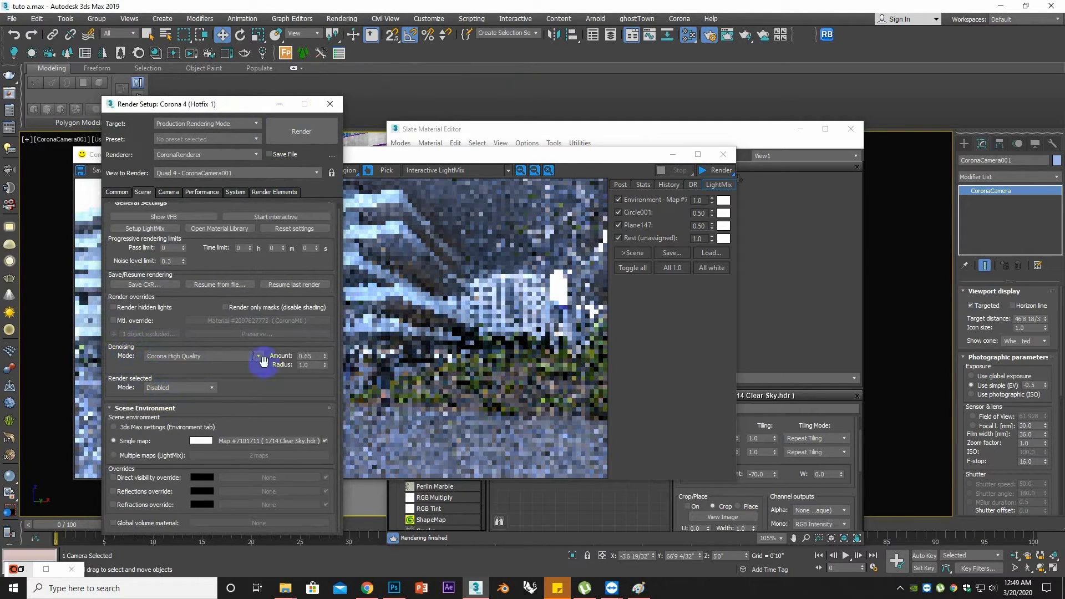
Step: Close the Render Setup and start the production render from the frame buffer
left_click(308, 133)
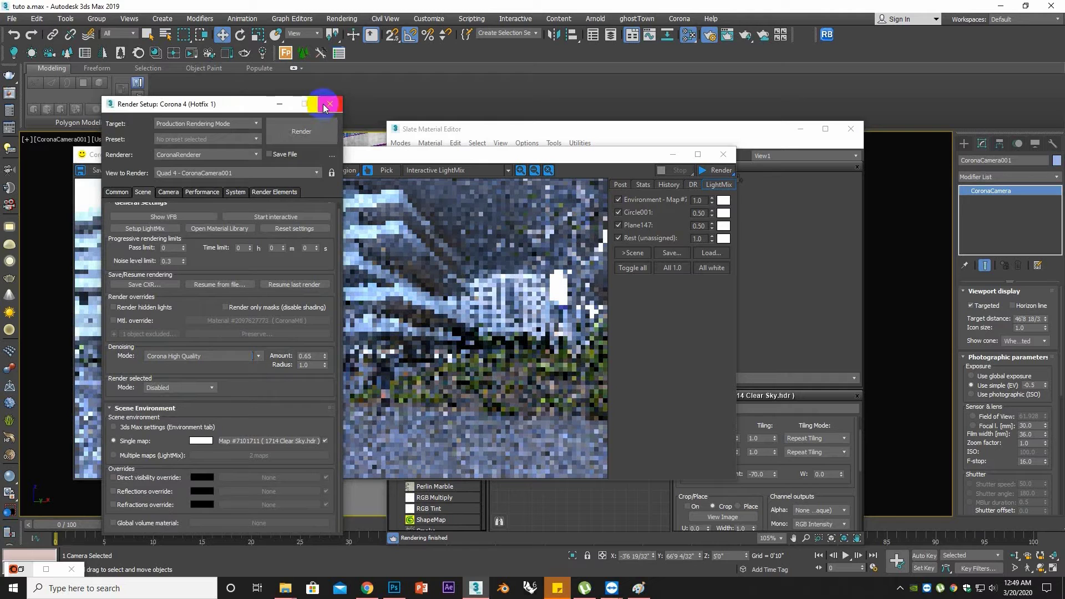
left_click(330, 104)
left_click_drag(400, 154, 431, 141)
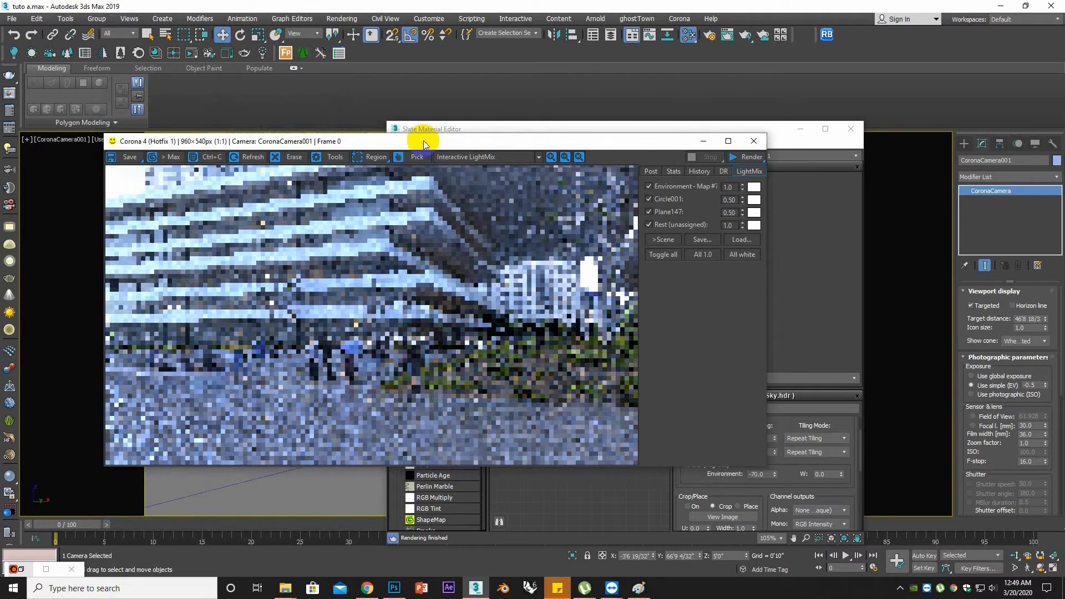
left_click(745, 158)
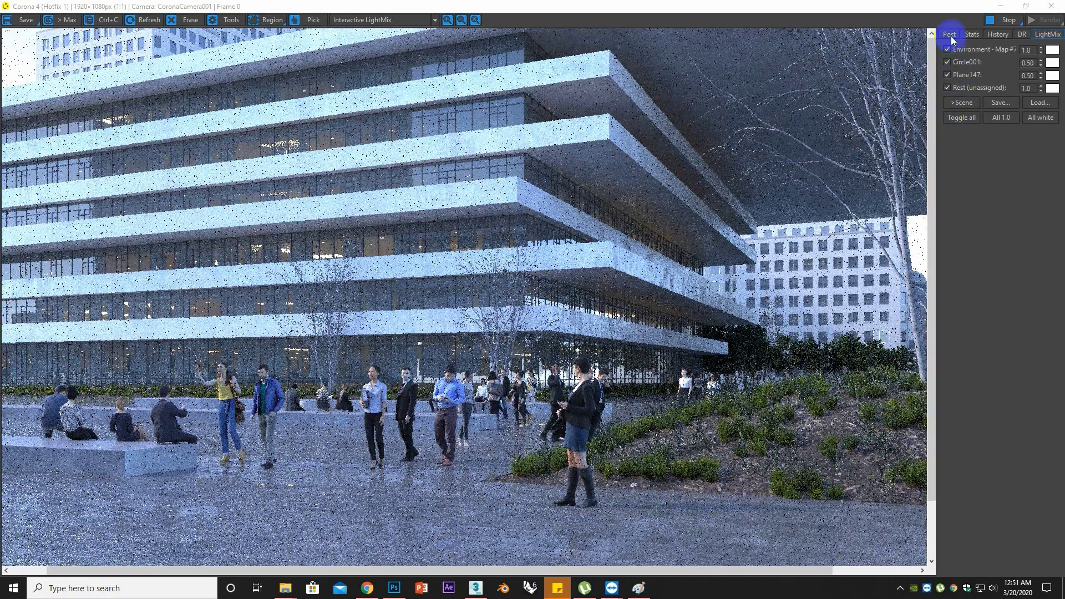
Step: Enable the LUT in the frame buffer's post-processing settings and expand its options
left_click(950, 35)
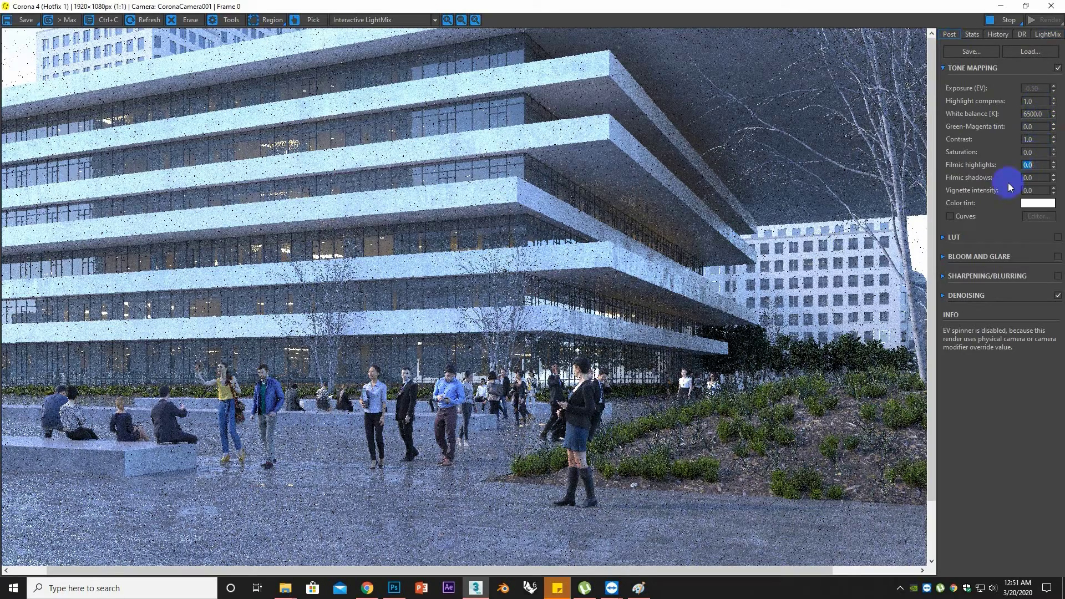
left_click(1058, 237)
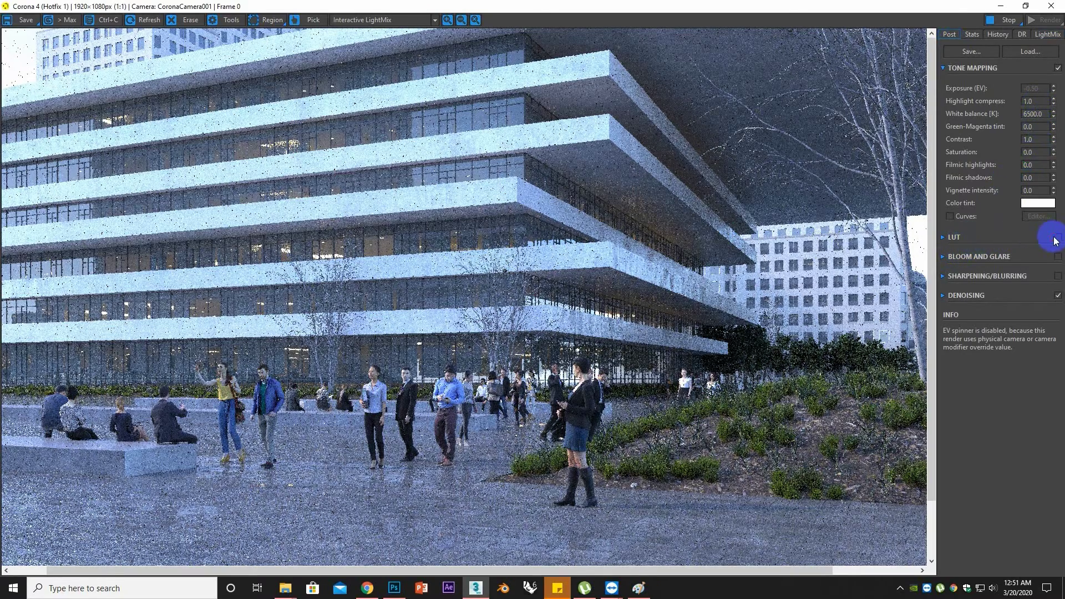
left_click(950, 236)
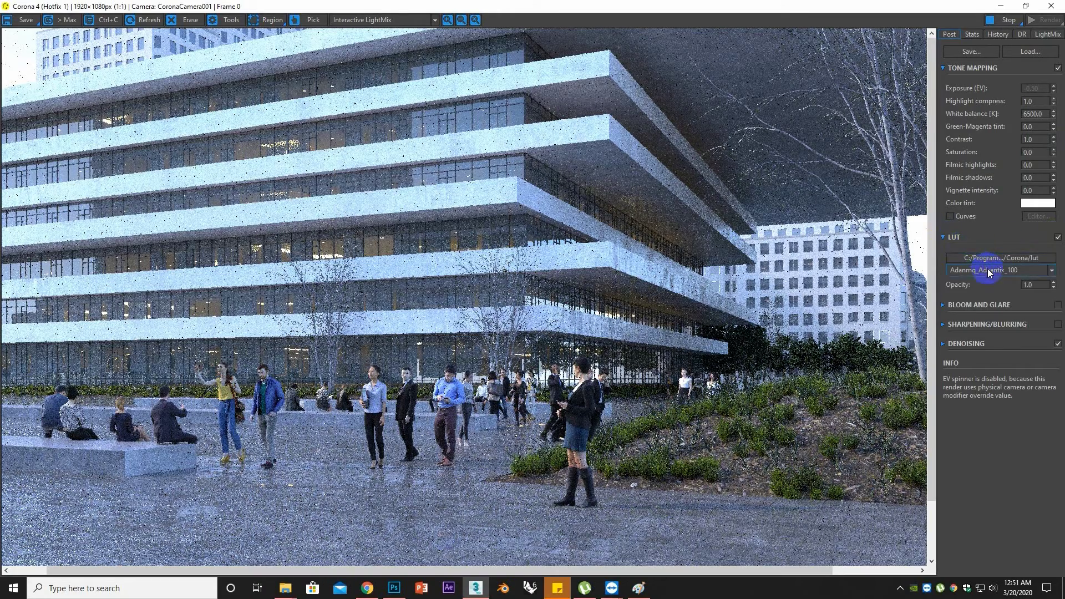
Step: Try successive Adanmq LUT presets, including Contraste_Hard and the S315 n2 and n6 variants, and compare their look on the render
left_click(988, 269)
left_click(987, 284)
left_click(985, 269)
left_click(985, 270)
scroll(985, 269, "down", 3)
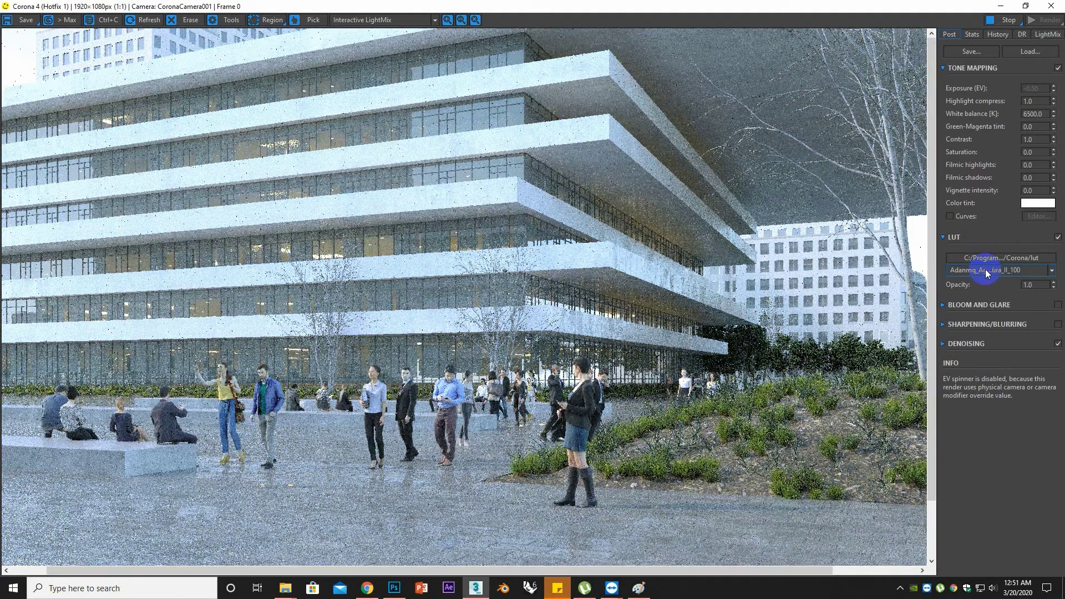
scroll(985, 268, "down", 2)
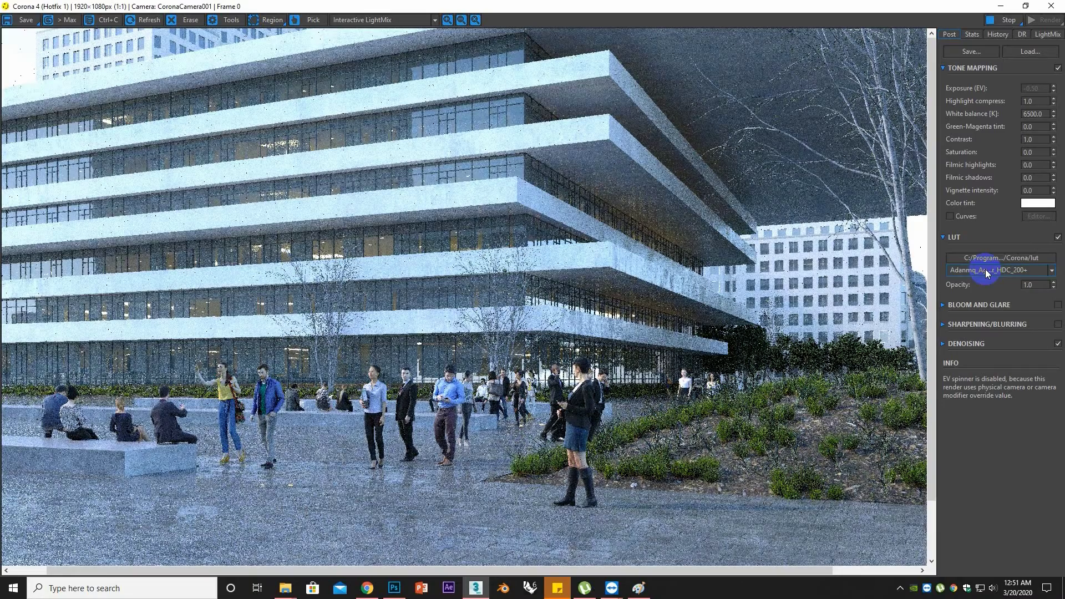
scroll(985, 268, "down", 3)
scroll(985, 269, "down", 2)
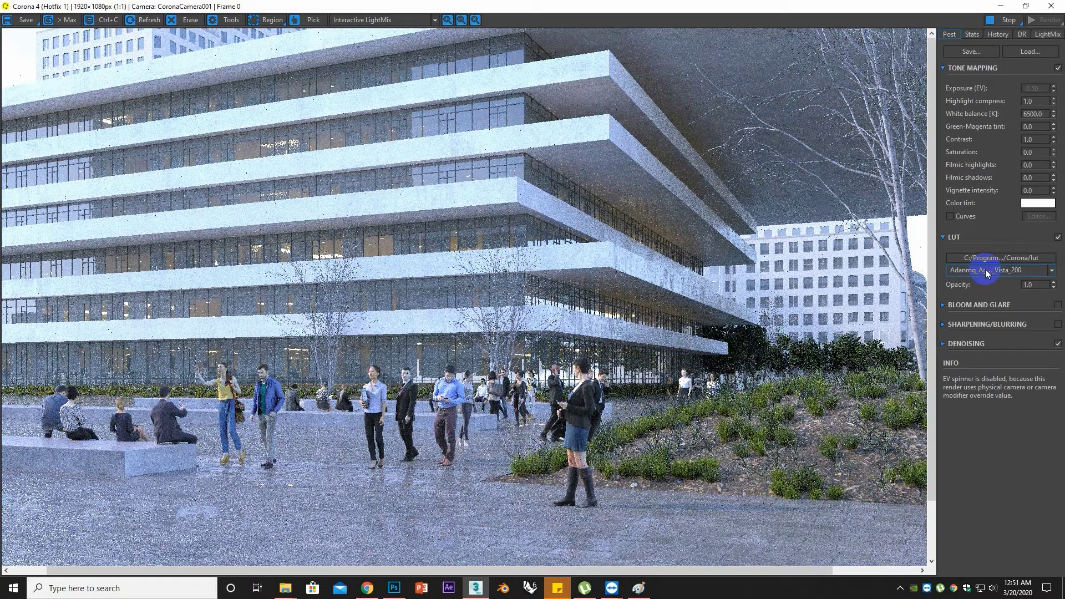
scroll(985, 268, "down", 1)
scroll(985, 268, "down", 1)
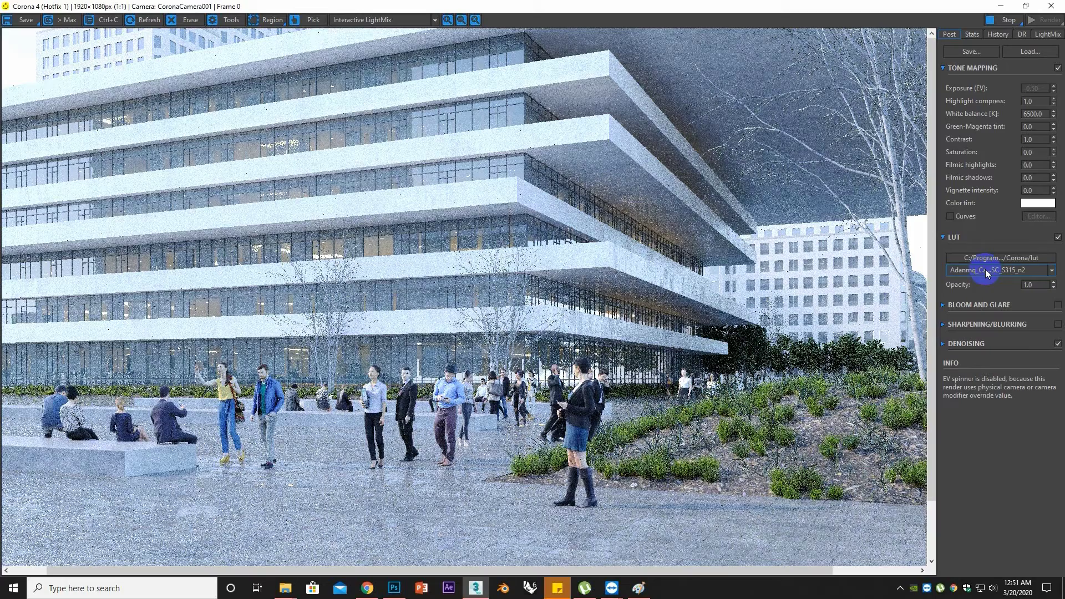
scroll(985, 269, "down", 1)
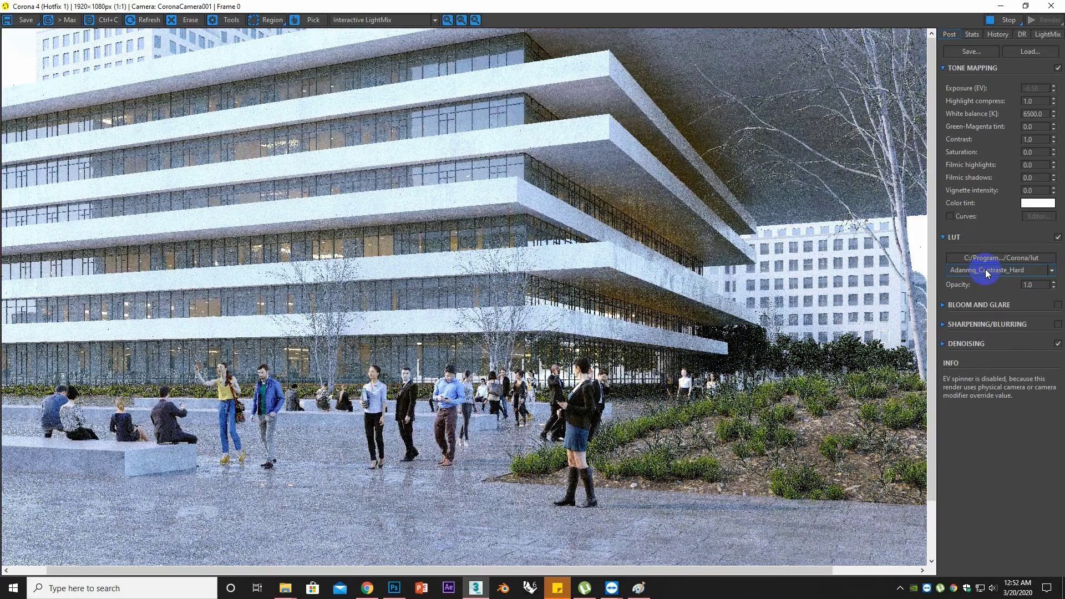
scroll(985, 269, "down", 2)
scroll(481, 284, "down", 1)
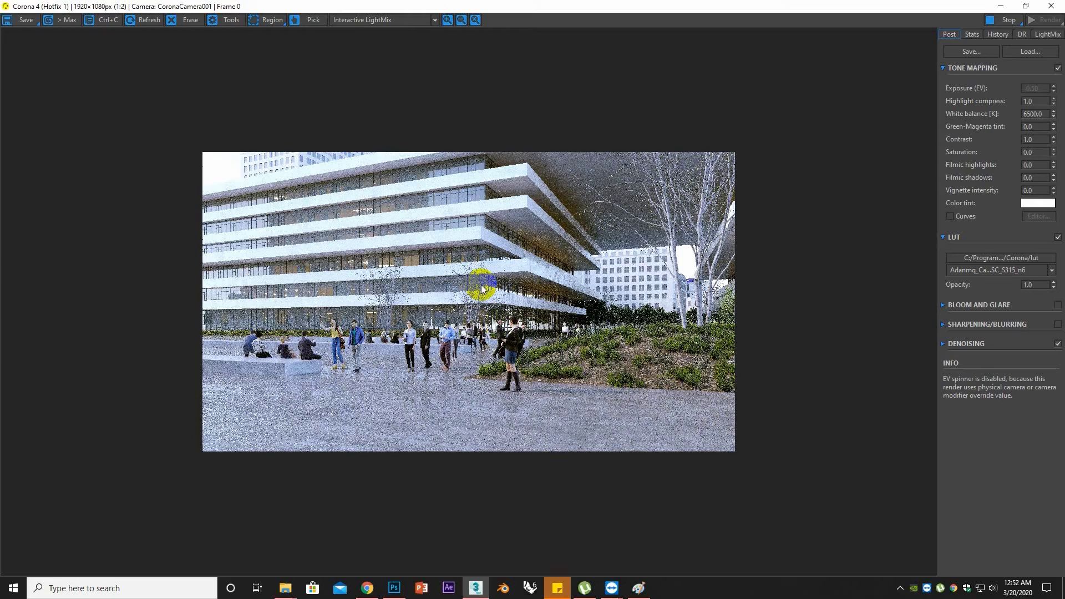
scroll(481, 289, "up", 1)
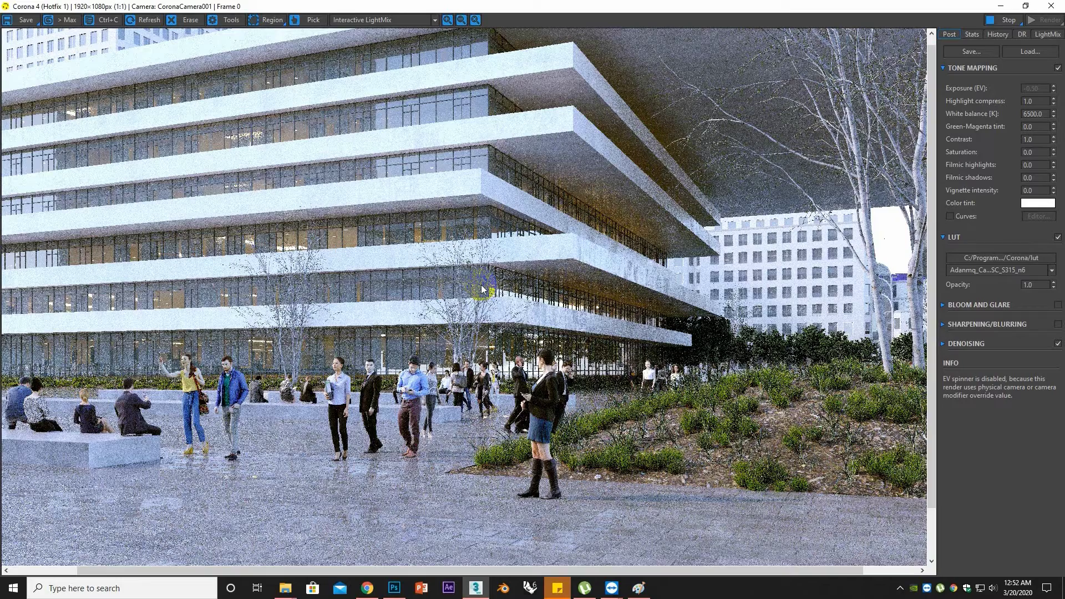
Step: Go through further Adanmq presets from Contraste_Hard onward and set the LUT to Adanmq_Ektachrome_320t
left_click(981, 270)
left_click(981, 277)
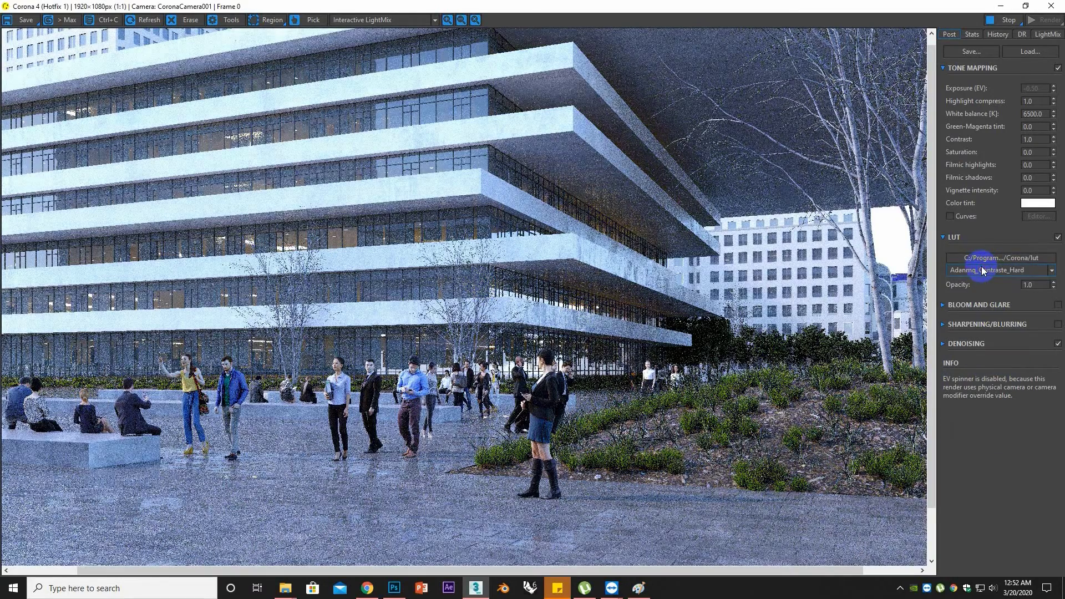
scroll(980, 269, "down", 2)
scroll(981, 270, "down", 1)
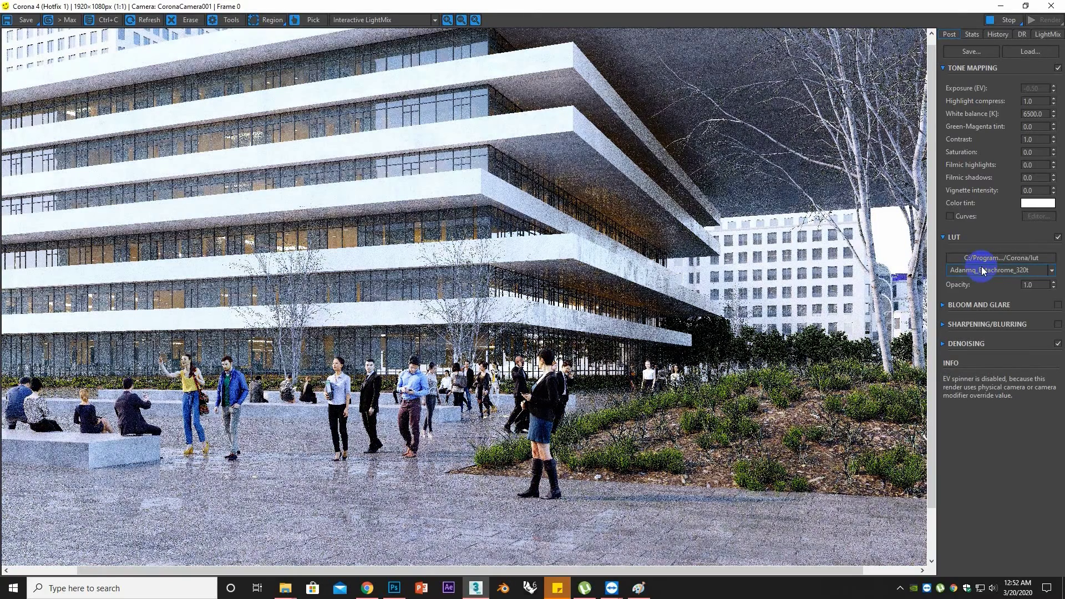
Step: Compare the render with and without the LUT, and inspect the paving, people and planting up close and in full view
left_click(1057, 238)
scroll(486, 381, "down", 1)
scroll(515, 406, "up", 1)
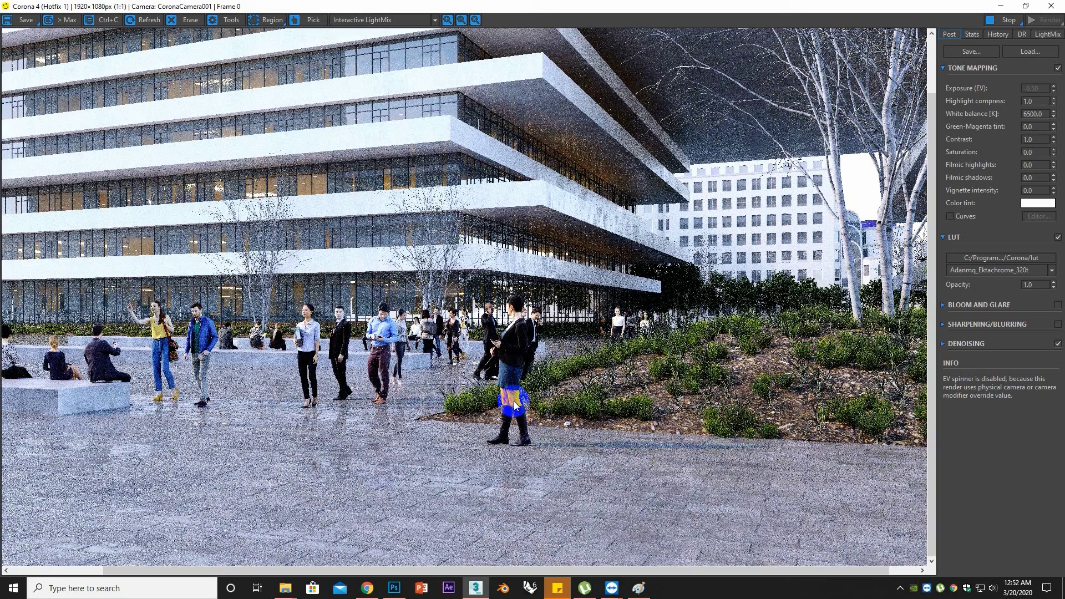
left_click_drag(598, 400, 581, 438)
scroll(582, 438, "down", 1)
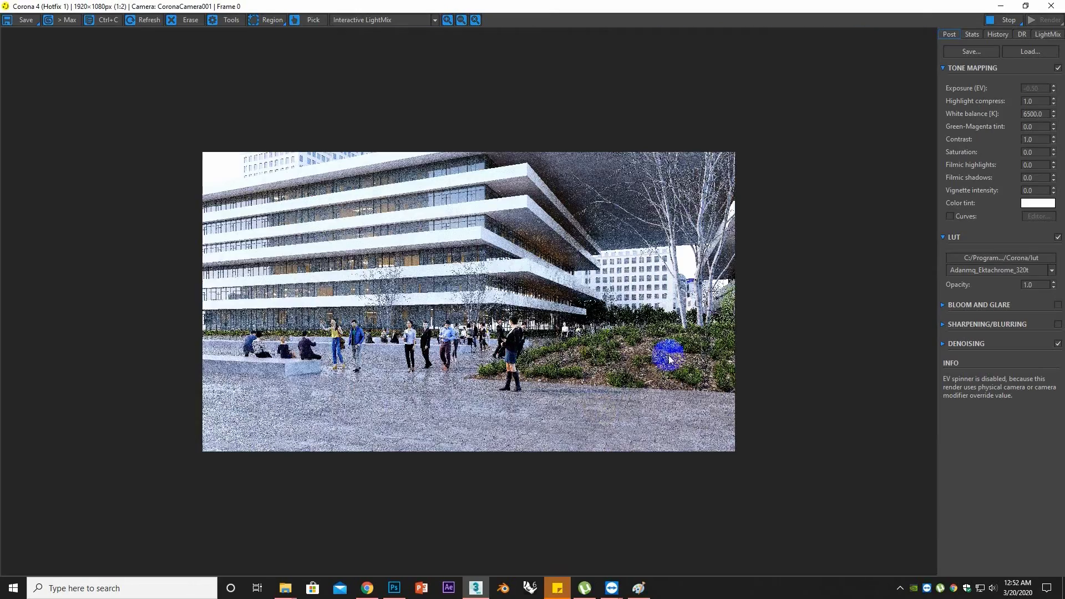
Step: Set the tone mapping's highlight compression to 2.0 and check its effect on the facade and plaza
scroll(494, 349, "up", 2)
scroll(497, 350, "down", 1)
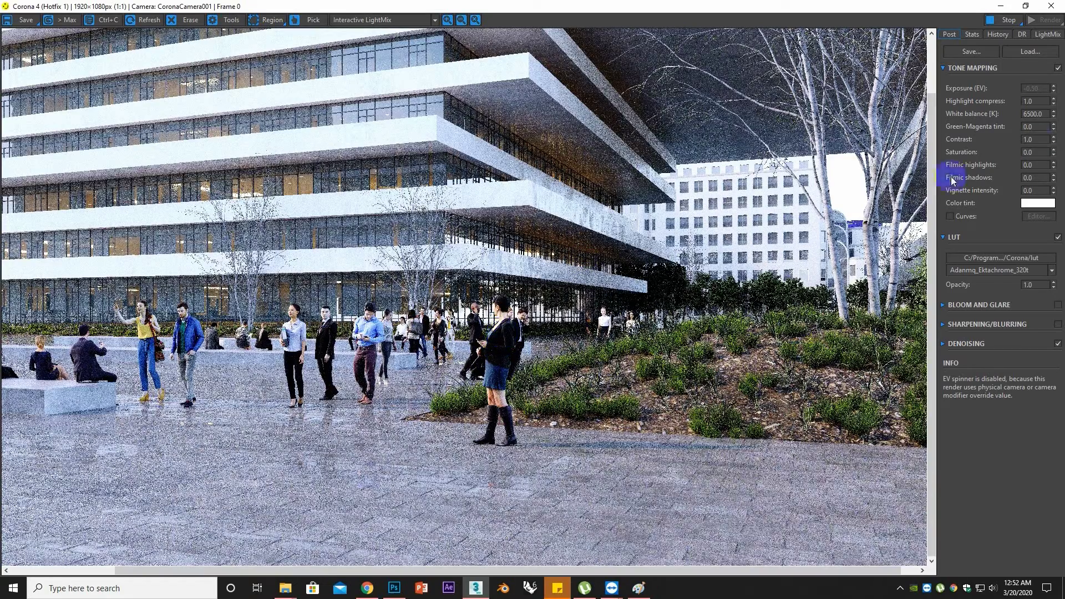
left_click(1040, 151)
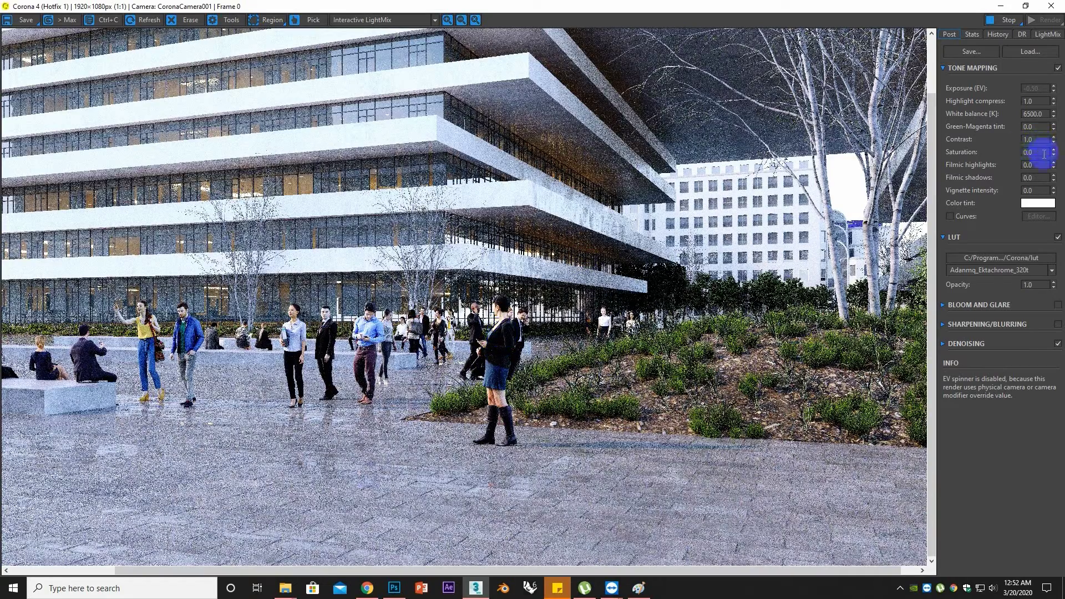
double_click(1036, 100)
type("2")
key("Return")
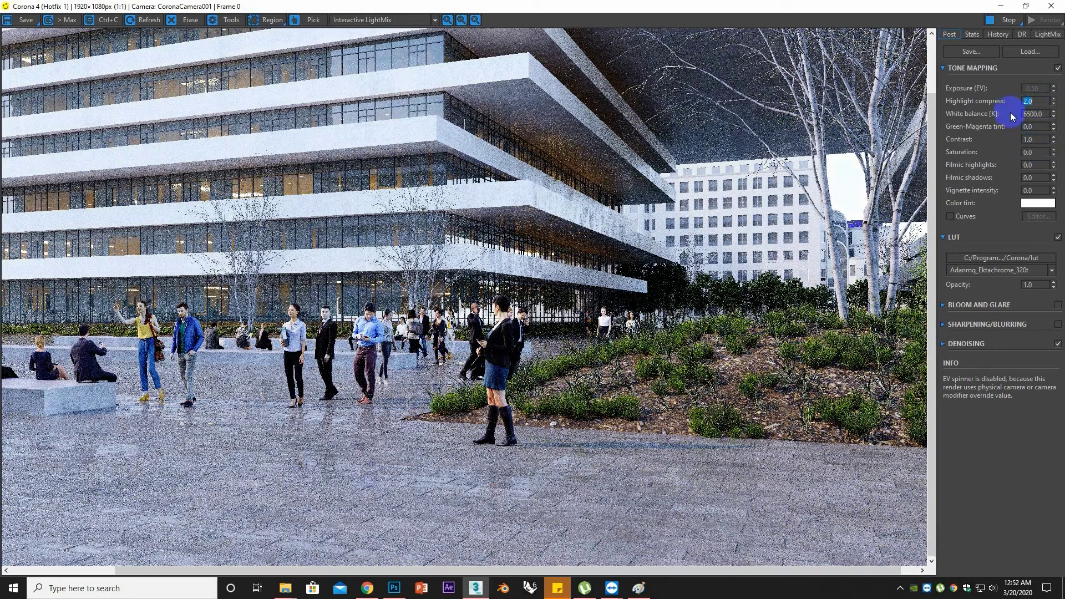
scroll(654, 272, "down", 1)
scroll(305, 297, "up", 1)
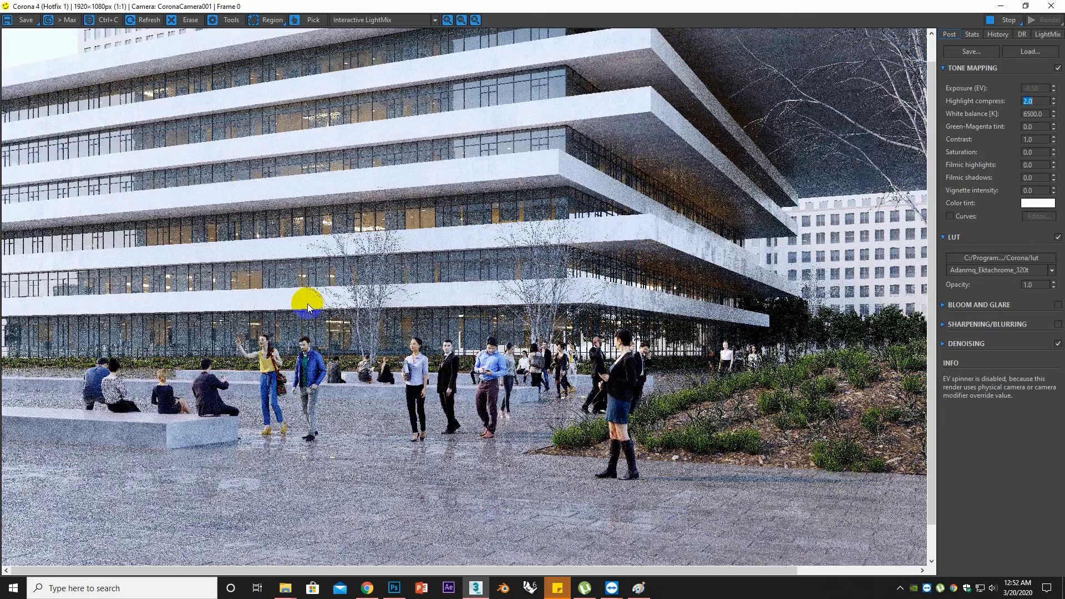
scroll(520, 354, "down", 1)
double_click(457, 310)
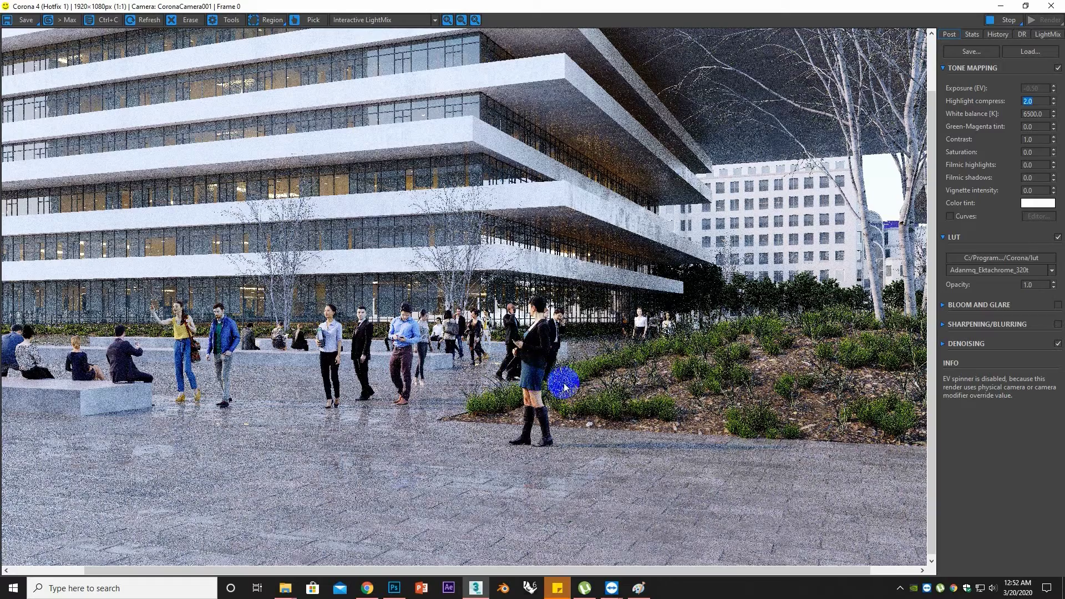
Step: Set the vignette intensity to 1.0 and check the darkened edges over the full render
double_click(1033, 189)
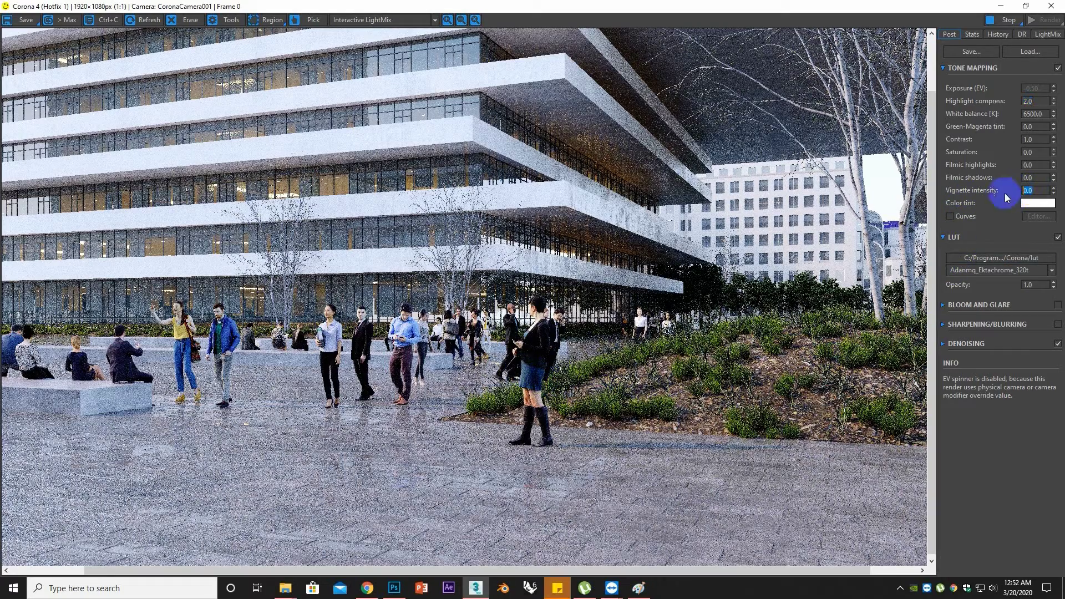
type("1")
key("Return")
double_click(513, 355)
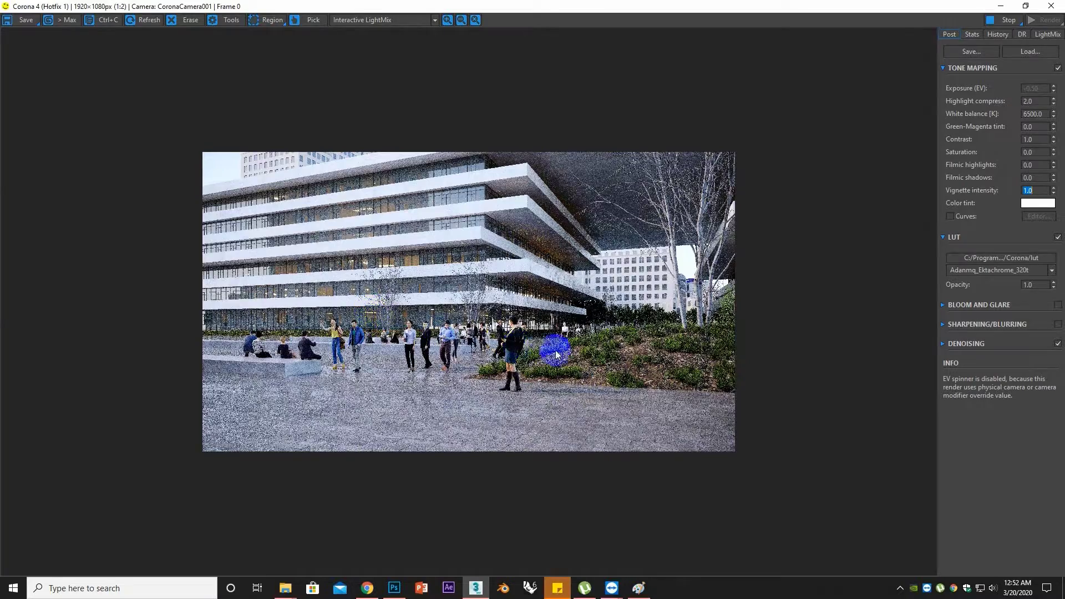
double_click(602, 370)
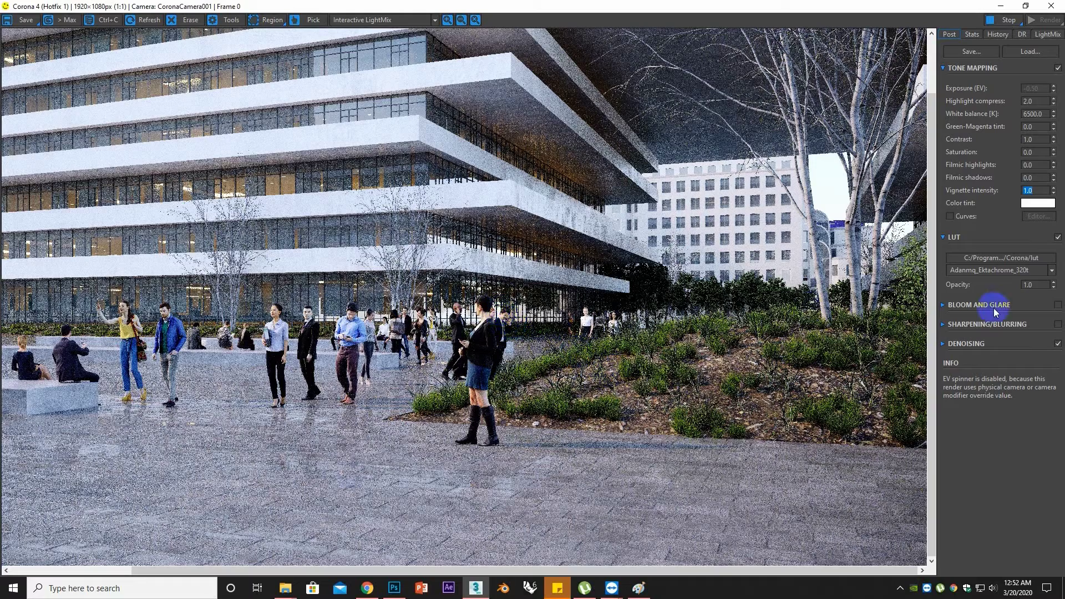
Step: Enable bloom and glare with its options expanded, and inspect the glow around the building's interior lights
left_click(1058, 305)
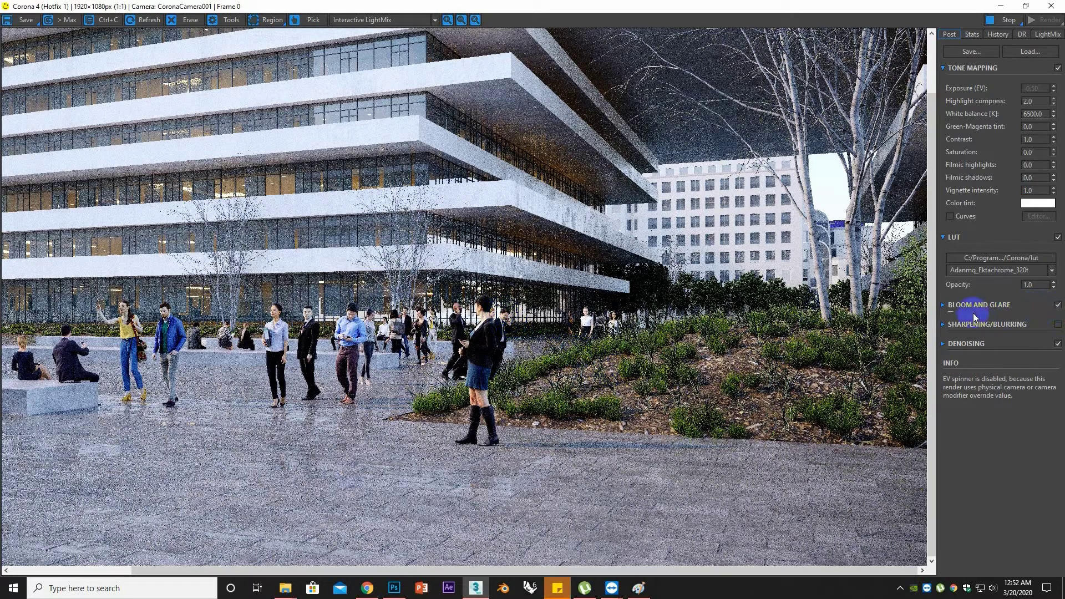
left_click(946, 309)
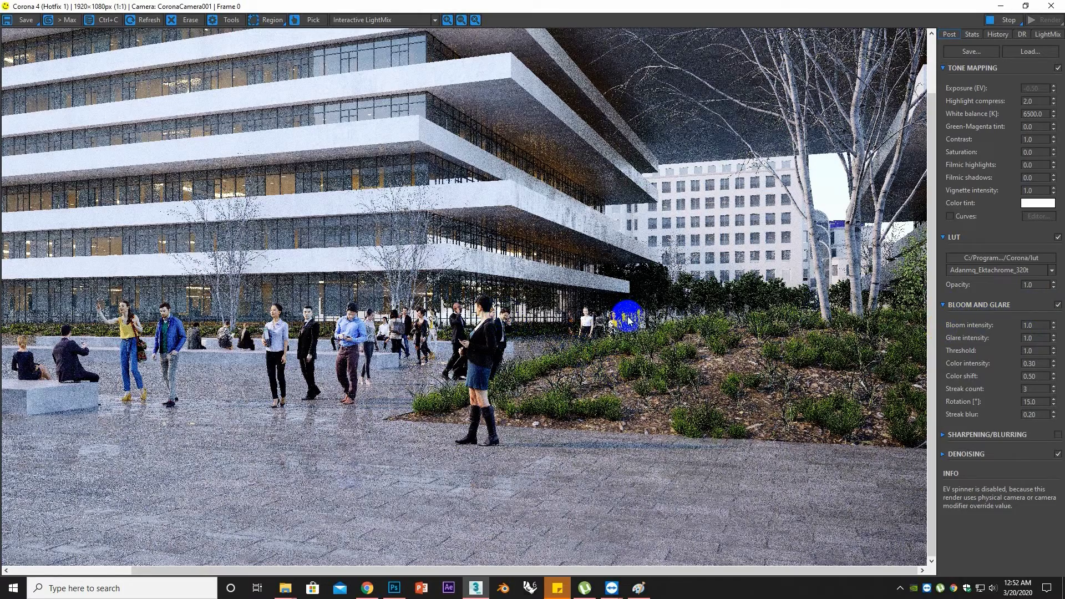
scroll(195, 235, "up", 1)
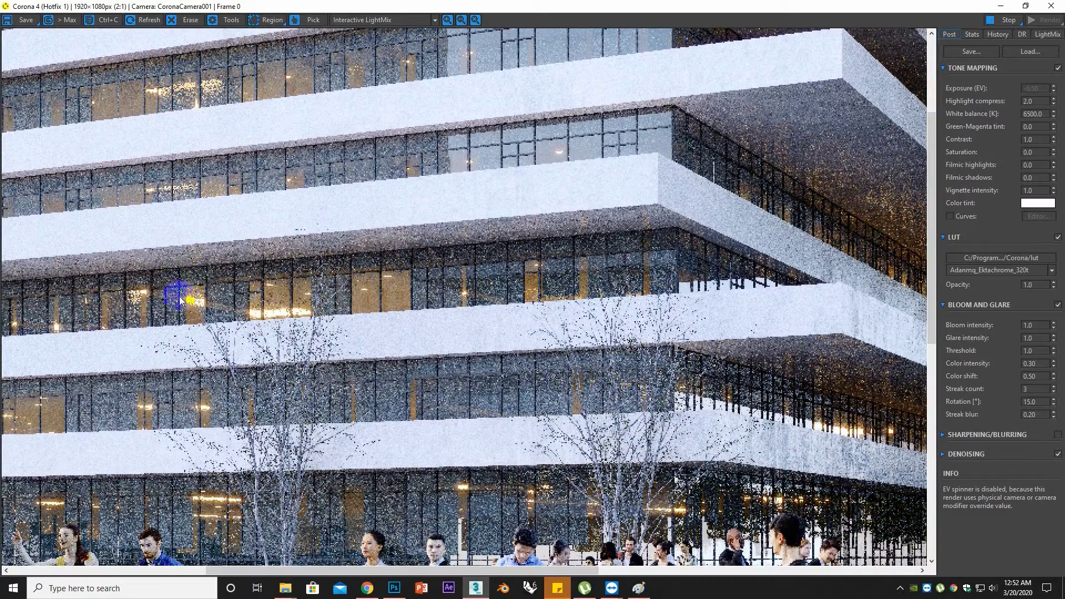
scroll(208, 294, "down", 1)
scroll(210, 294, "down", 1)
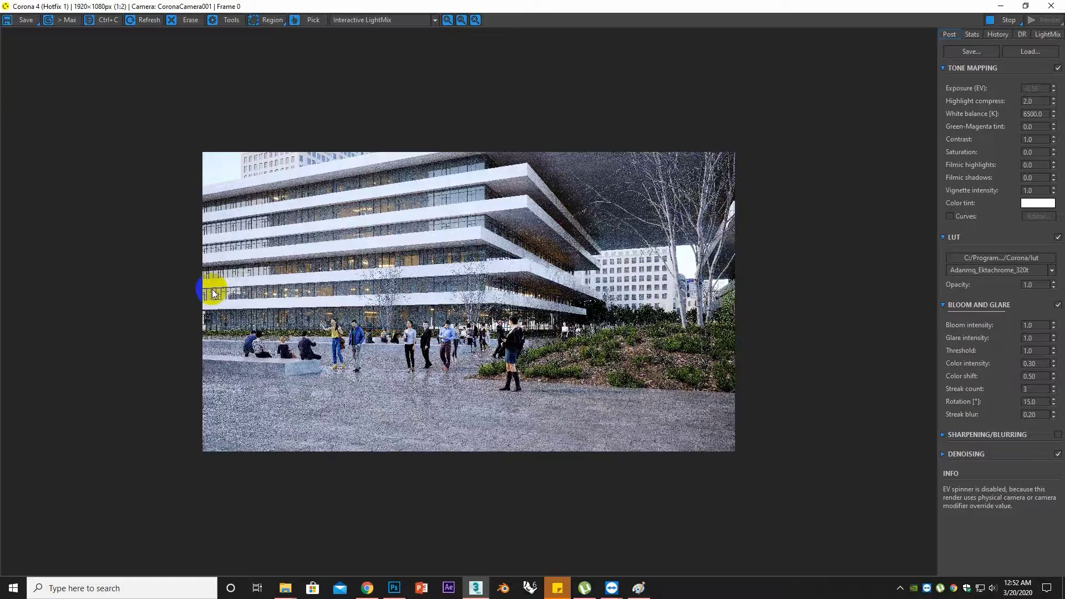
scroll(211, 288, "up", 1)
left_click_drag(560, 285, 421, 252)
scroll(623, 345, "up", 1)
Step: Set the denoise amount to 1.0 in the denoising settings and review the full render
left_click(944, 438)
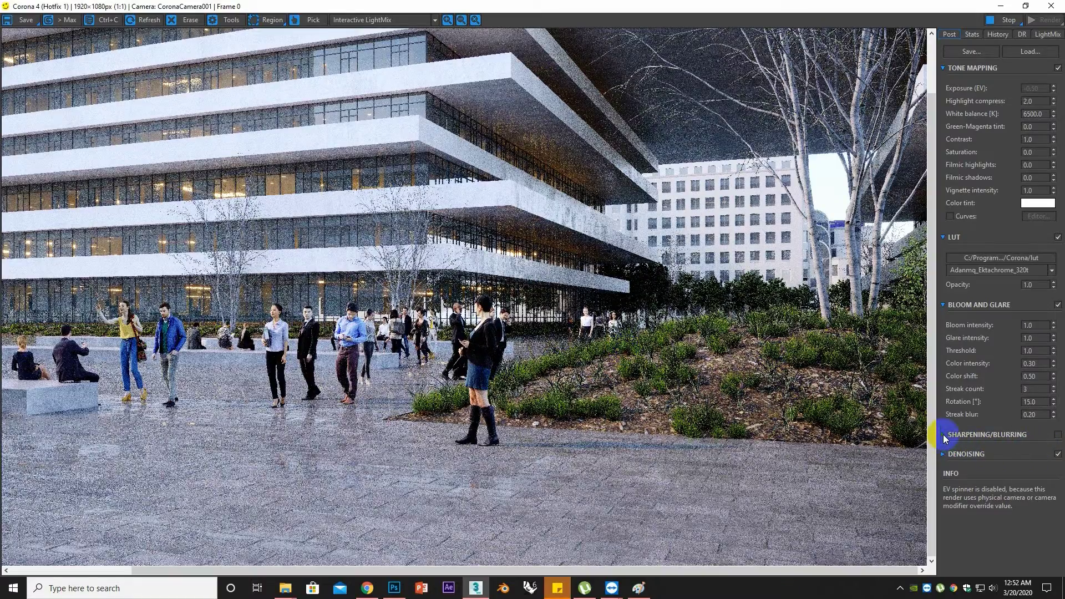
left_click(944, 454)
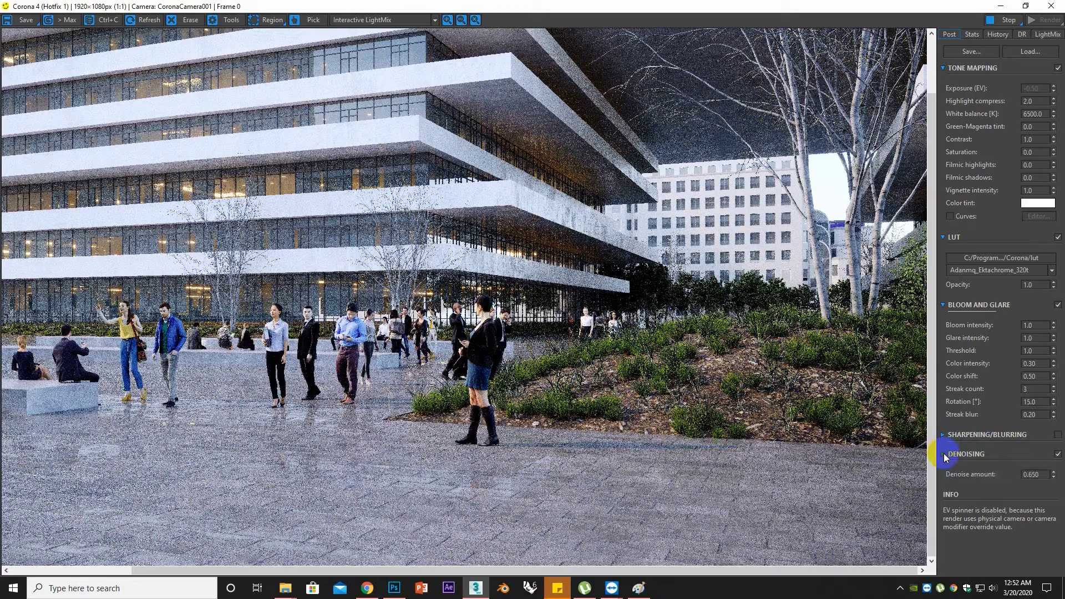
double_click(1032, 474)
key("Return")
scroll(563, 322, "down", 1)
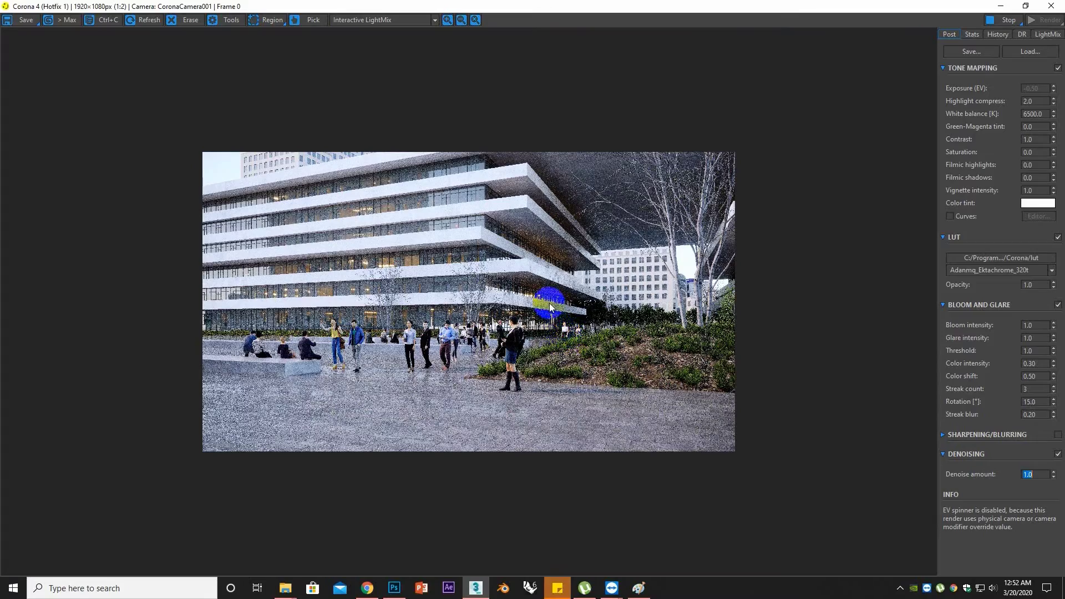
scroll(548, 306, "up", 1)
scroll(549, 305, "down", 1)
scroll(549, 306, "up", 1)
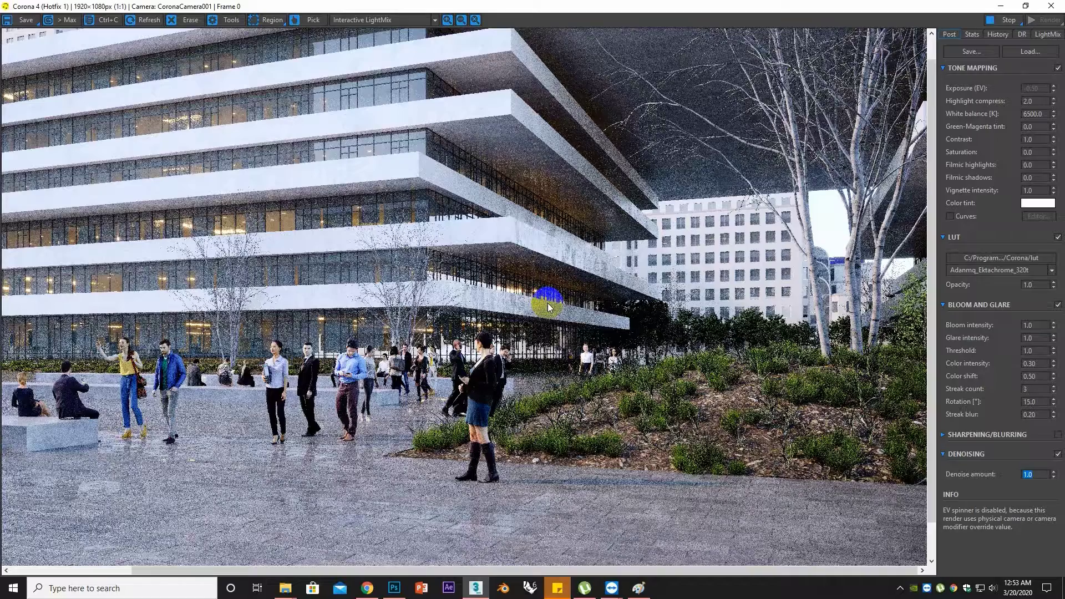
Step: Compare the LightMix render with the Circle001 and Plane147 lights both off and both back on
left_click(1047, 34)
left_click(948, 62)
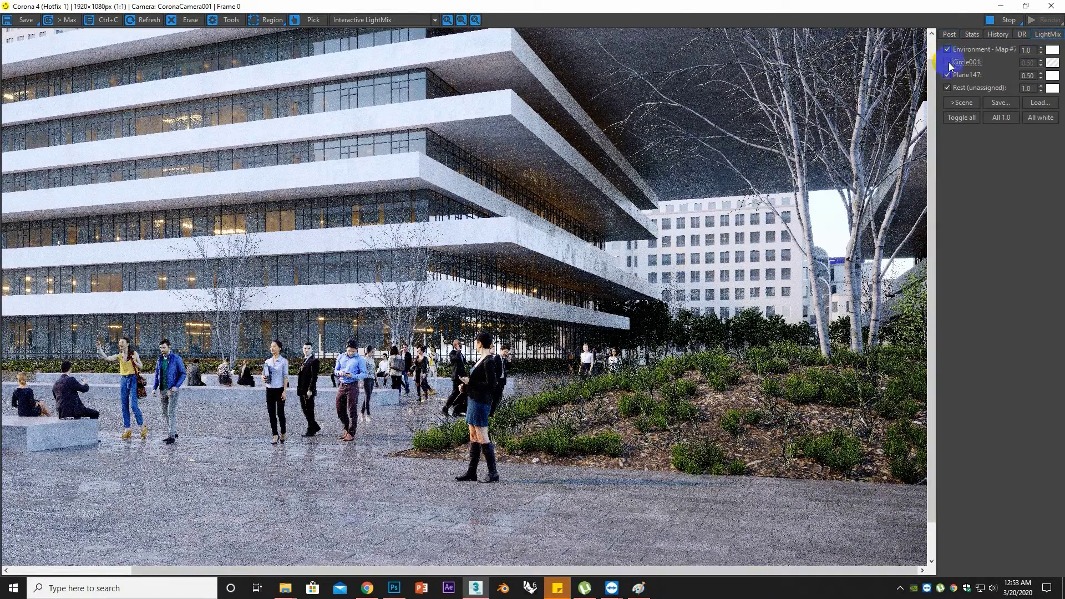
left_click(948, 75)
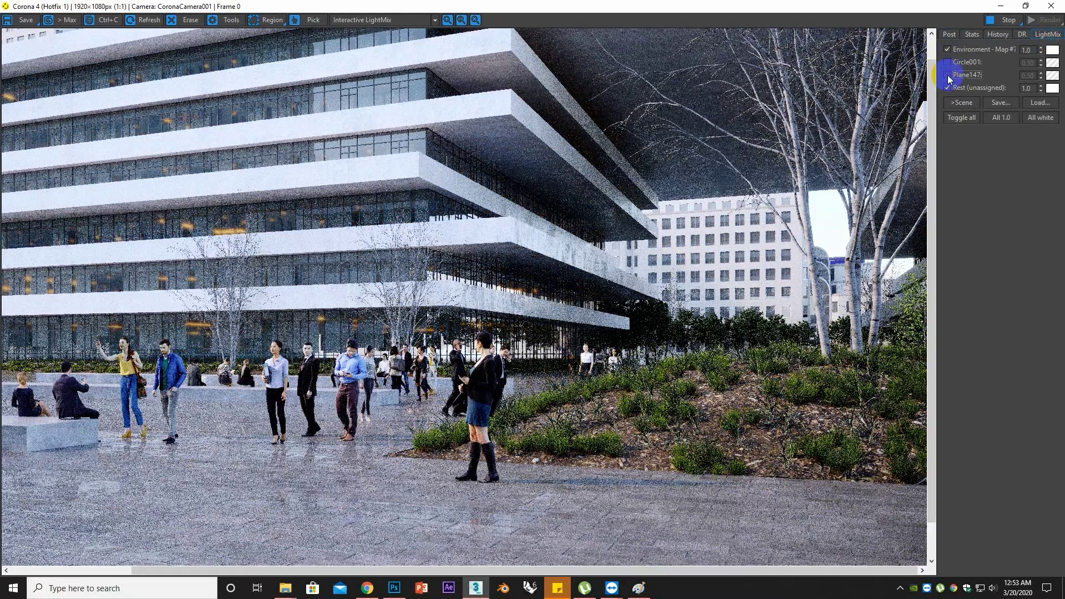
scroll(368, 232, "down", 1)
scroll(342, 234, "up", 1)
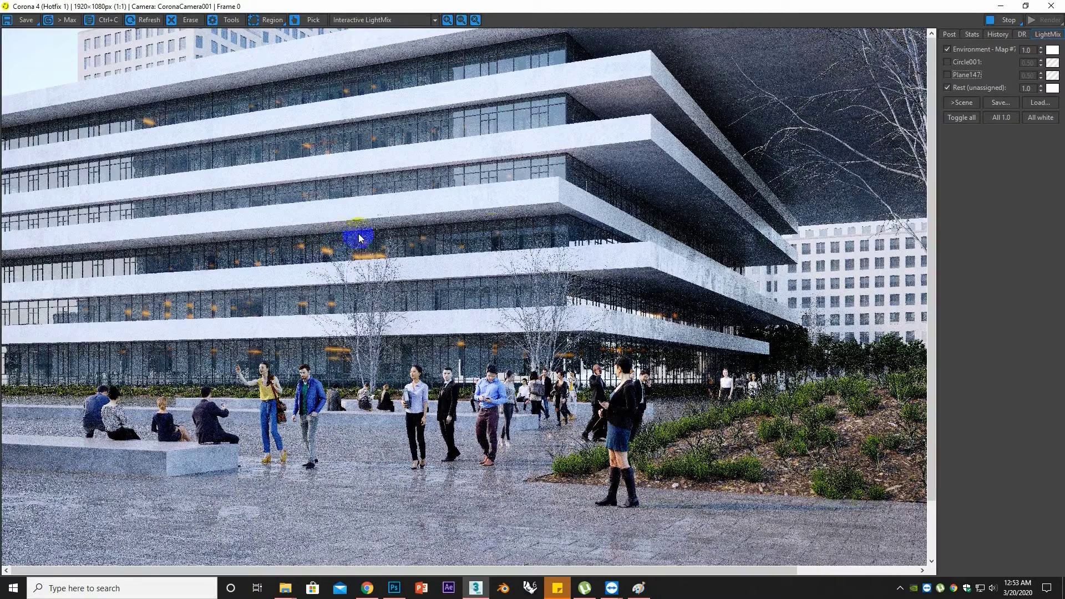
left_click(947, 75)
left_click(949, 64)
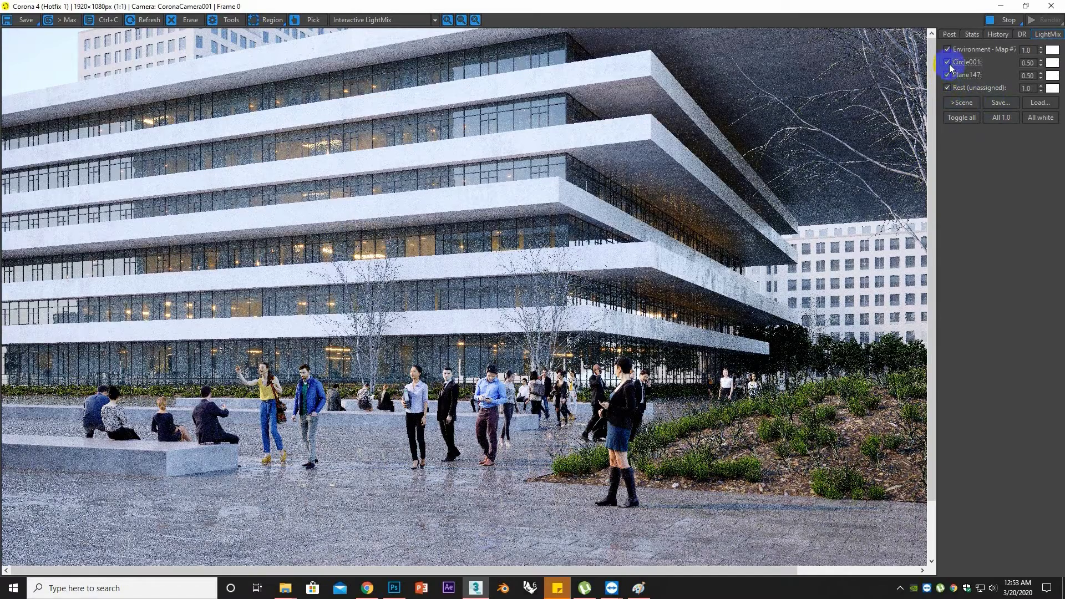
Step: Toggle the Plane147 and Circle001 lights individually in LightMix to judge each one's contribution to the interiors
left_click(949, 76)
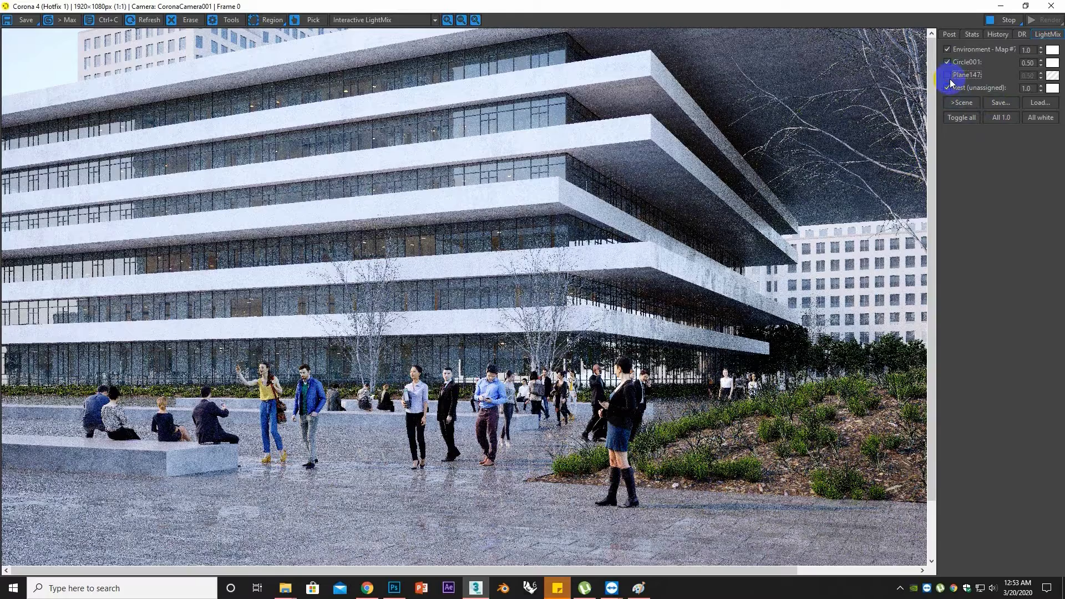
left_click(949, 76)
left_click(949, 64)
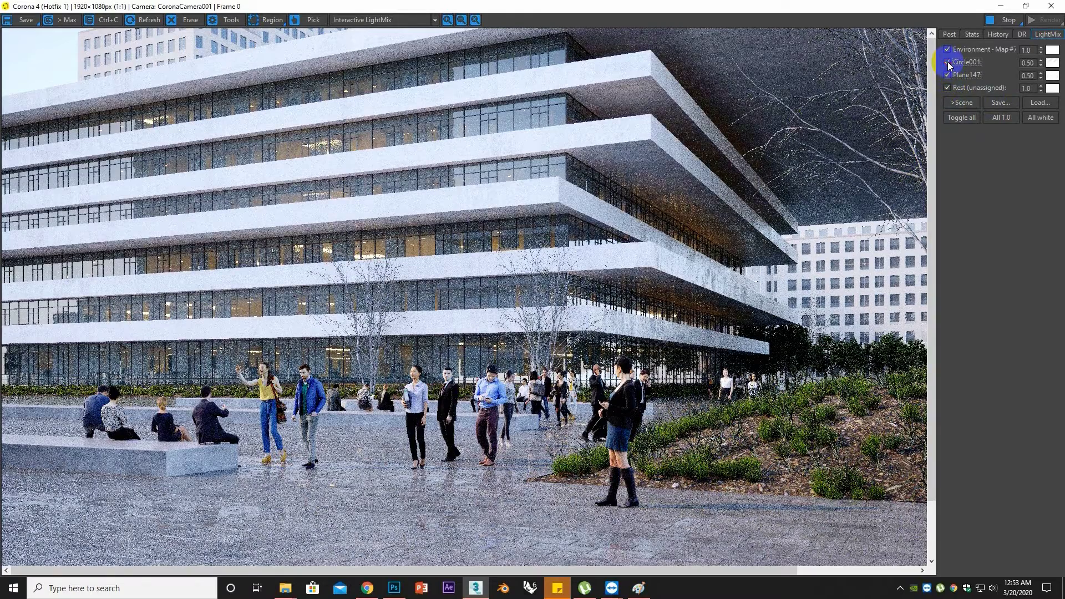
left_click(949, 63)
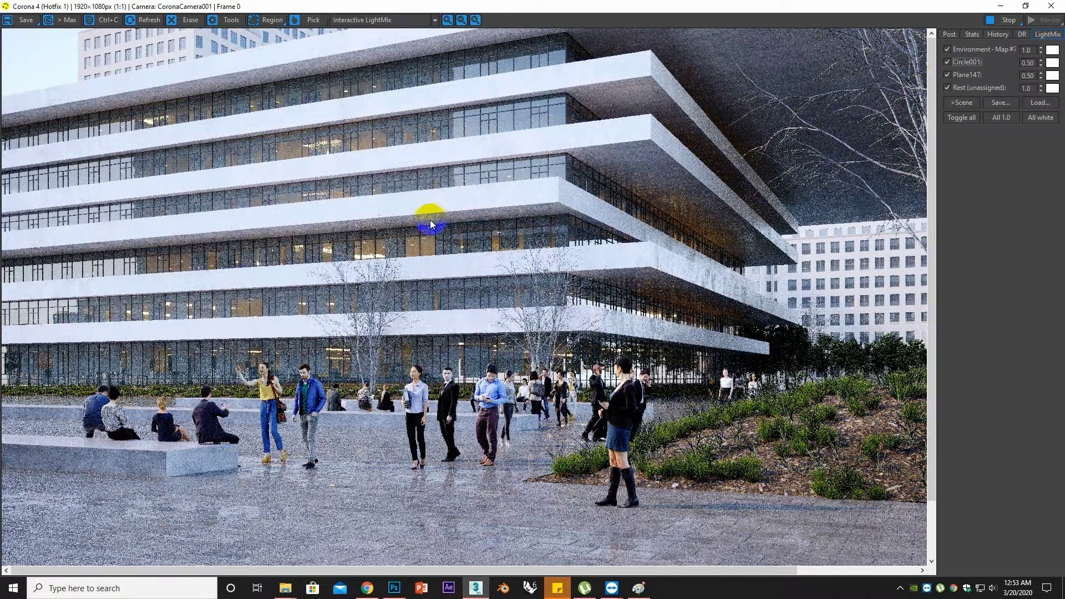
scroll(431, 220, "down", 1)
scroll(591, 253, "up", 1)
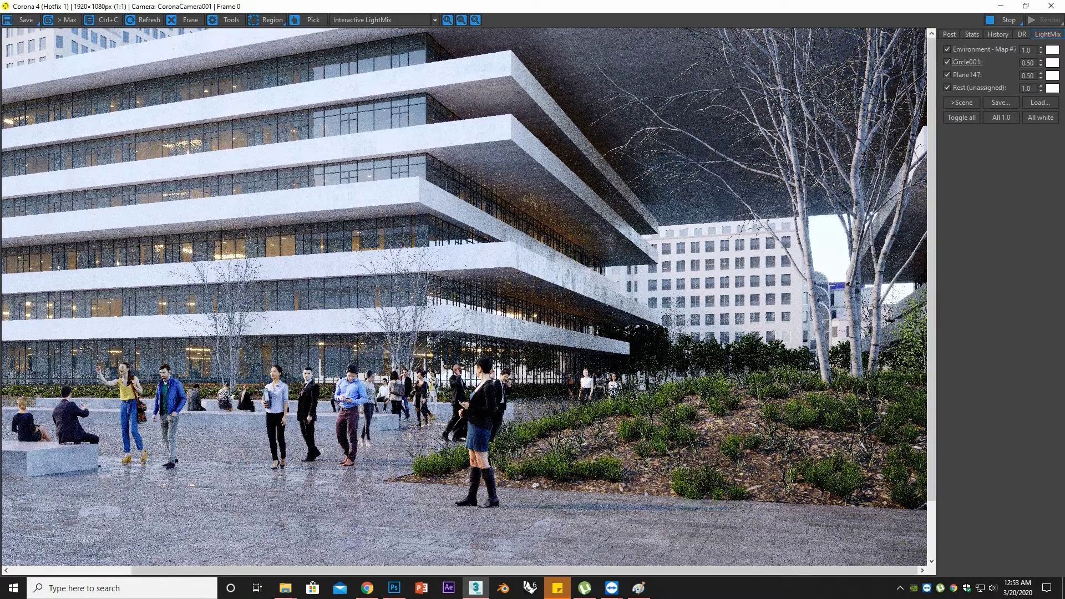
Step: Move the frame buffer aside to check the rendering progress, and select the noise level limit in the render setup
left_click_drag(873, 7, 443, 225)
left_click_drag(519, 195, 519, 165)
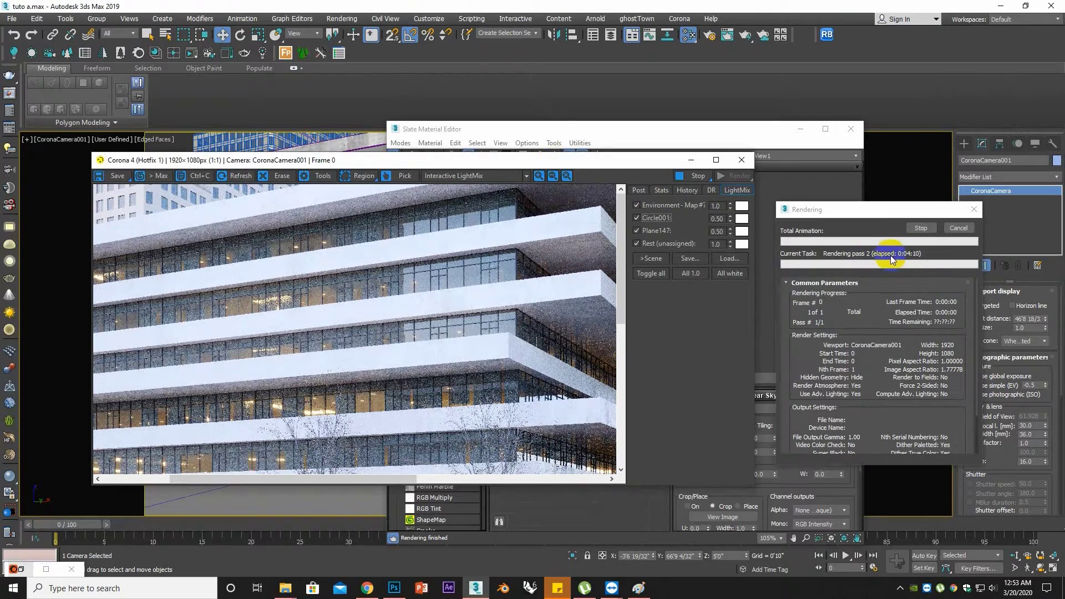
left_click_drag(645, 161, 668, 160)
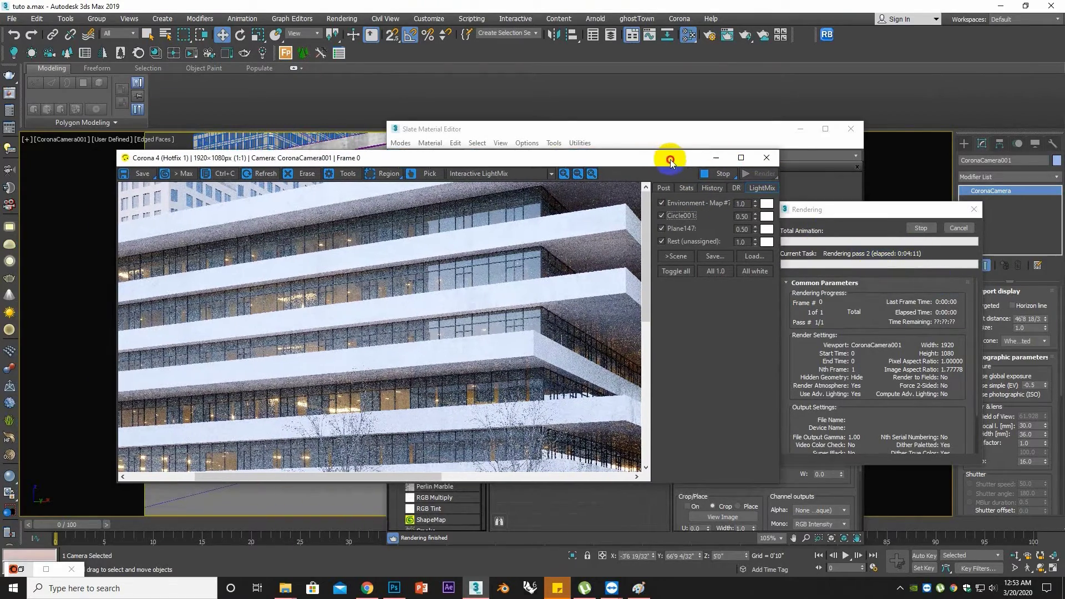
left_click(739, 159)
scroll(638, 202, "down", 1)
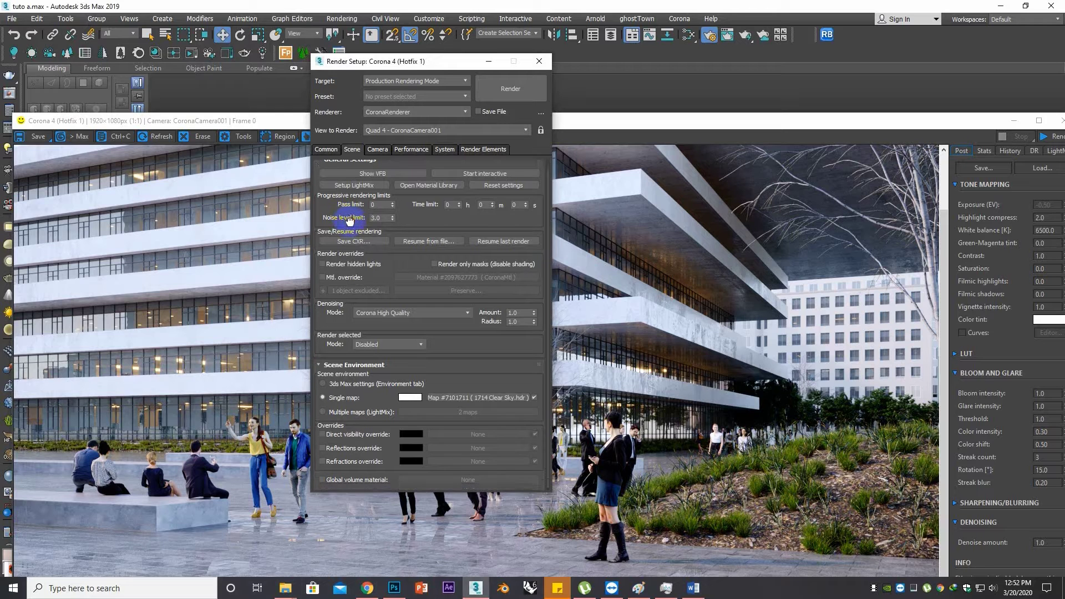
double_click(373, 224)
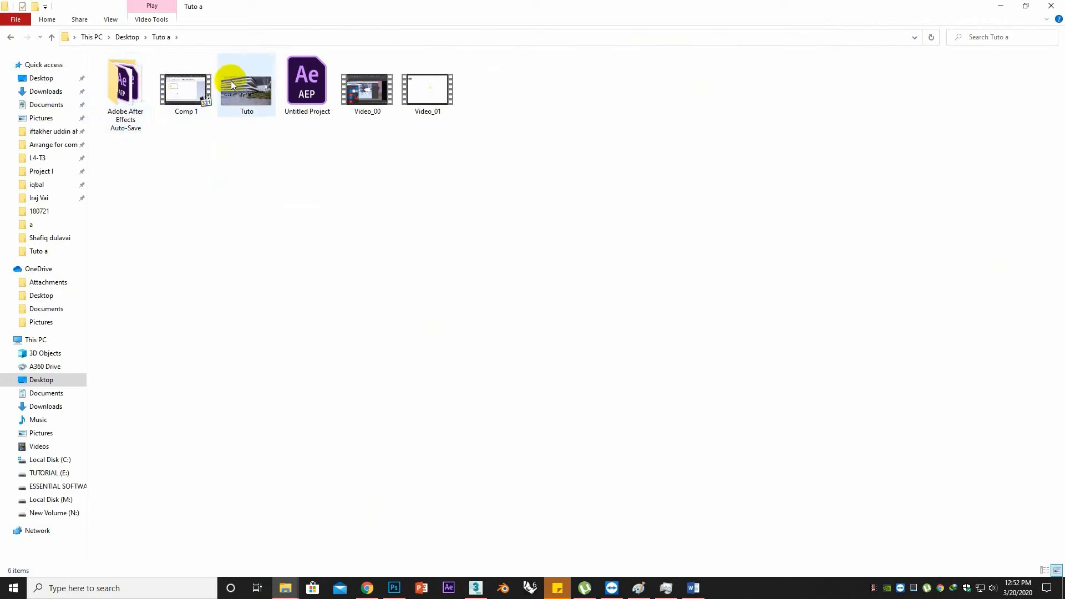
Step: Open the finished Tuto image from the Tuto a folder in Photos and examine its people and paving up close
left_click(234, 81)
double_click(234, 81)
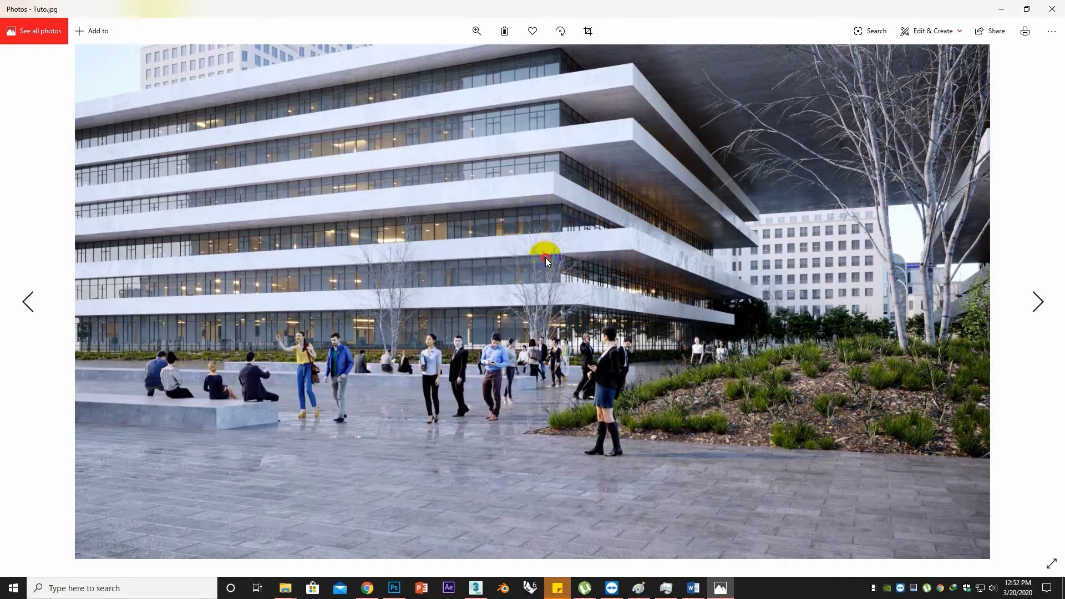
scroll(545, 257, "up", 2)
left_click_drag(639, 224, 436, 304)
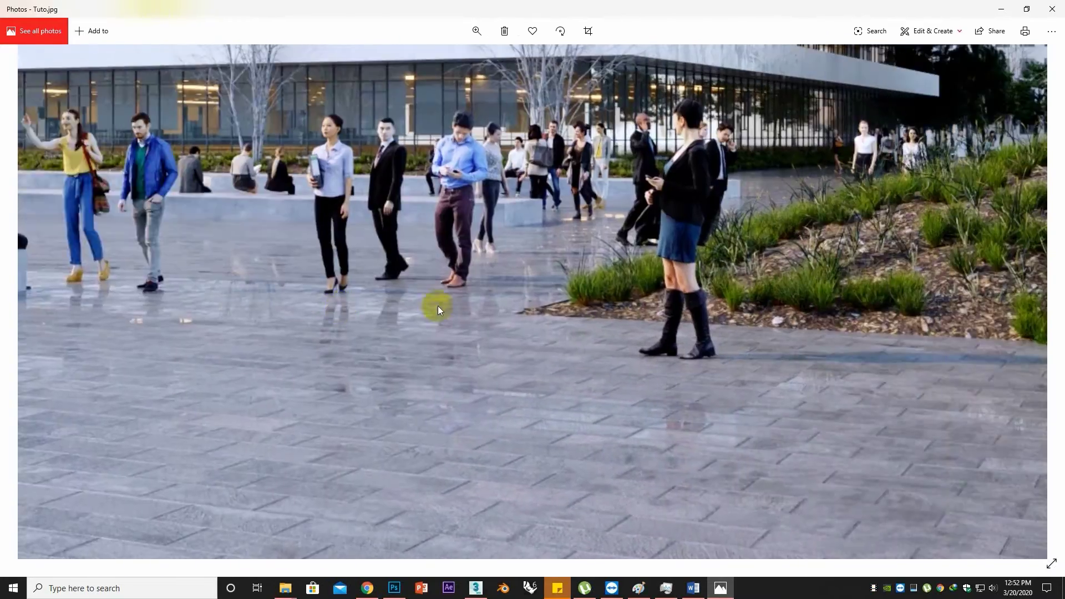
scroll(416, 306, "down", 2)
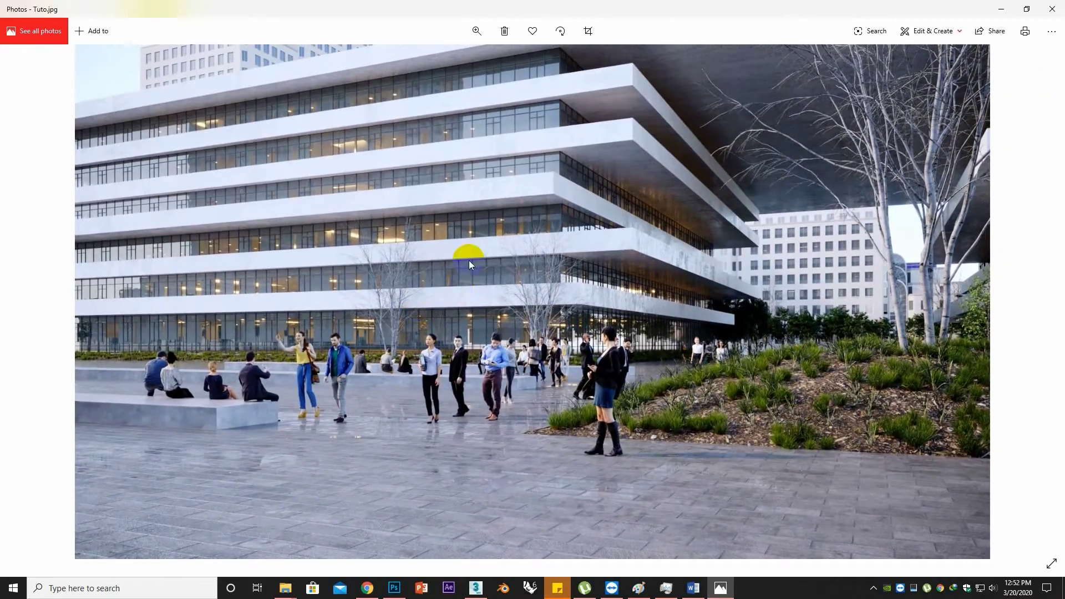